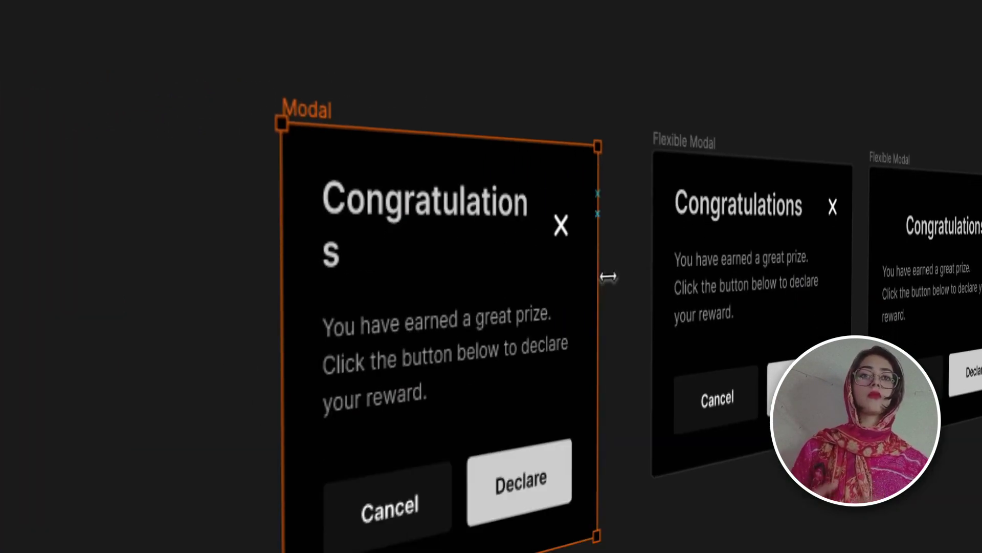
drag(607, 276, 629, 266)
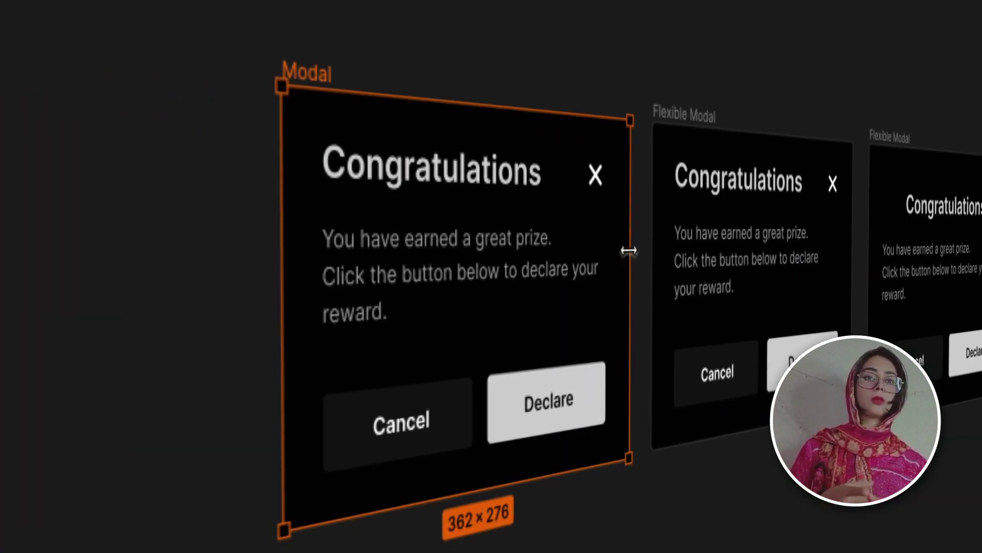
click(696, 159)
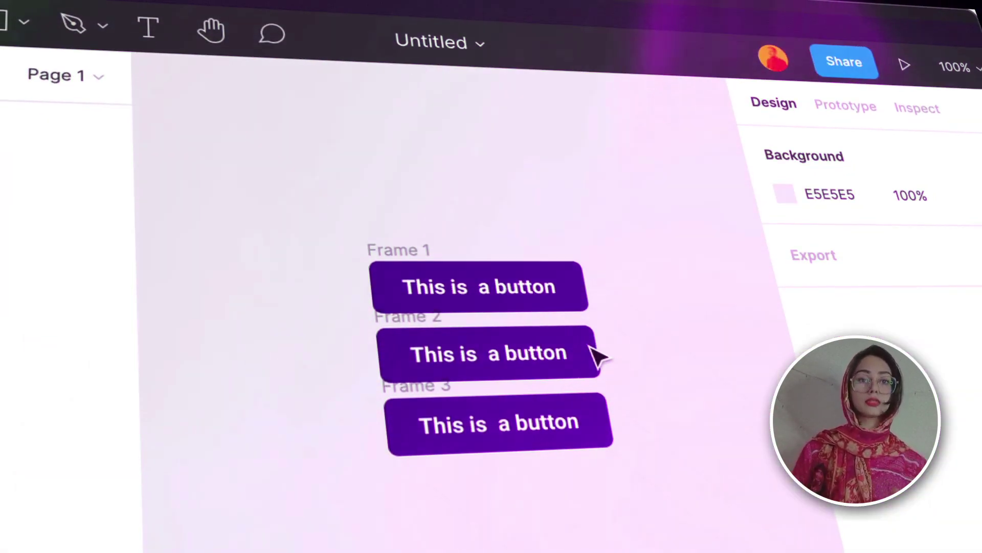
double_click(557, 391)
text(This is my aw)
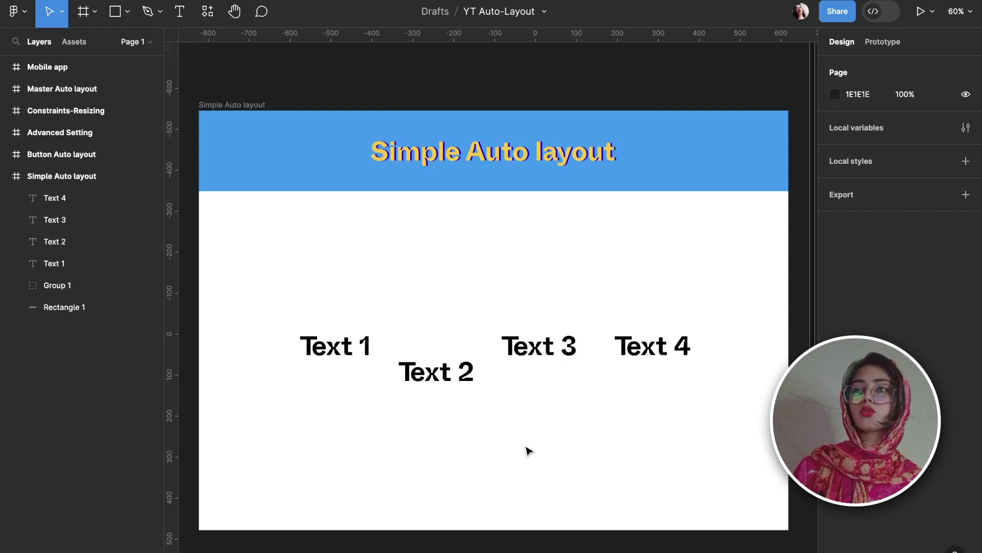
Step: Line up Text 2 with the other three texts and combine all four texts into an auto layout frame
drag(445, 380, 434, 350)
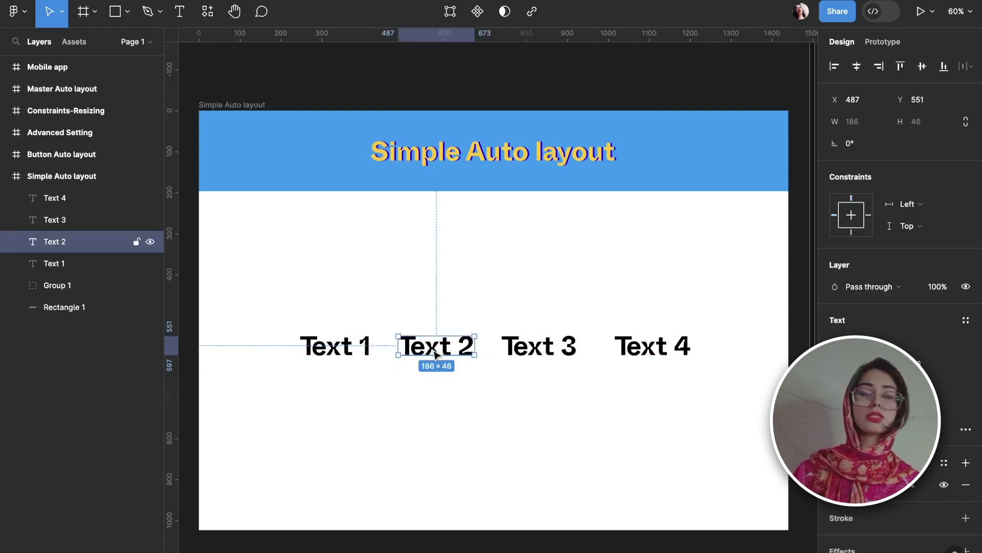
click(324, 367)
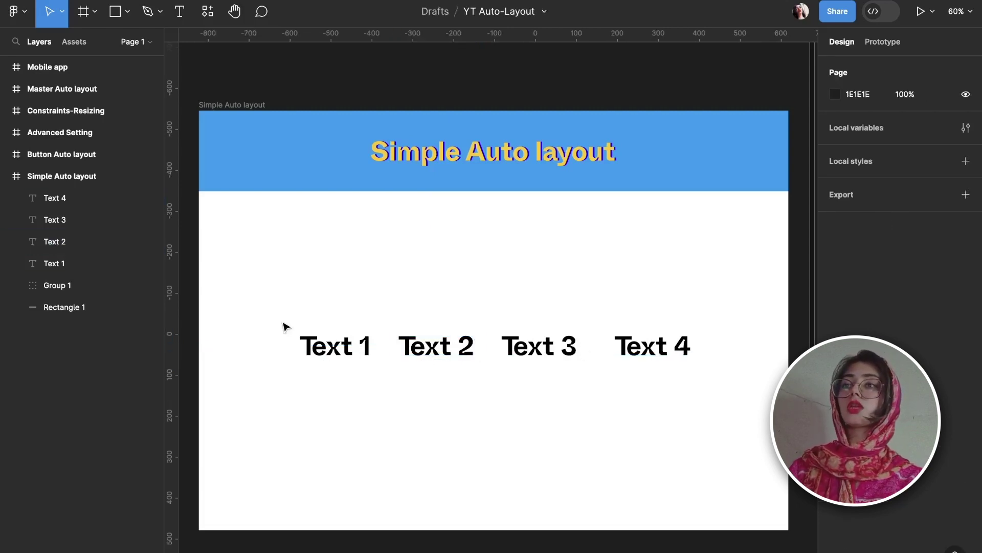
drag(282, 321, 706, 396)
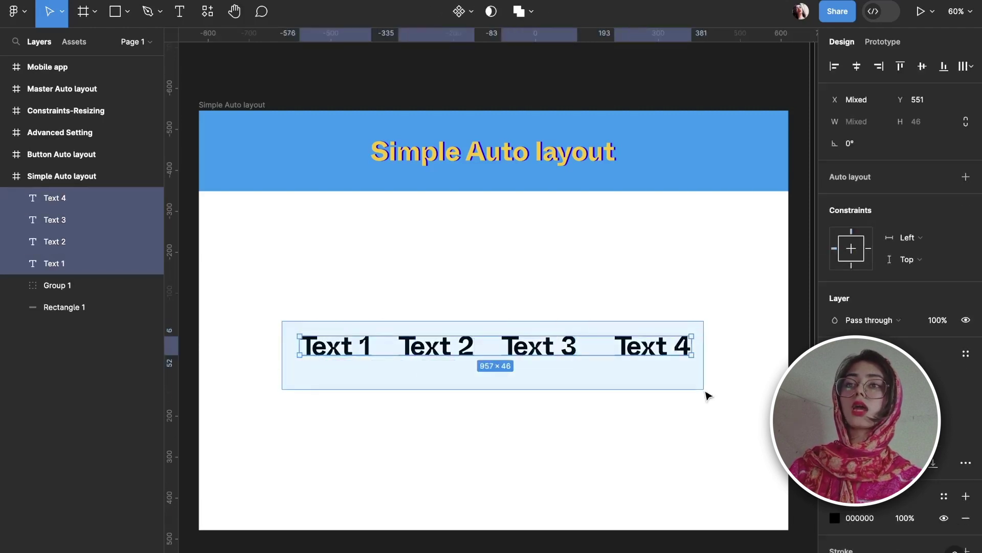
right_click(656, 348)
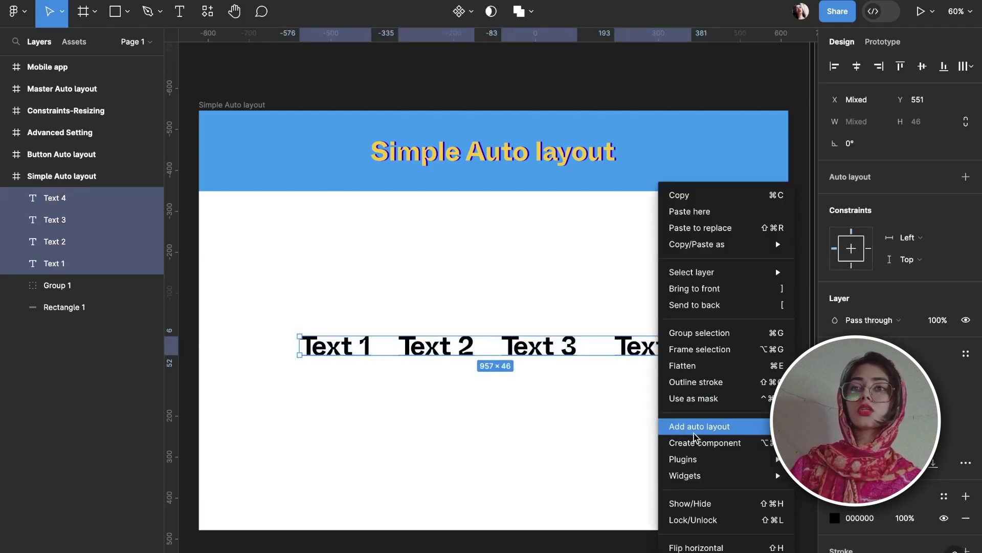
click(624, 421)
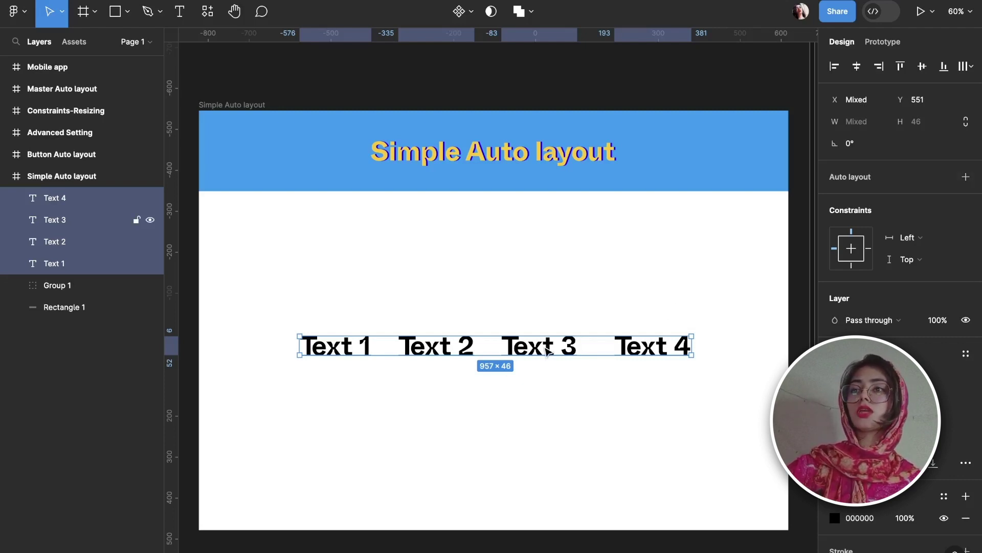
key(shift+a)
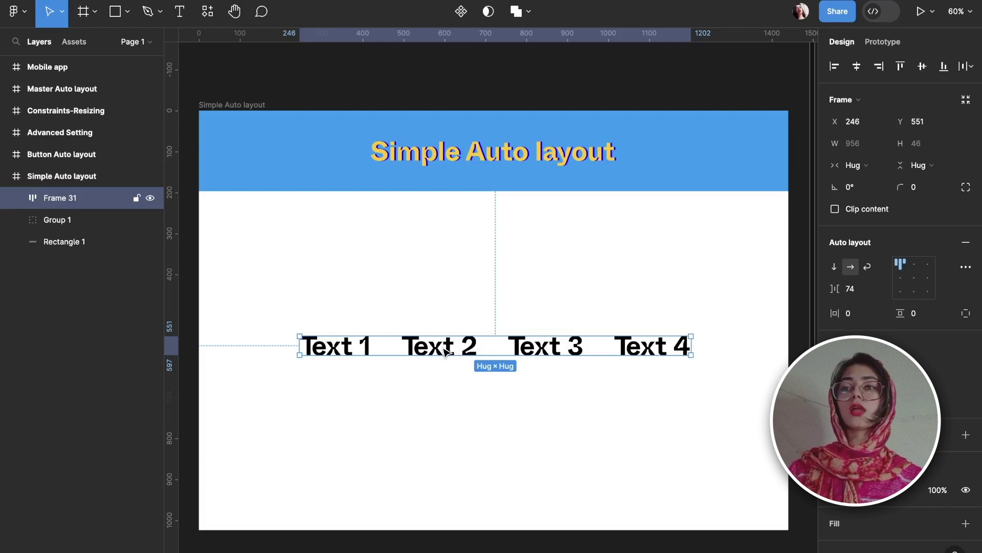
Step: Try widening the auto layout frame to about 1045, undo that, and move the frame up to about Y 376
drag(297, 345, 270, 342)
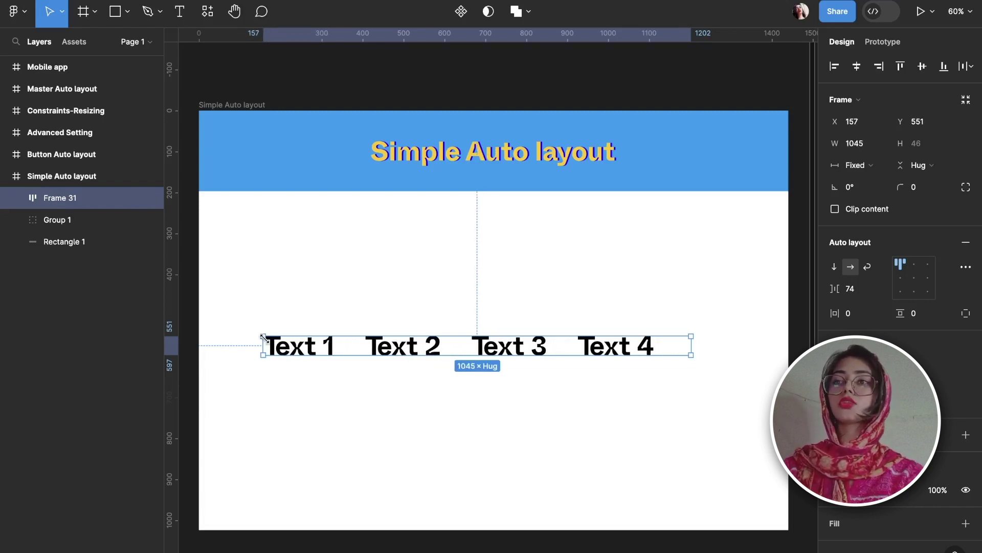
key(ctrl+z)
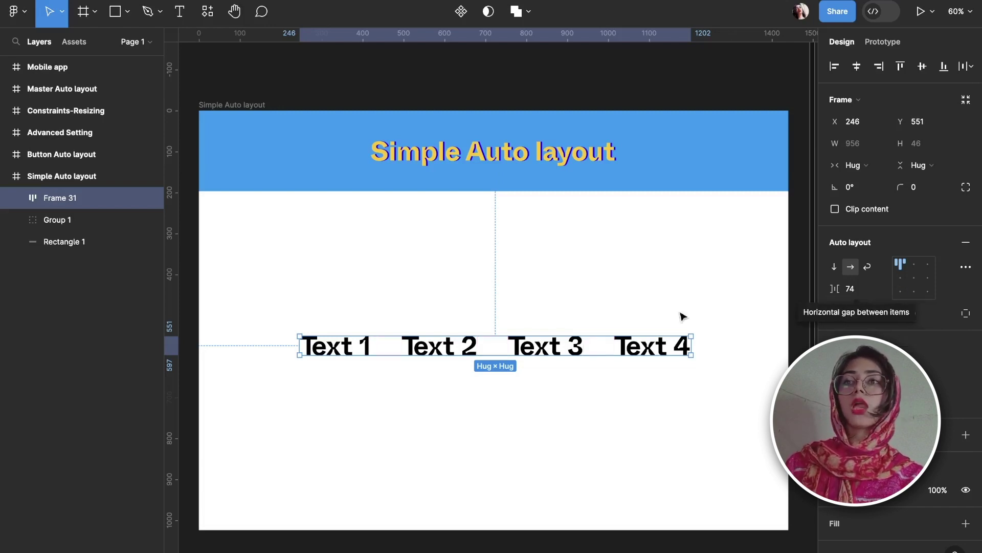
drag(450, 355, 449, 309)
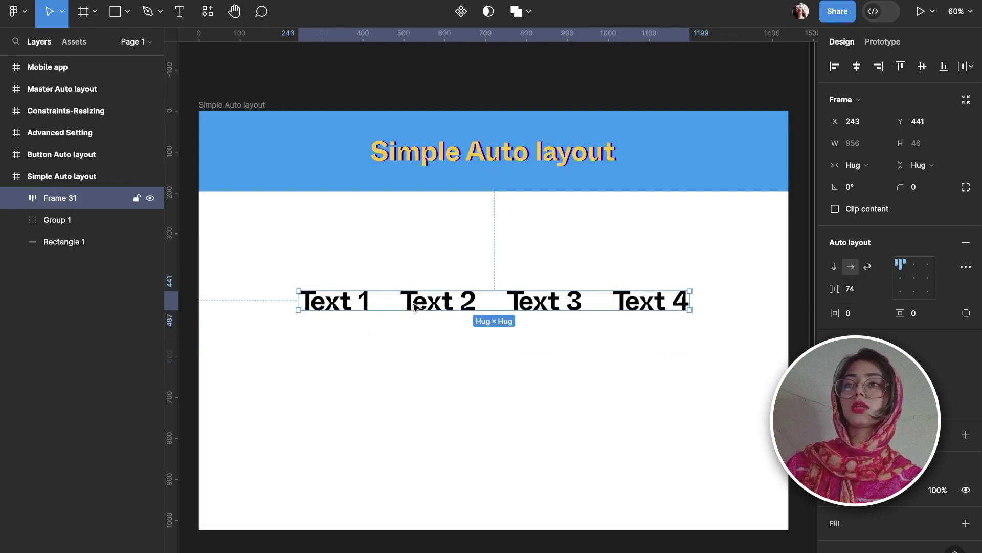
drag(418, 305, 424, 279)
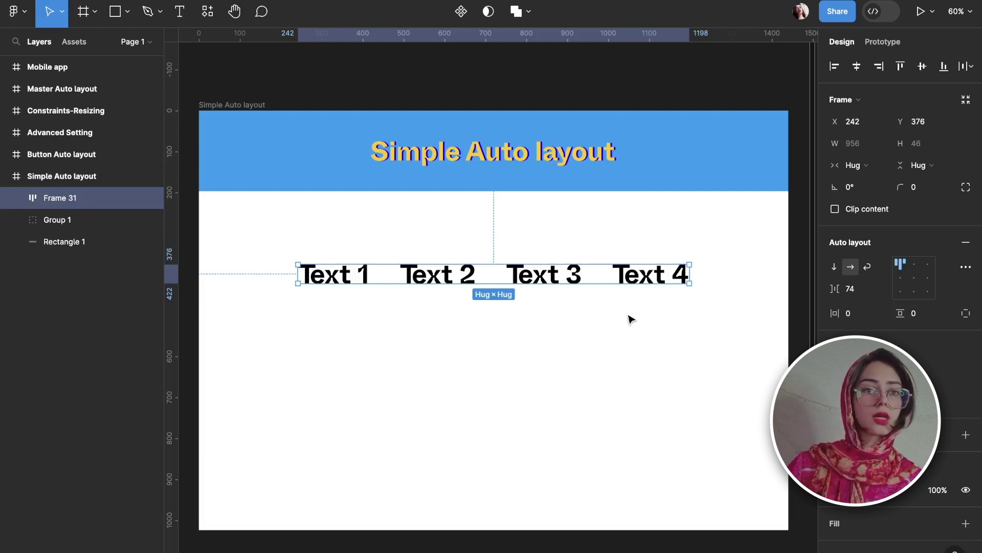
Step: Try the vertical layout direction, return to horizontal, and shift the frame to about X 204, Y 378
click(835, 267)
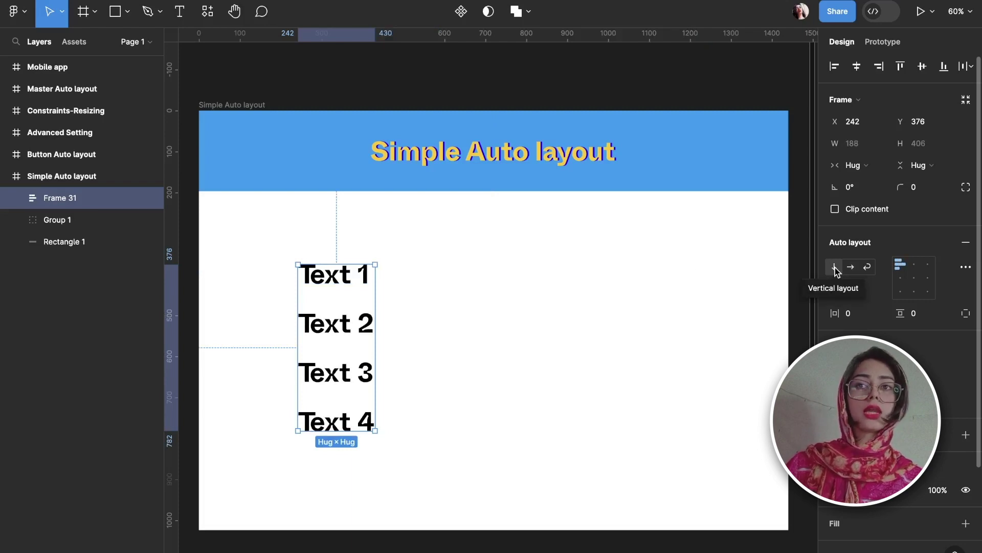
click(851, 268)
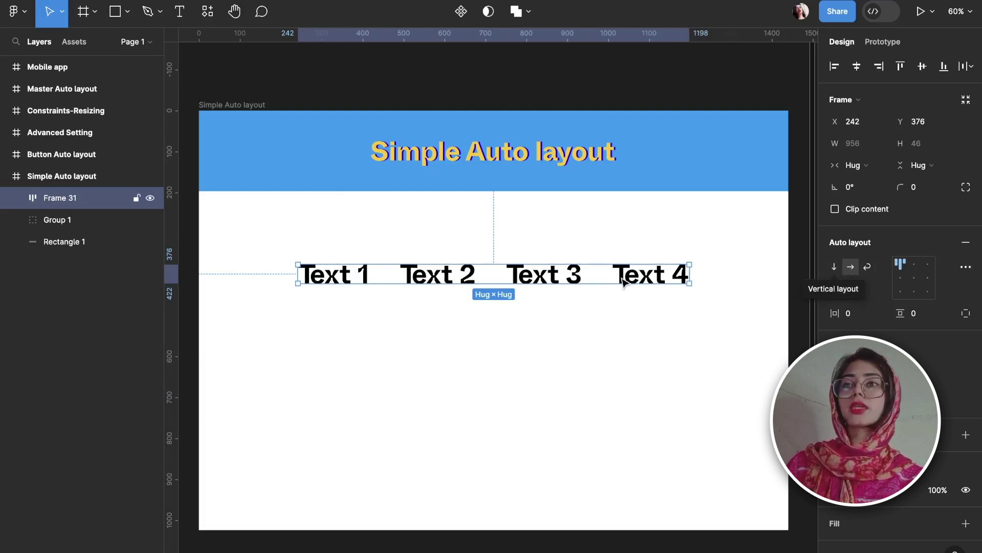
drag(567, 276, 545, 278)
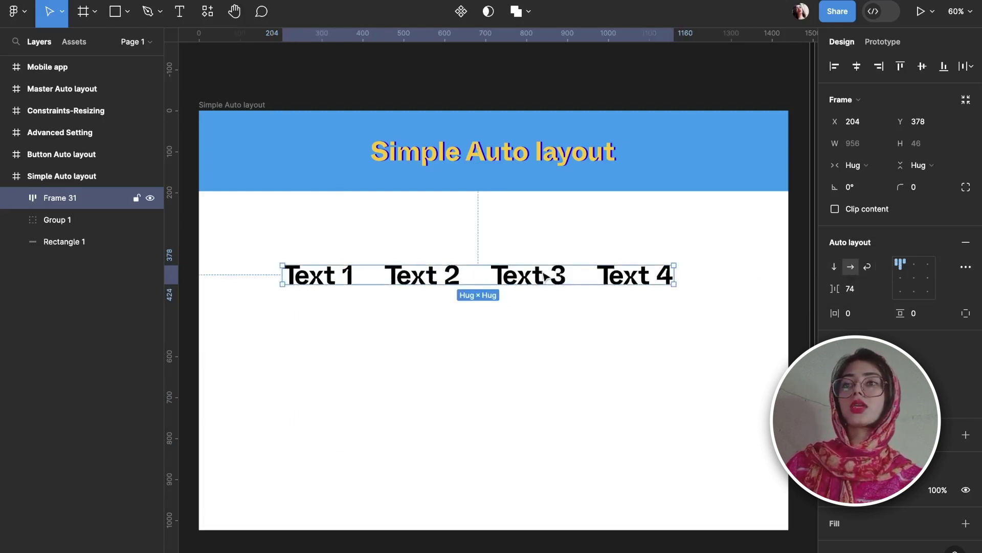
Step: Duplicate Text 3 inside the horizontal auto layout frame and undo the copy
double_click(545, 277)
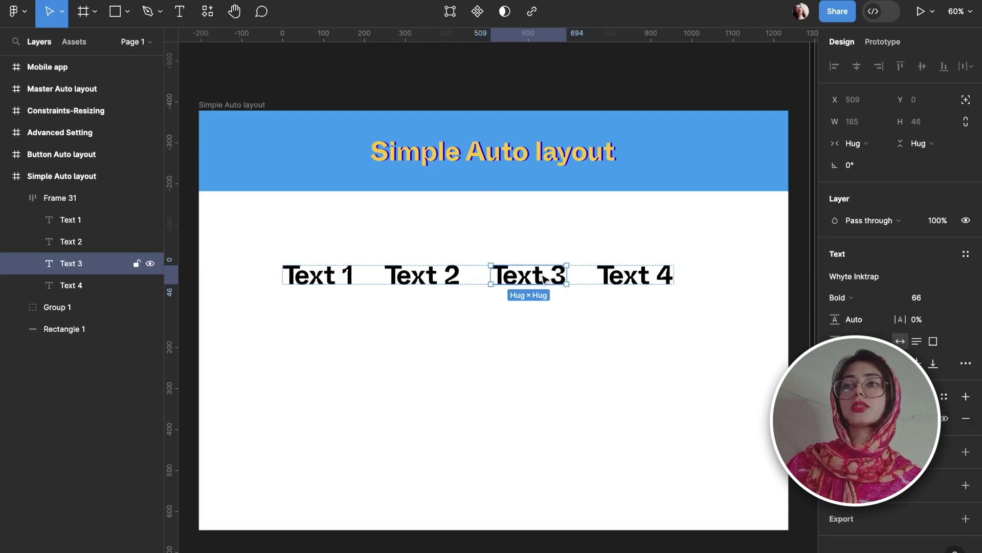
key(ctrl+d)
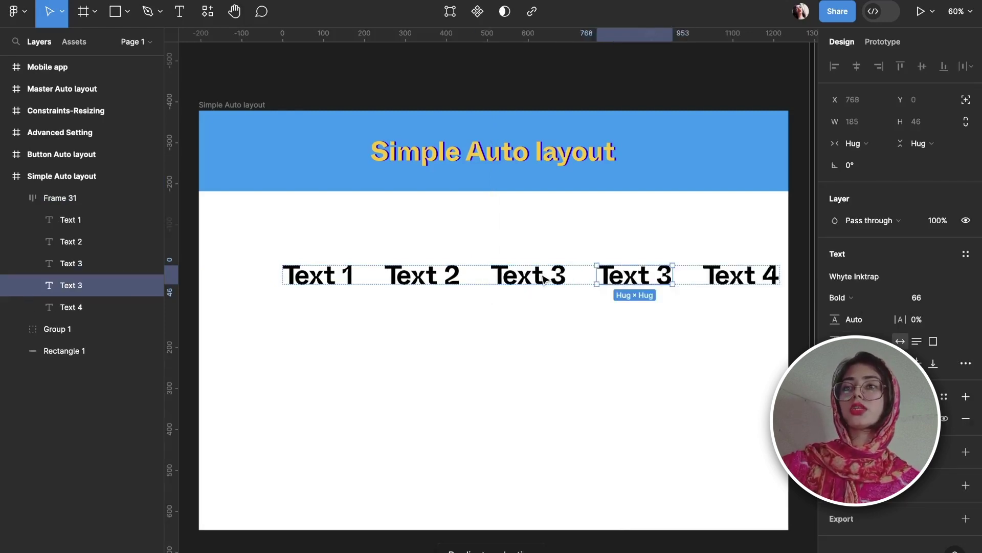
key(ctrl+z)
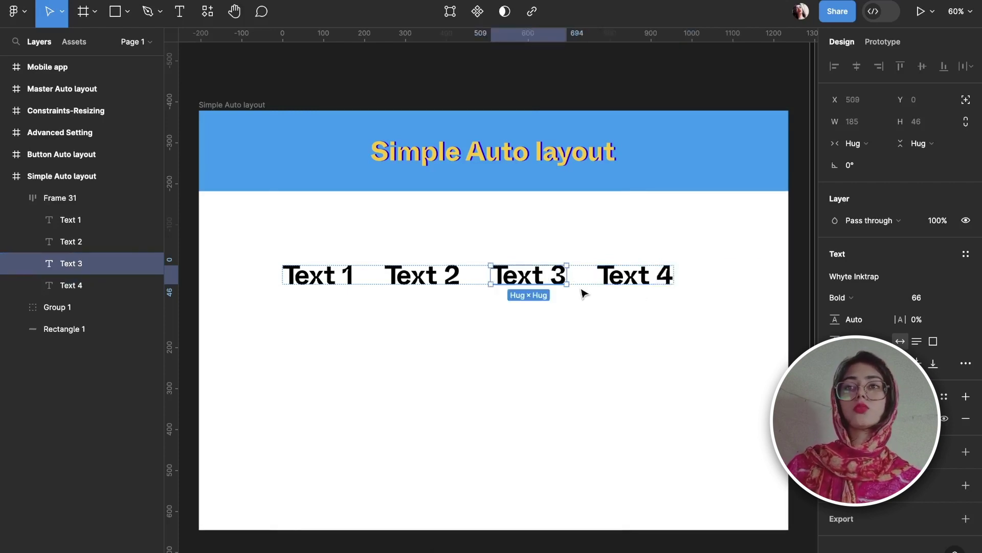
Step: Set the auto layout frame's direction to wrap and duplicate Text 3 inside it
scroll(583, 292, right, 3)
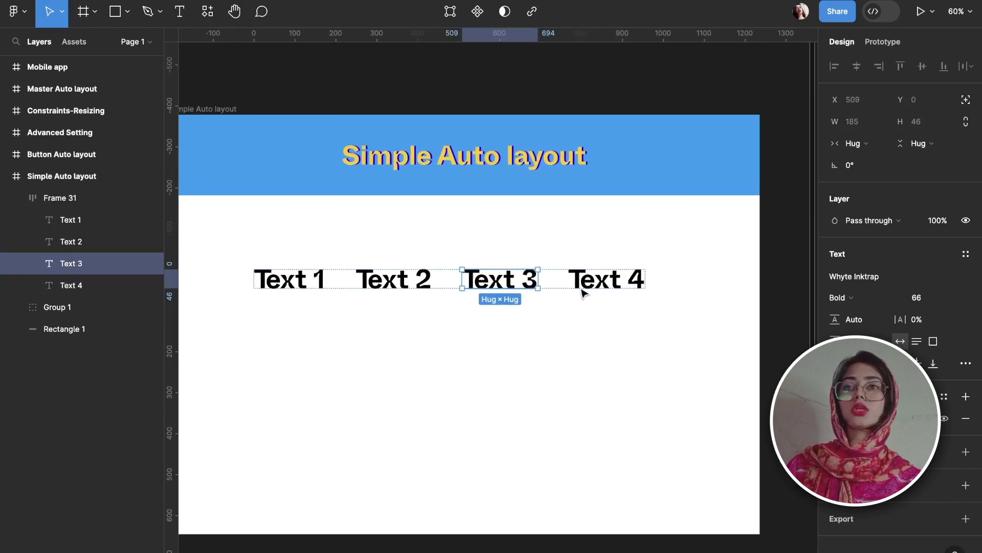
key(Escape)
click(535, 291)
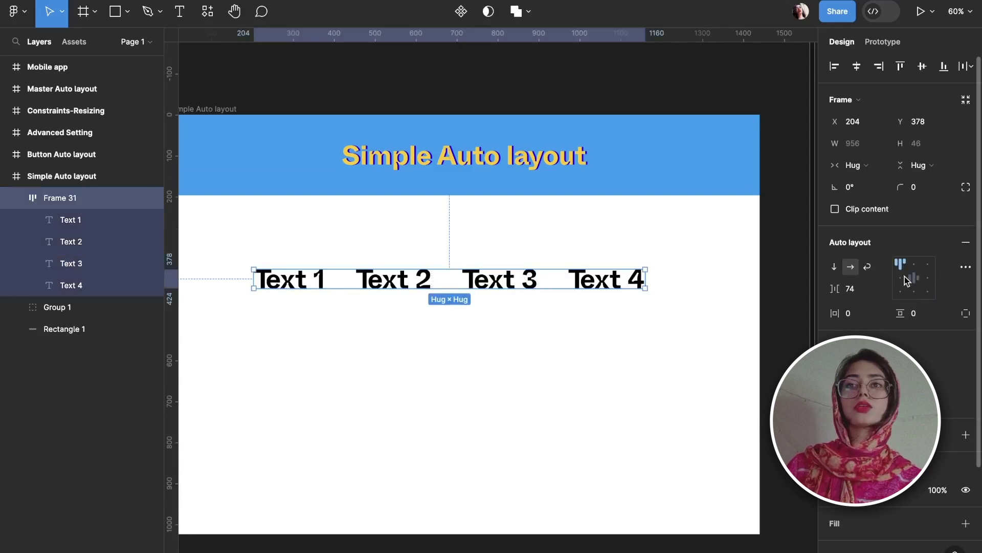
click(868, 268)
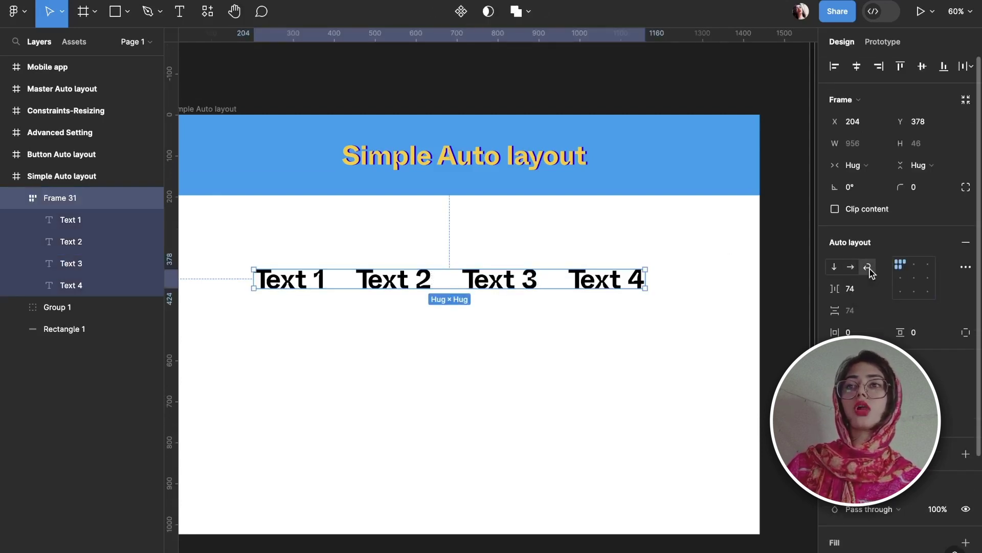
click(528, 286)
key(ctrl+d)
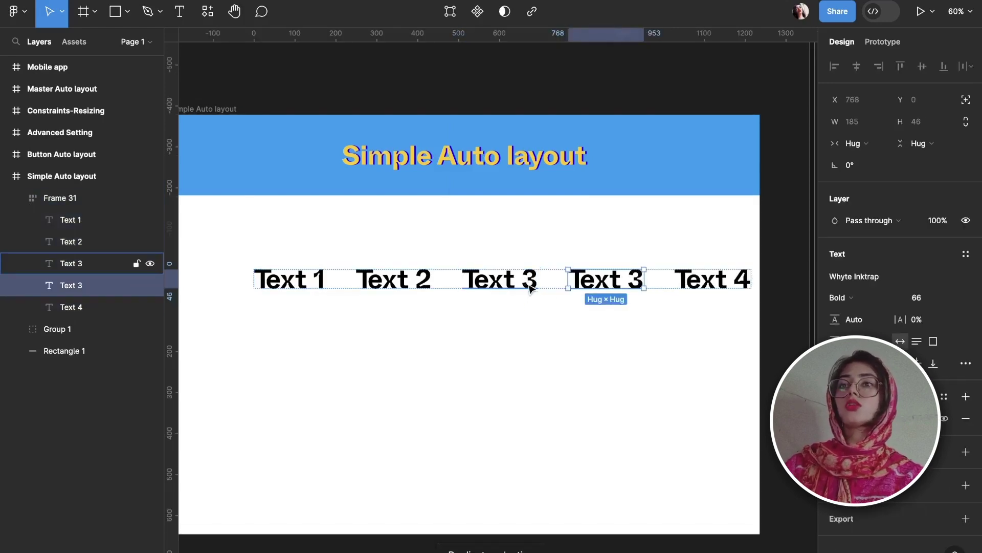
Step: Narrow the wrapping frame from its right edge to about 975 wide so the last text moves to a second row
click(742, 280)
click(757, 282)
click(679, 271)
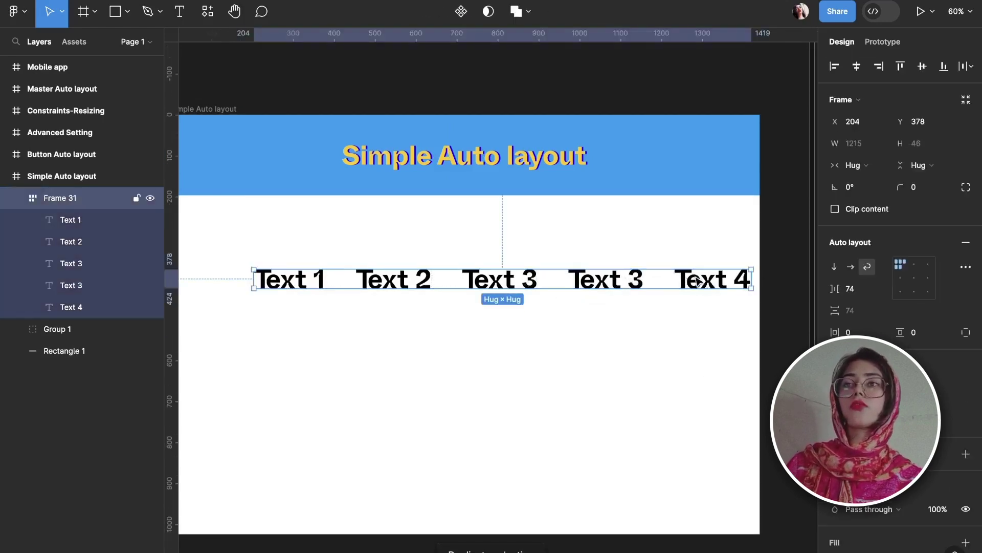
drag(752, 278, 654, 277)
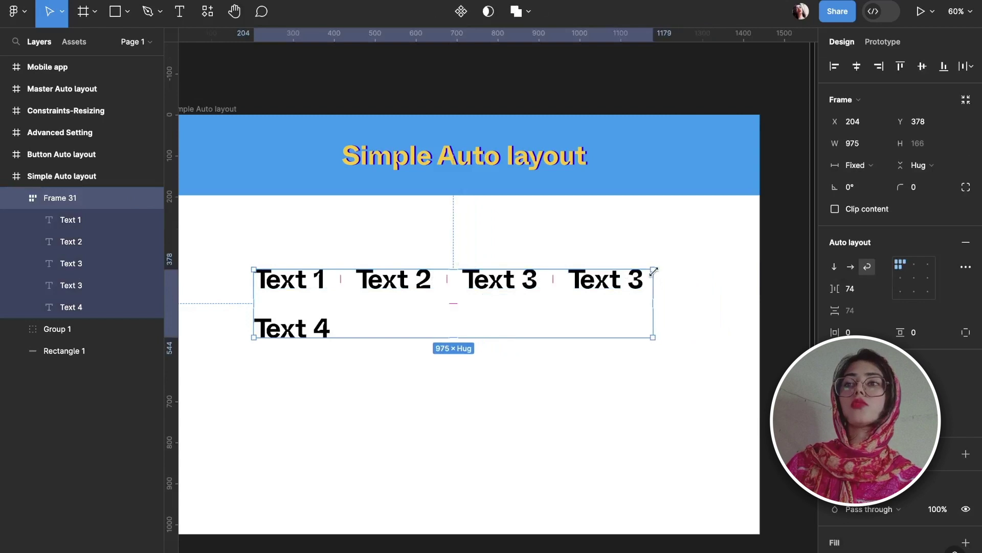
Step: Add two more copies of Text 3 inside the wrapping frame and clear the selection
click(509, 287)
key(ctrl+d)
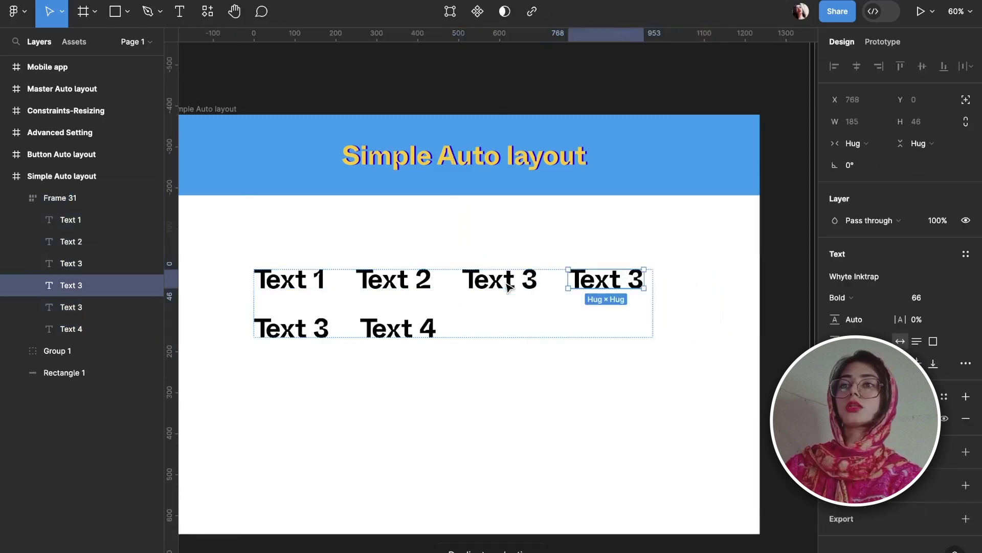
key(ctrl+d)
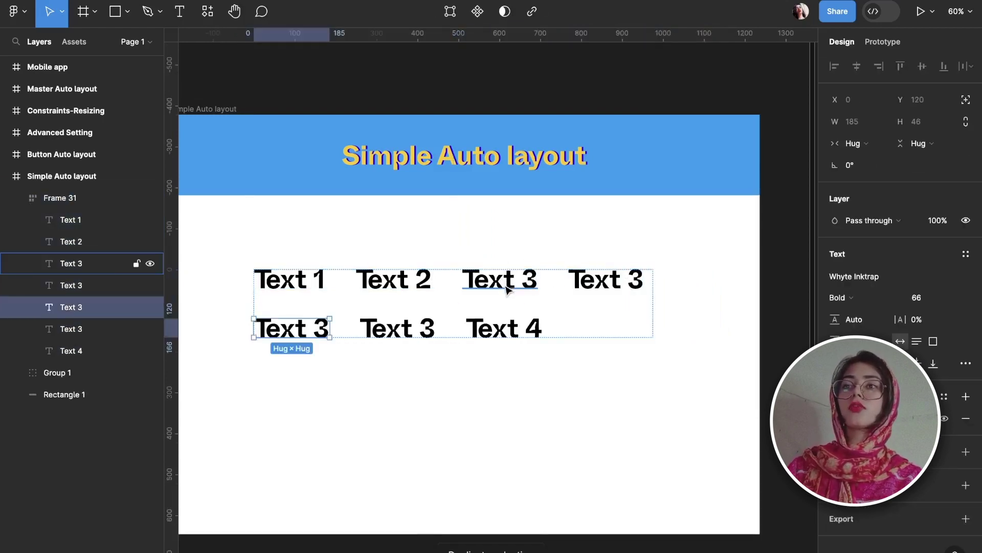
click(559, 378)
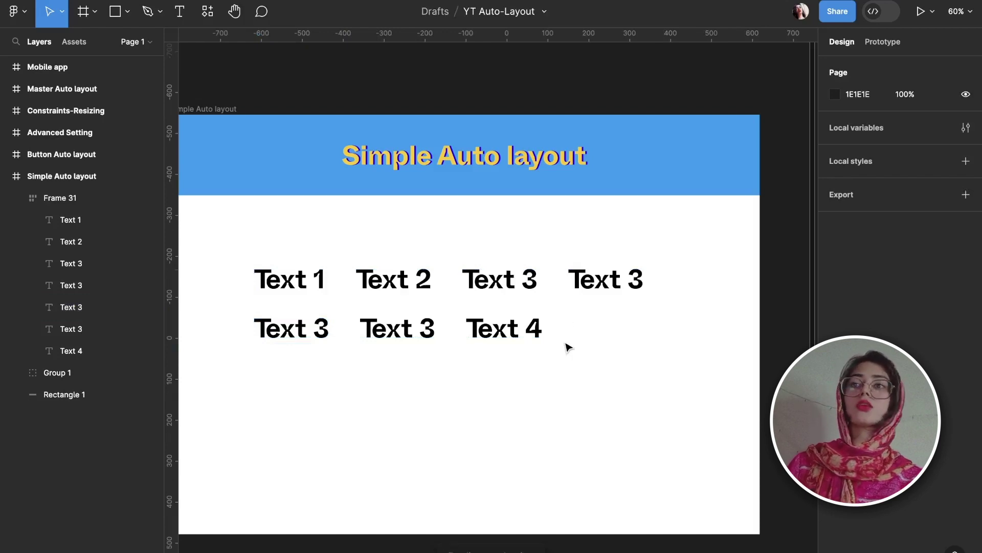
Step: Reposition the wrapping auto layout frame on the artboard to about X 152, Y 400
click(544, 284)
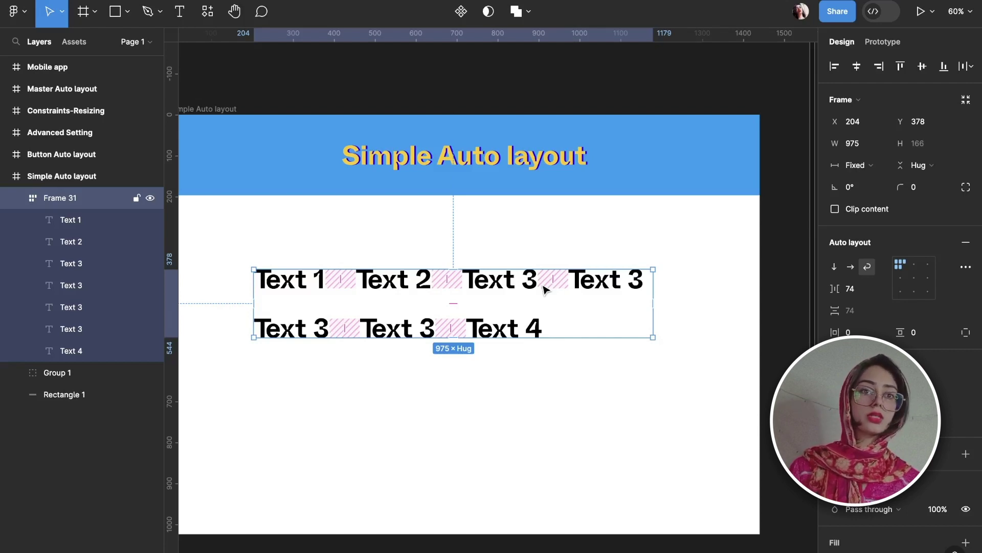
drag(497, 287, 478, 289)
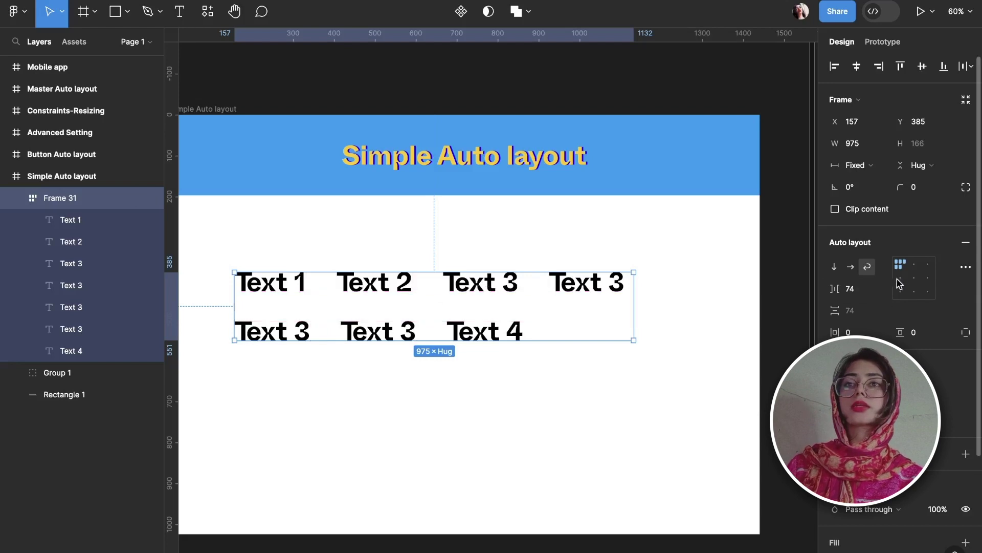
drag(357, 297, 369, 305)
scroll(368, 305, down, 1)
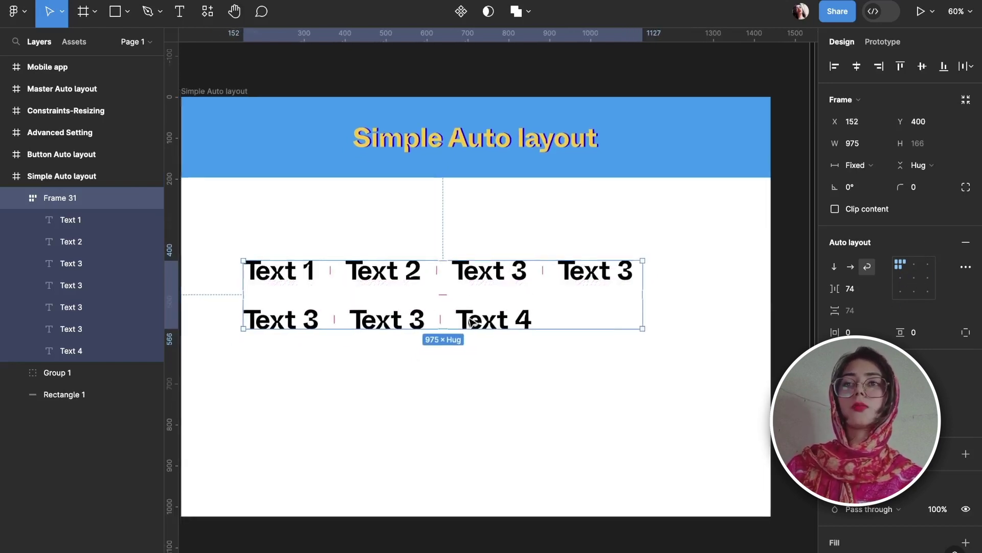
scroll(519, 340, left, 1)
scroll(519, 340, down, 1)
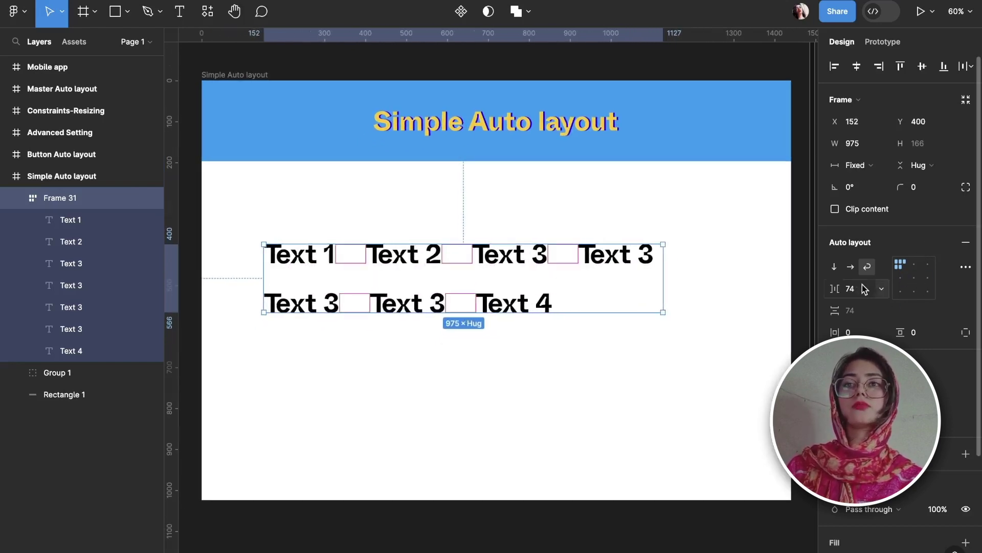
Step: Try the top-centre and bottom-right alignments on the wrapping frame, and finish by aligning its texts to the centre
click(914, 269)
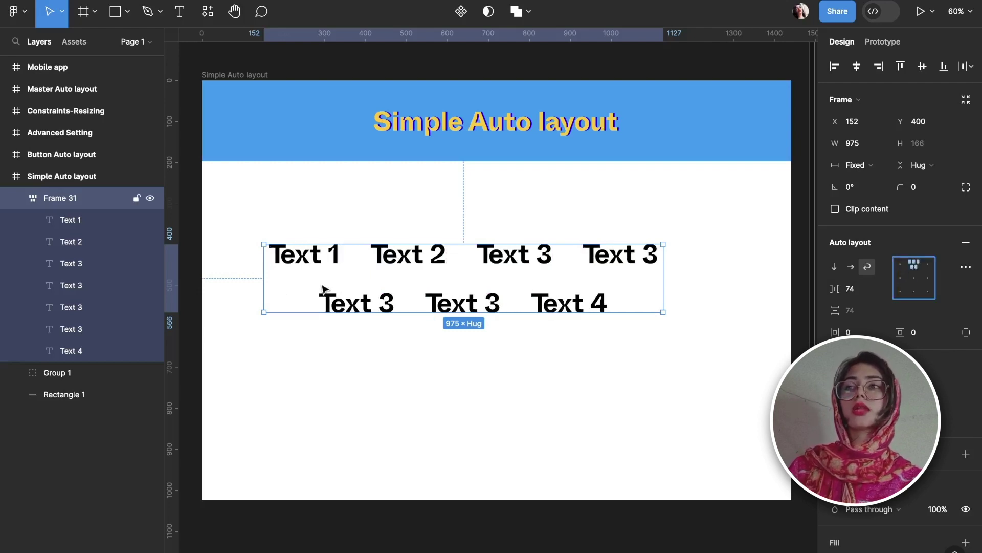
click(930, 267)
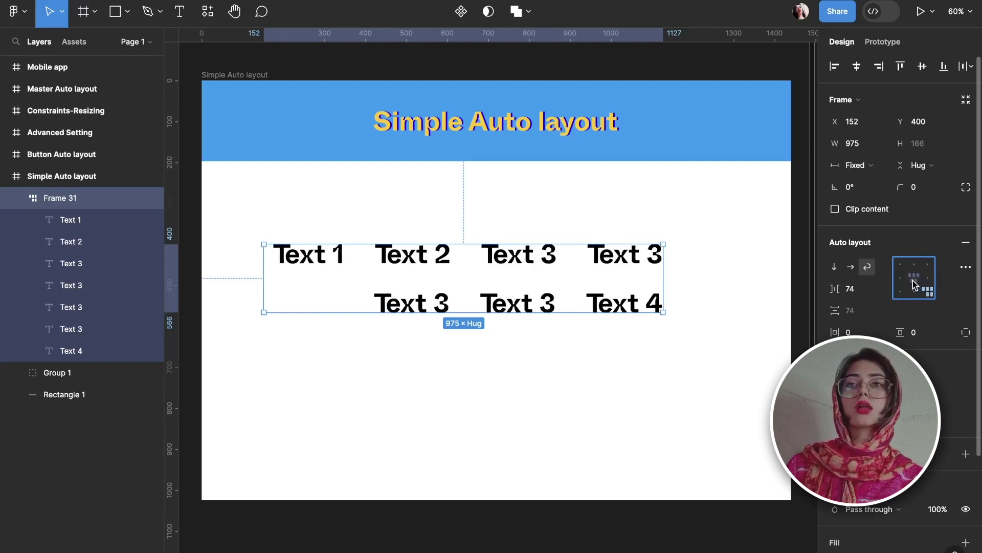
click(913, 281)
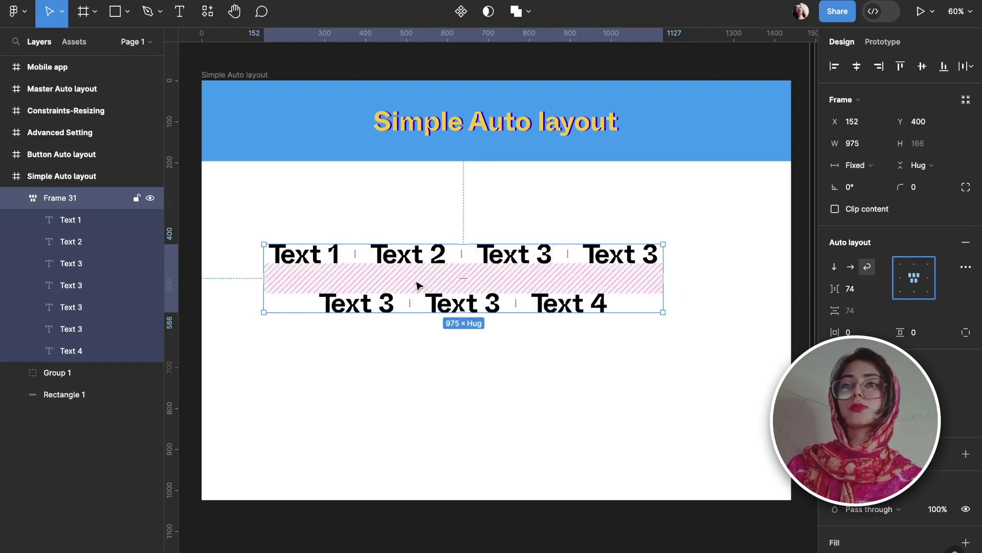
Step: Set the horizontal gap between the texts of the wrapping frame to 77
click(850, 289)
key(BackSpace)
text(55)
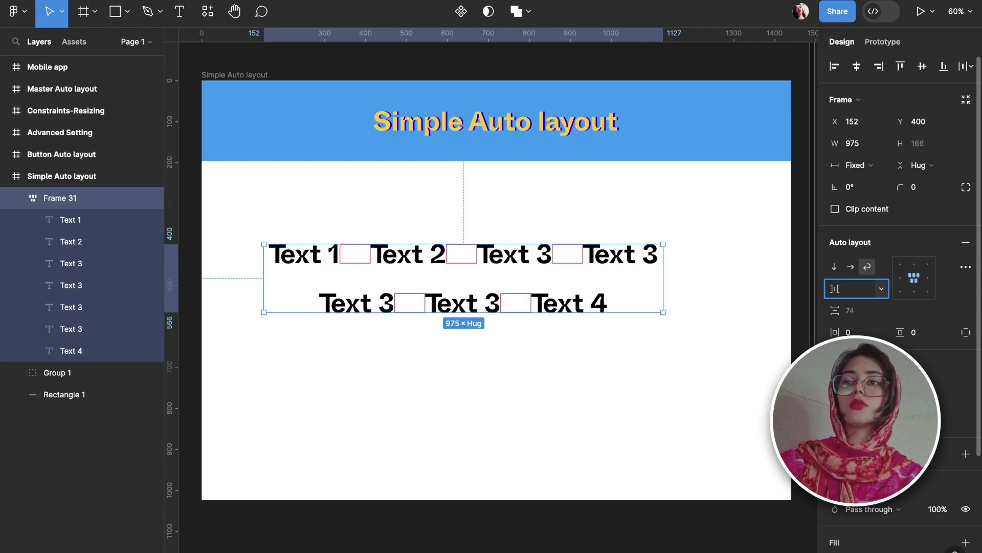
key(Return)
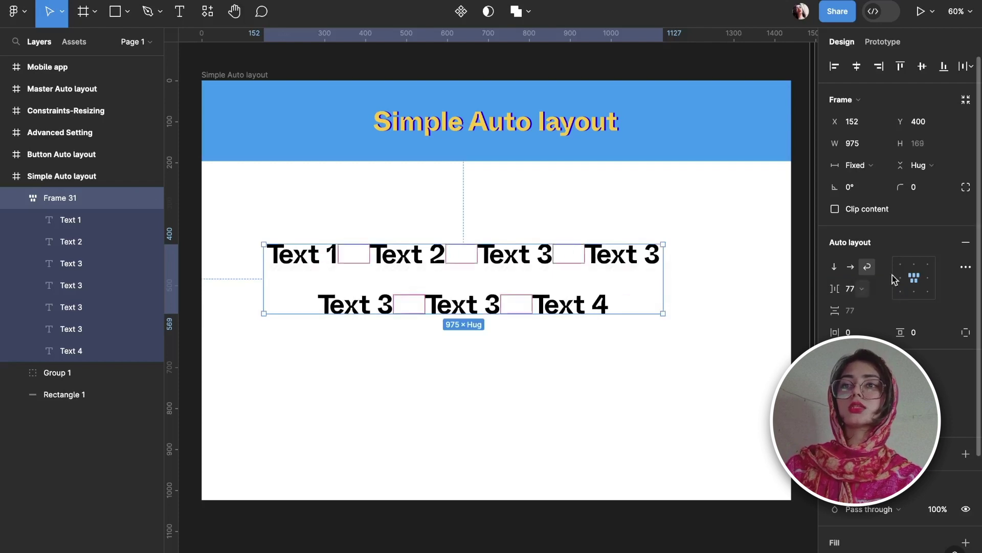
Step: Set the wrapping frame's horizontal gap between items to 100 and widen the frame to about 1098
click(866, 292)
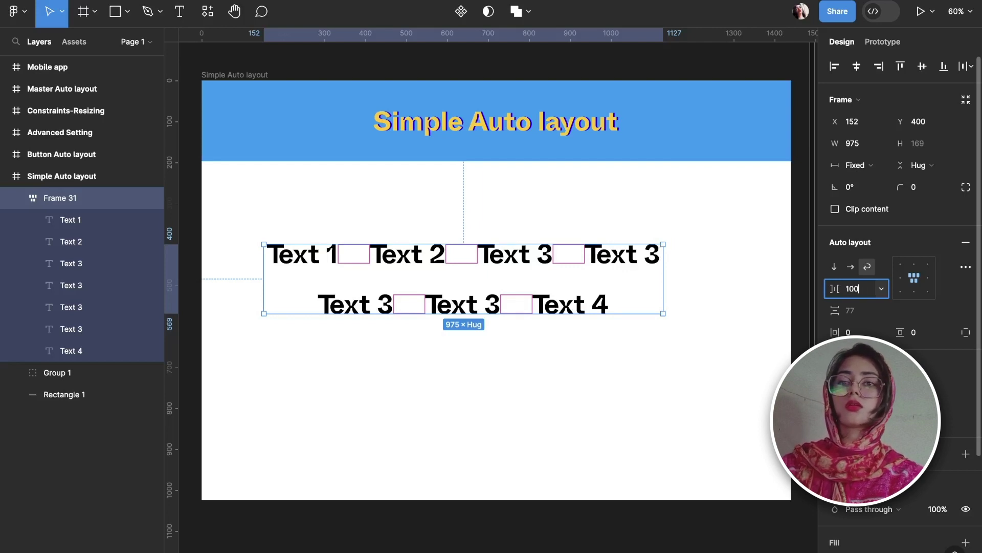
text(100)
key(Return)
drag(663, 334, 714, 339)
Step: Set the wrapping frame's horizontal gap between items to 44
click(863, 292)
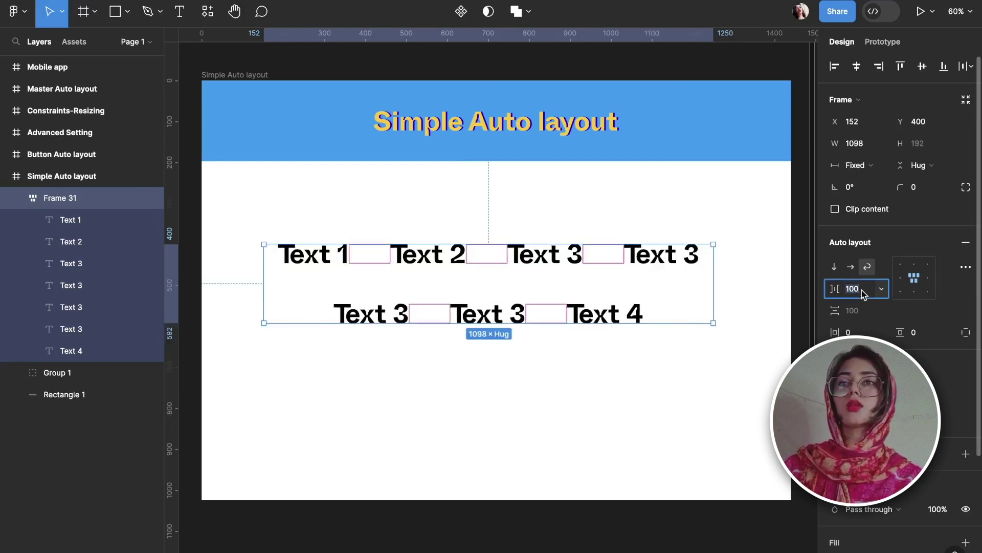
click(857, 333)
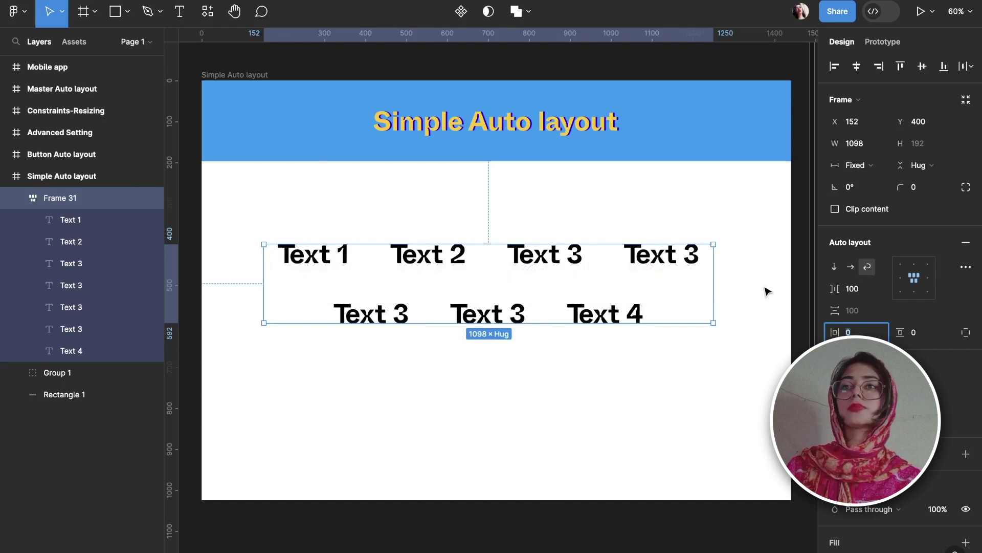
click(859, 289)
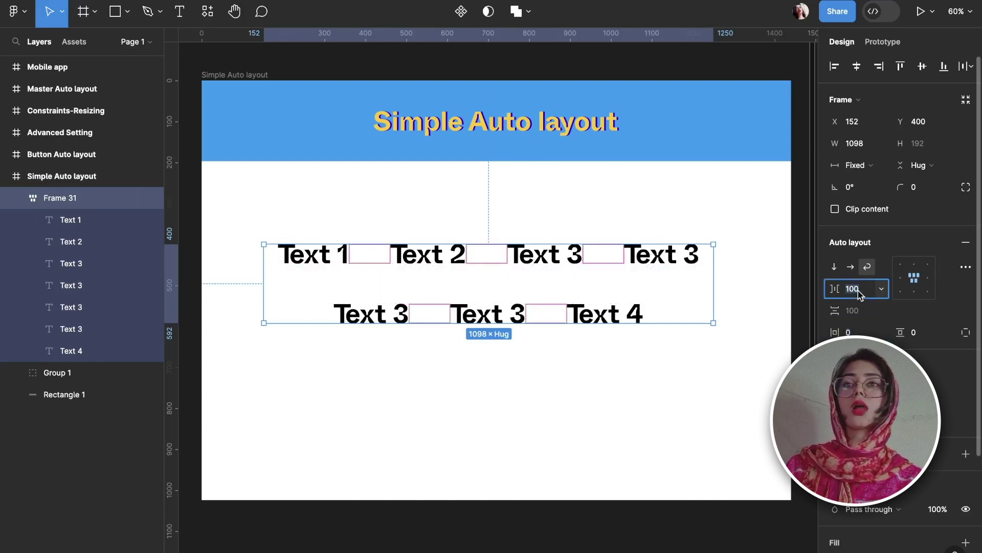
text(44)
key(Return)
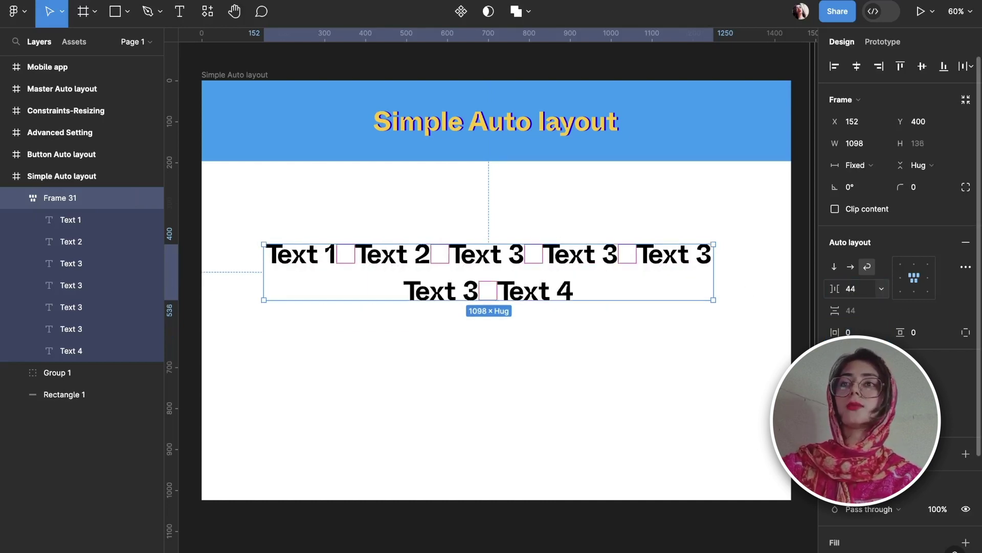
Step: Try a horizontal gap of 200 between the wrapping frame's texts
key(BackSpace)
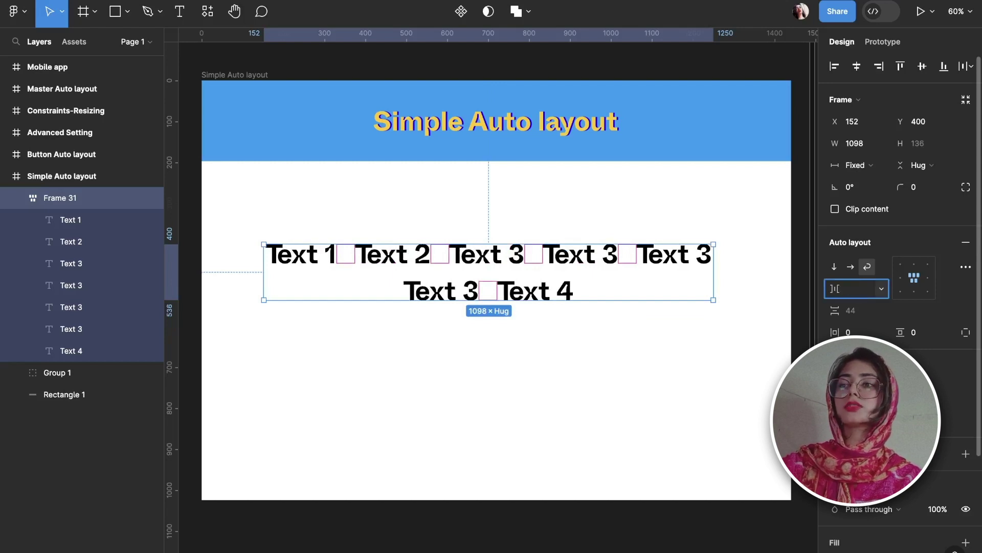
text(200)
key(Return)
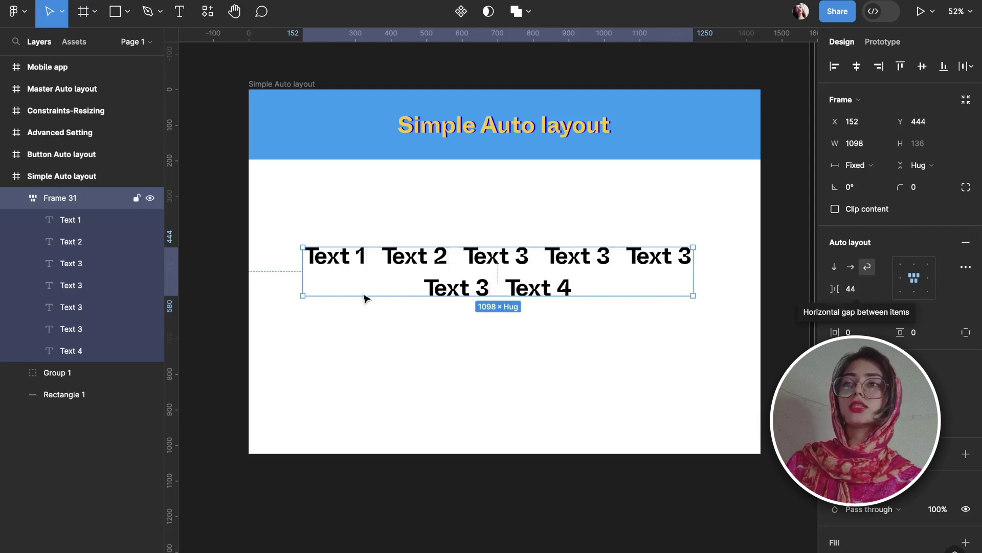
Step: Set the wrapping frame's horizontal and vertical padding to 32 each and stretch its height to about 235
click(861, 333)
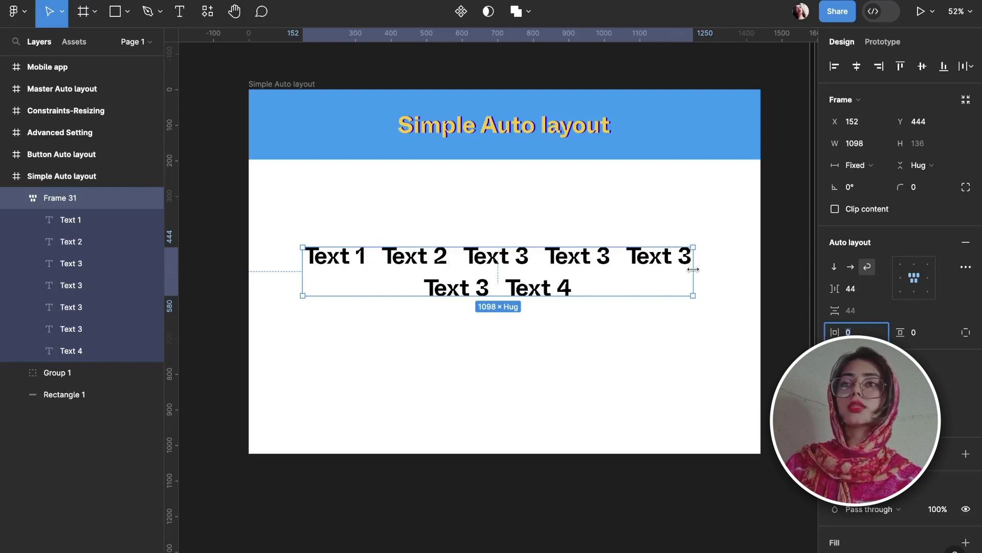
text(32)
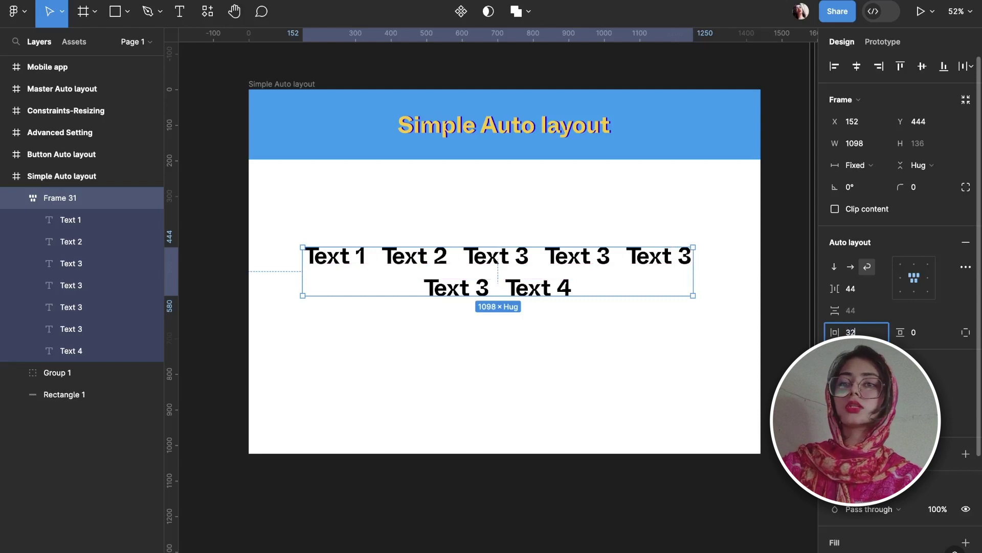
key(Return)
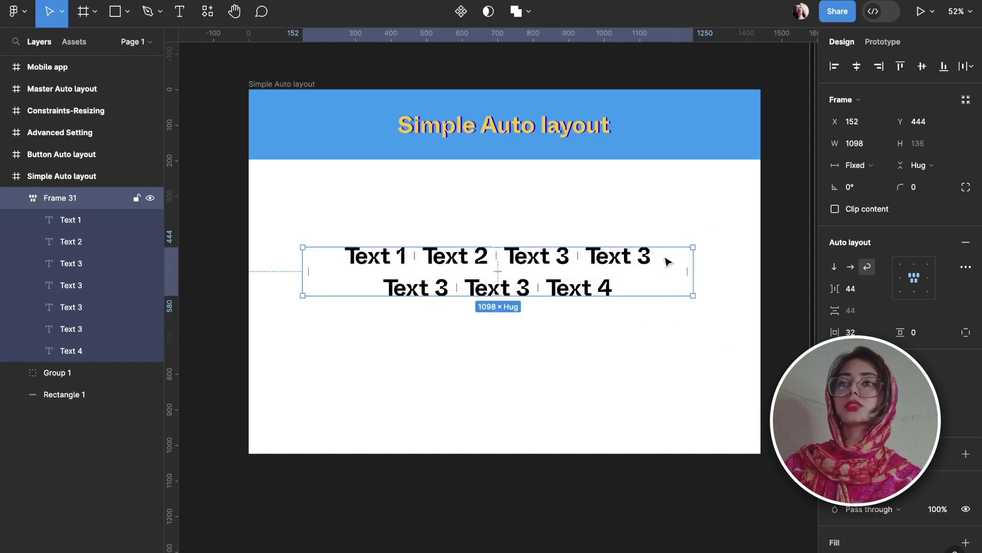
click(865, 334)
click(935, 338)
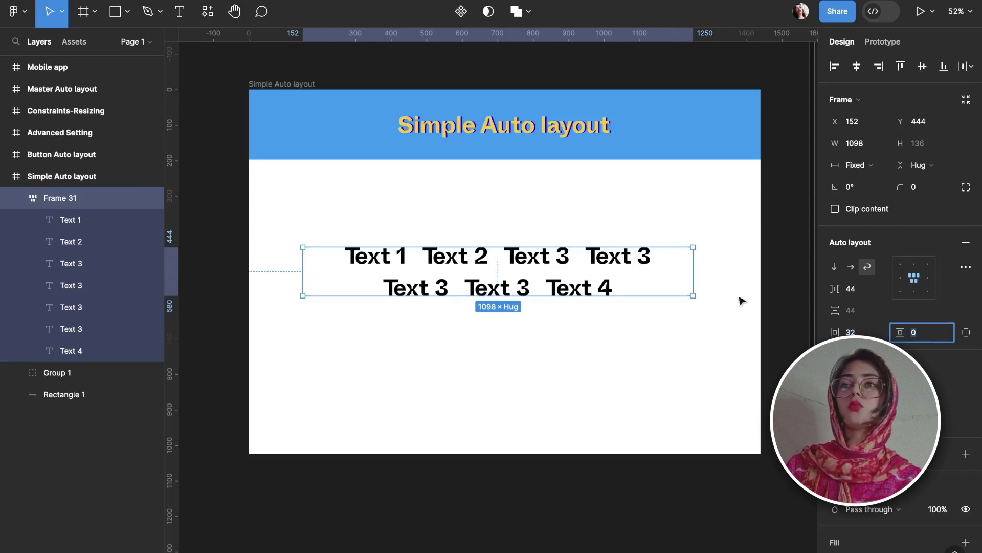
text(32)
key(Return)
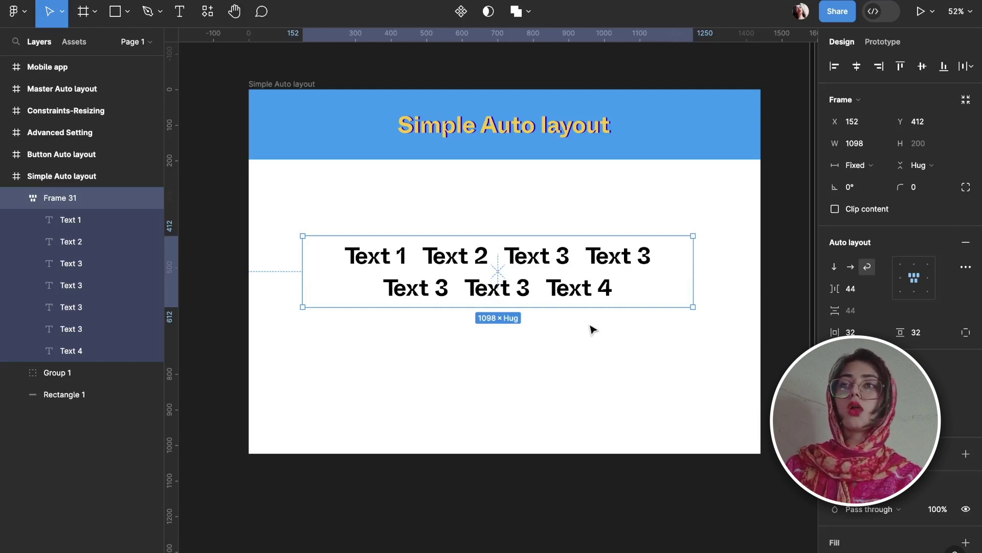
mouse_move(586, 306)
mouse_down()
mouse_move(592, 327)
mouse_move(592, 319)
mouse_up()
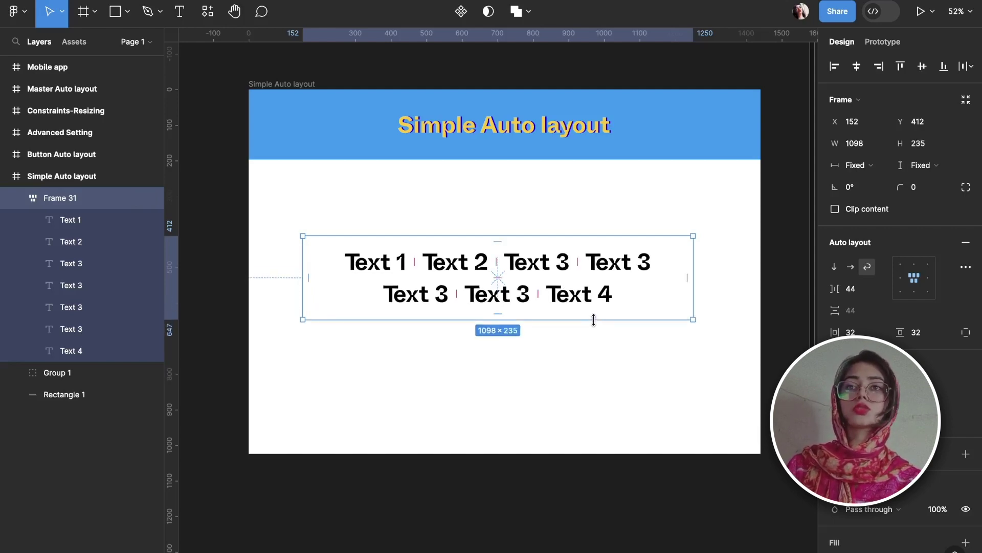
Step: Examine the strokes, canvas stacking and text baseline options in the frame's advanced auto layout settings and close them
click(966, 267)
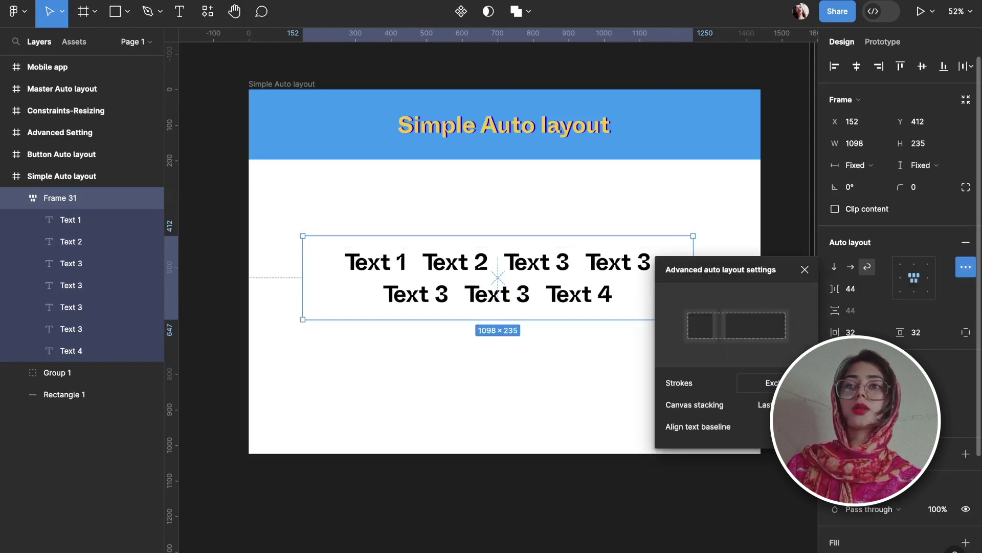
click(764, 383)
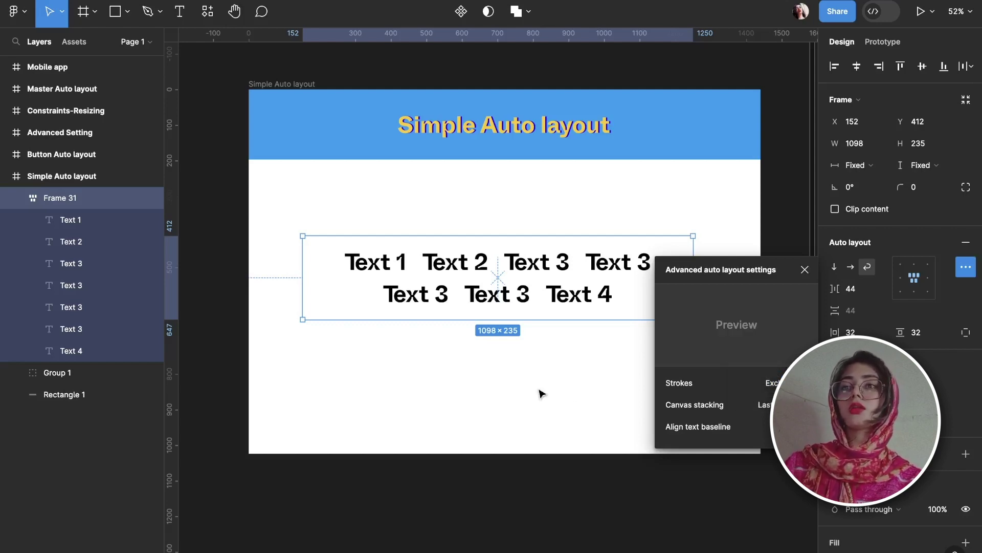
scroll(539, 392, down, 5)
click(805, 270)
Step: Add the text "Get started" in the Try area of the Button Auto layout artboard
scroll(631, 351, right, 10)
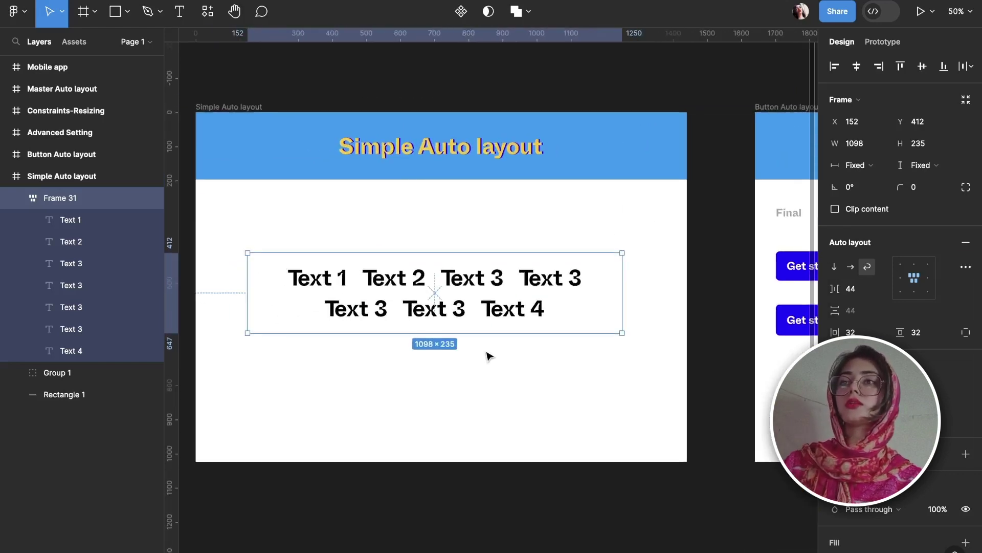
scroll(487, 357, left, 3)
scroll(488, 357, right, 5)
scroll(487, 357, right, 10)
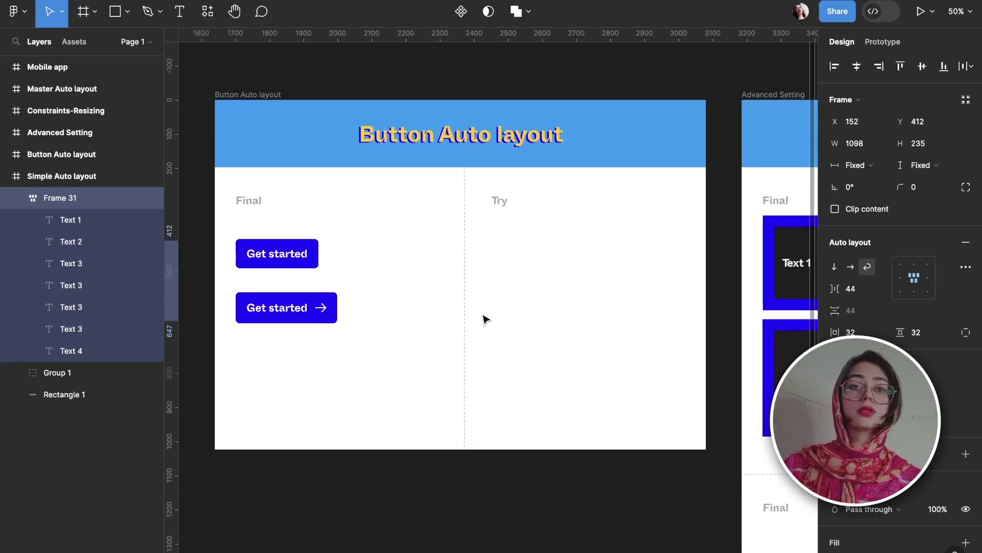
click(180, 11)
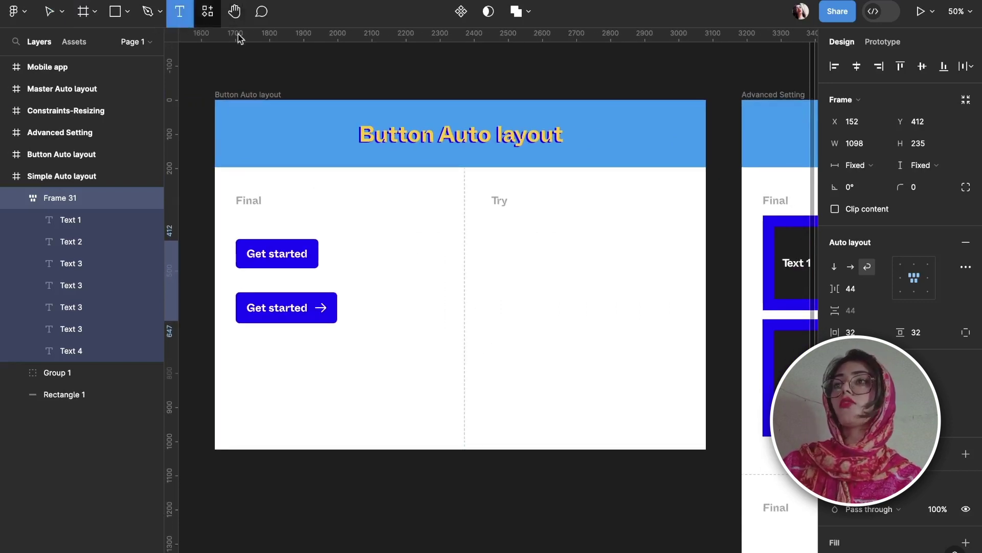
click(559, 278)
text(Get )
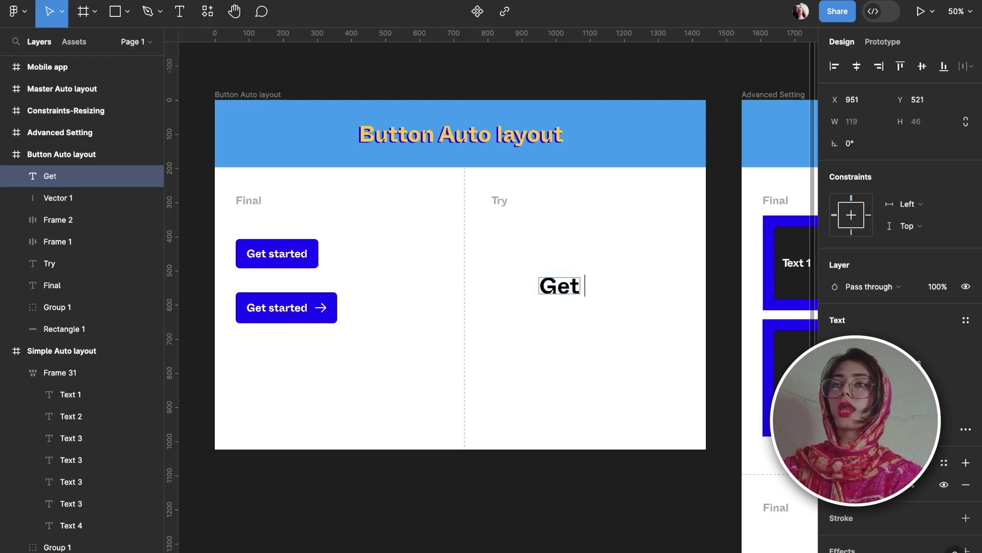
text(started)
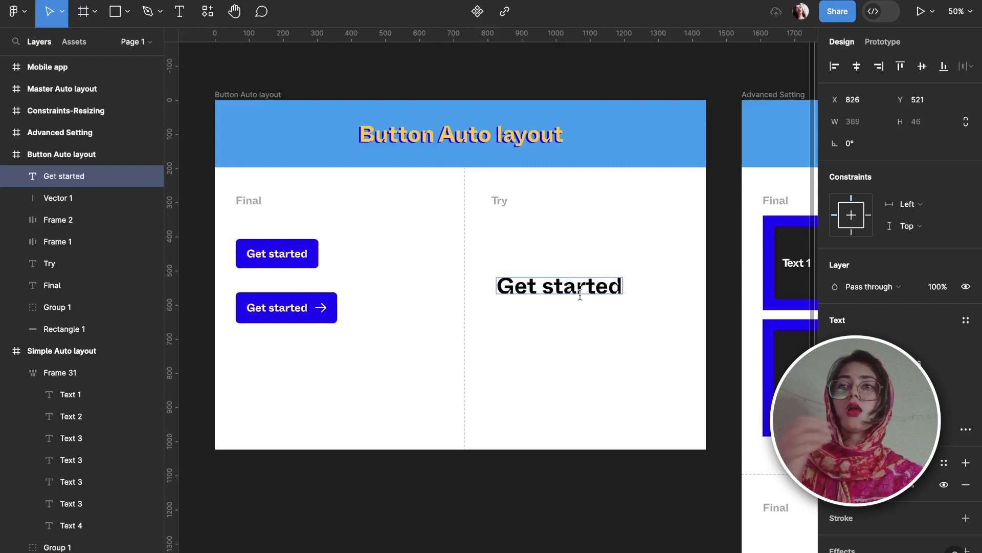
key(Escape)
Step: Reduce the new Get started text's font size so it measures about 179 × 22, and move it to about X 979, Y 522
click(926, 363)
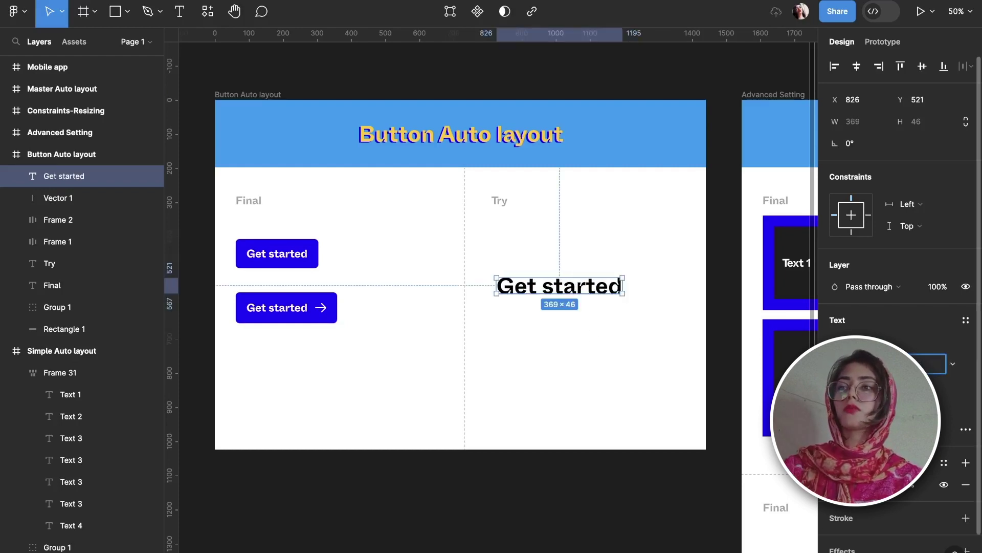
text(16)
key(Return)
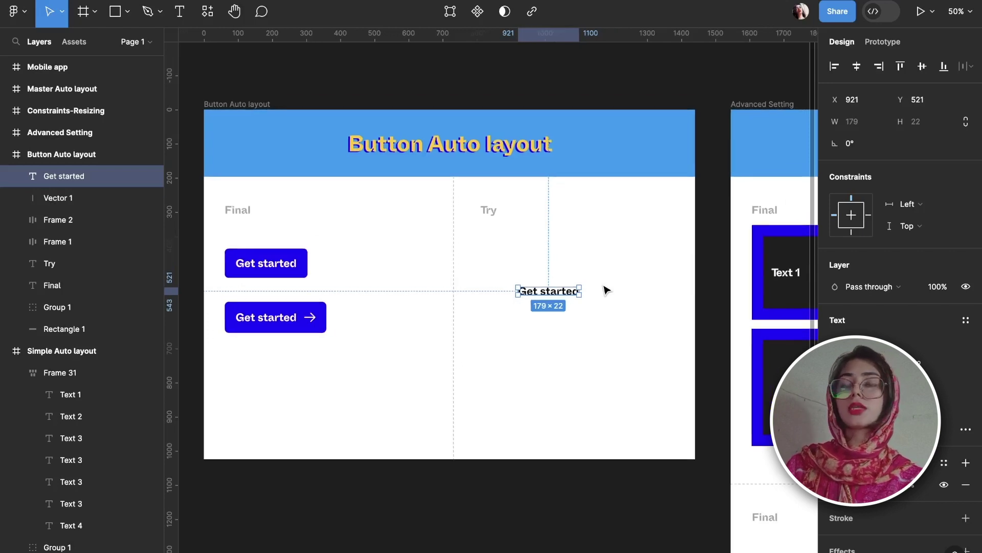
scroll(607, 287, right, 1)
scroll(607, 287, up, 1)
key(shift+0)
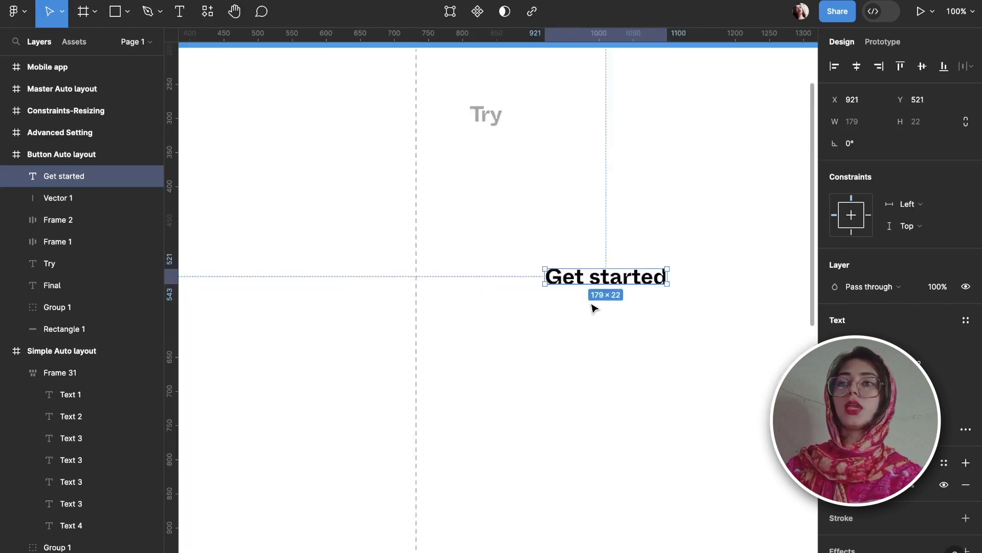
scroll(592, 307, right, 3)
scroll(592, 307, up, 1)
drag(466, 309, 507, 310)
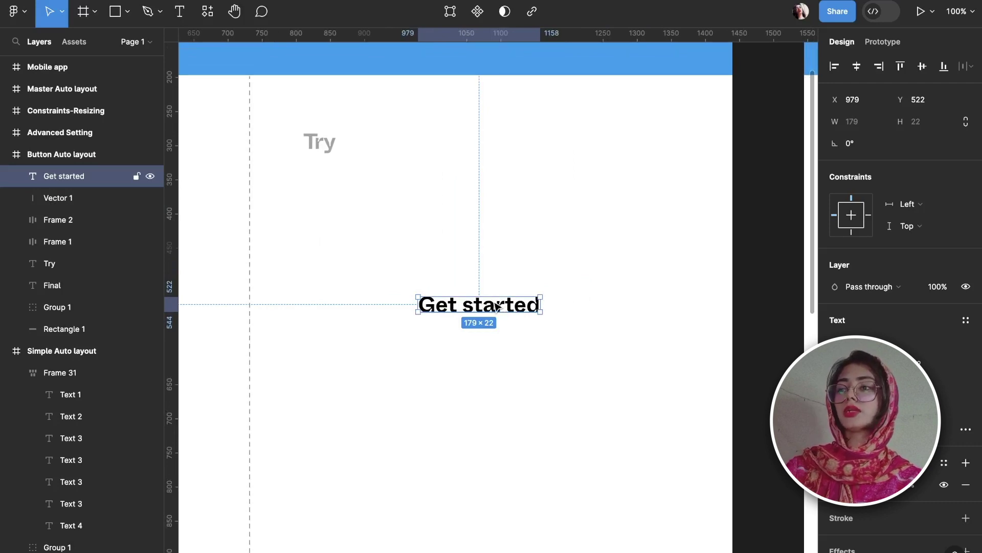
Step: Wrap the Get started text in an auto layout frame and fill the frame with the blue document color 2400FF
key(shift+a)
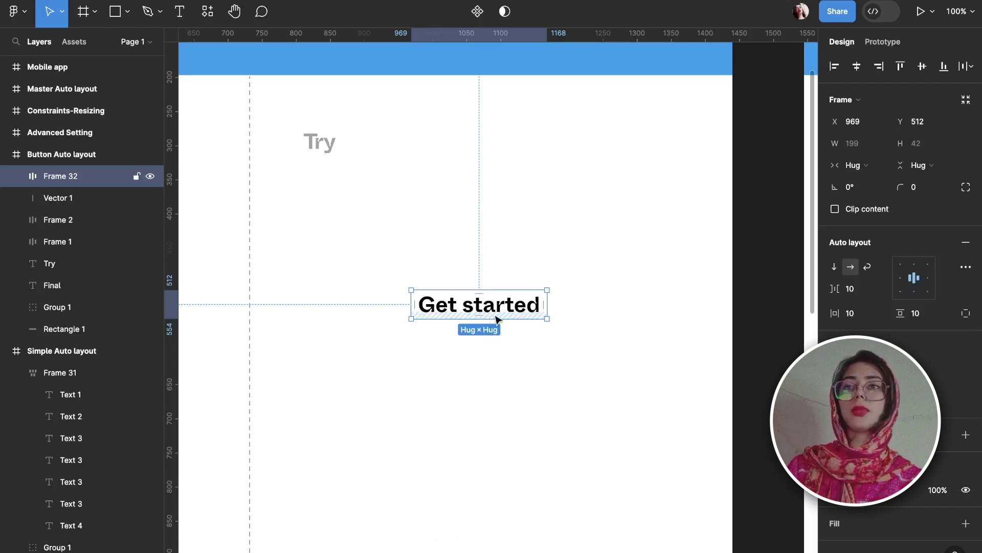
scroll(901, 256, down, 3)
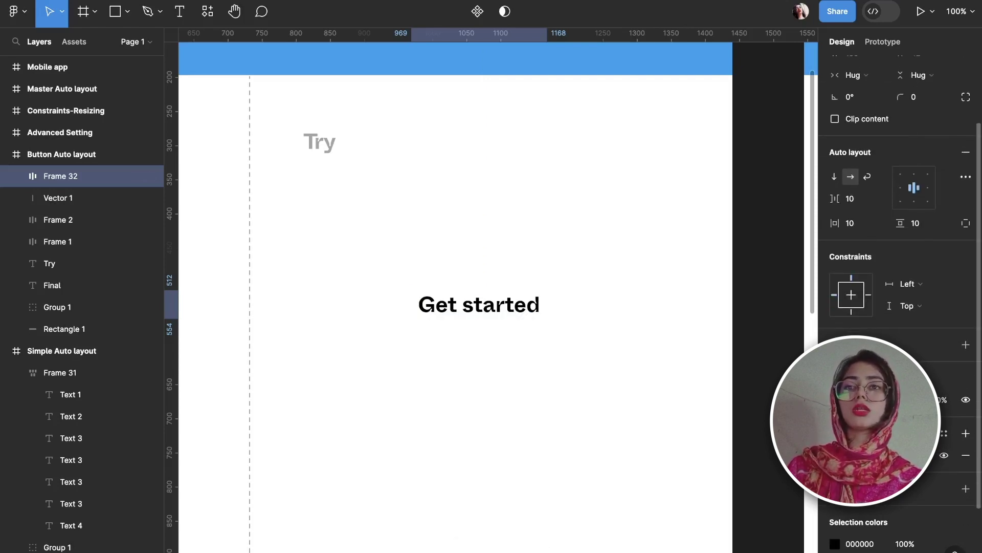
click(835, 454)
click(688, 509)
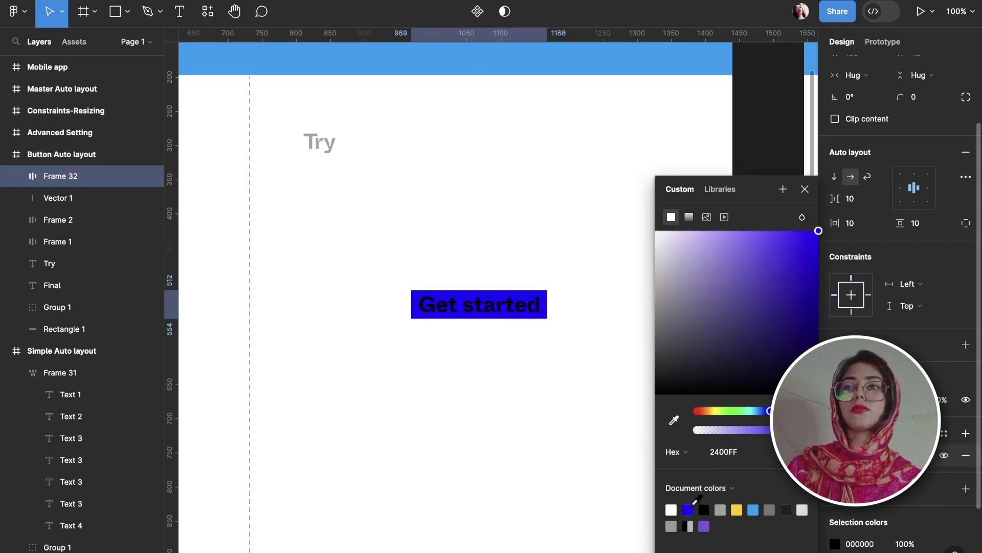
Step: Change the button's text color to white (FFFFFF) and clear the selection
click(835, 544)
click(719, 323)
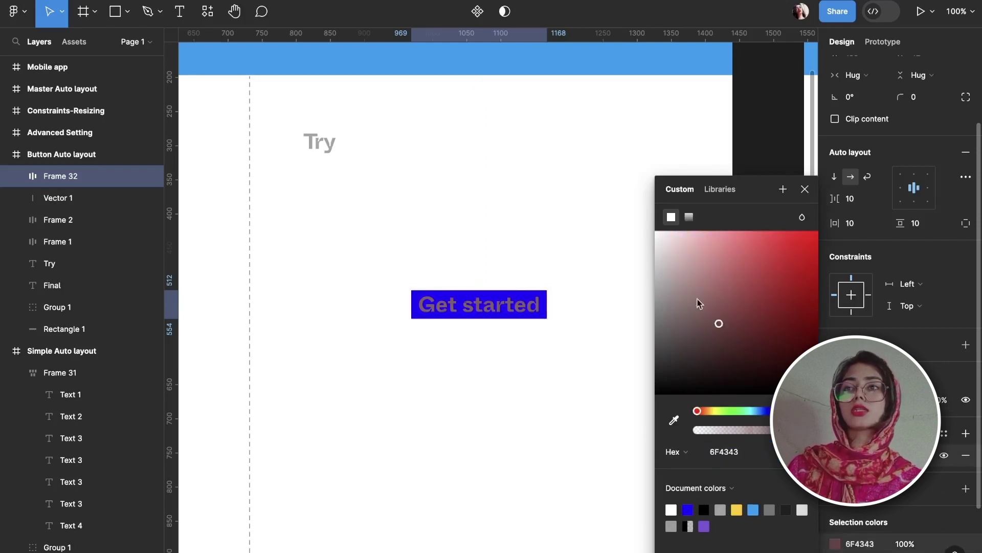
drag(698, 302, 621, 141)
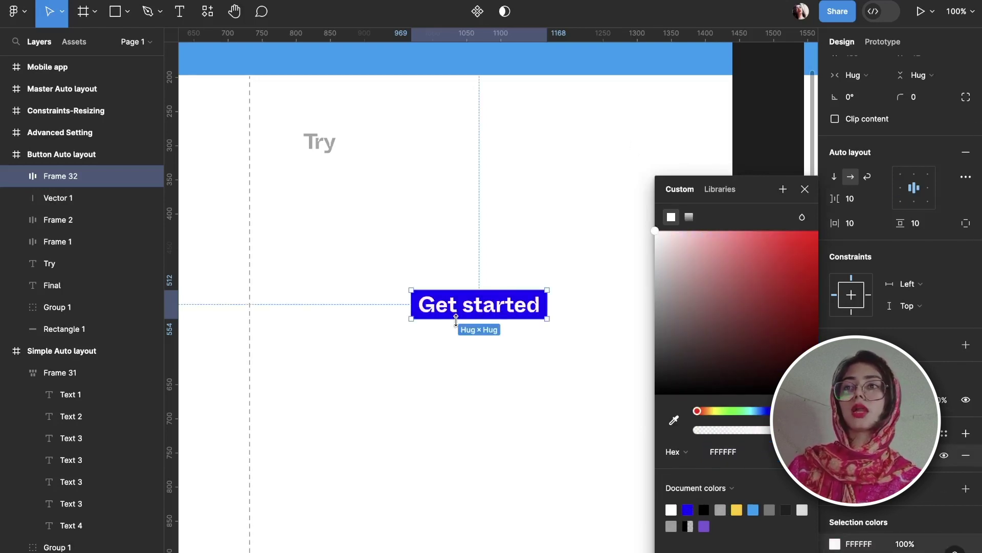
click(541, 355)
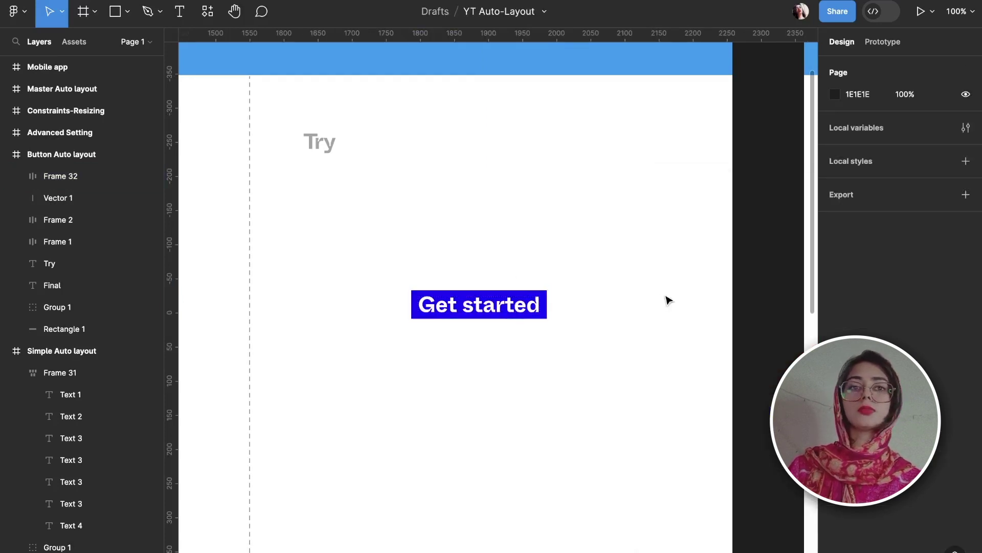
Step: Set the Get started button's horizontal padding to 32 and vertical padding to 22
click(532, 305)
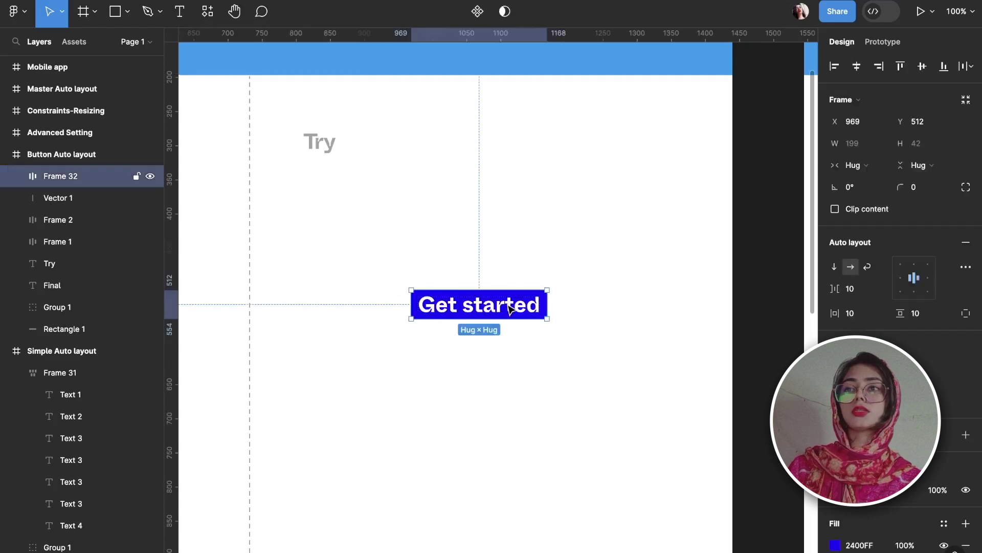
click(864, 315)
text(32)
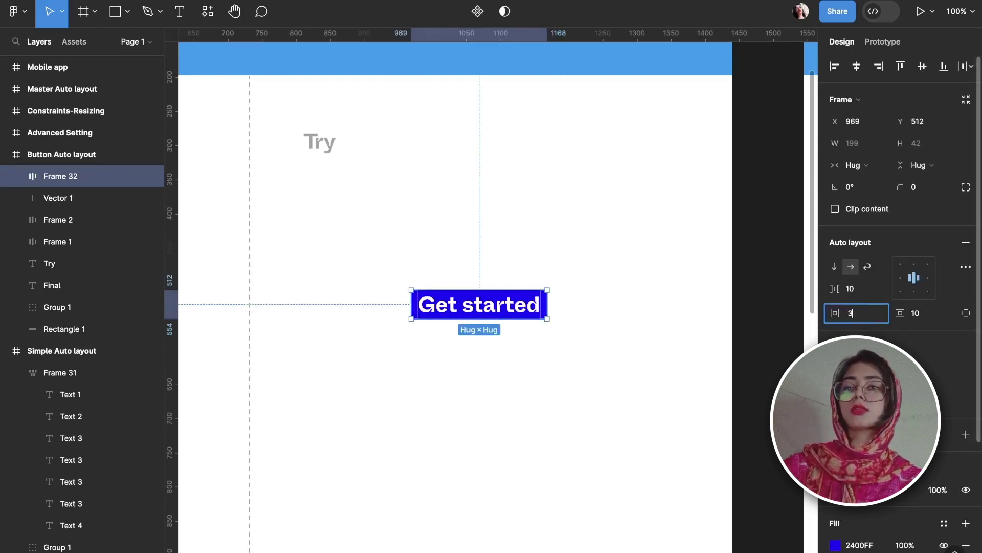
key(Return)
click(930, 320)
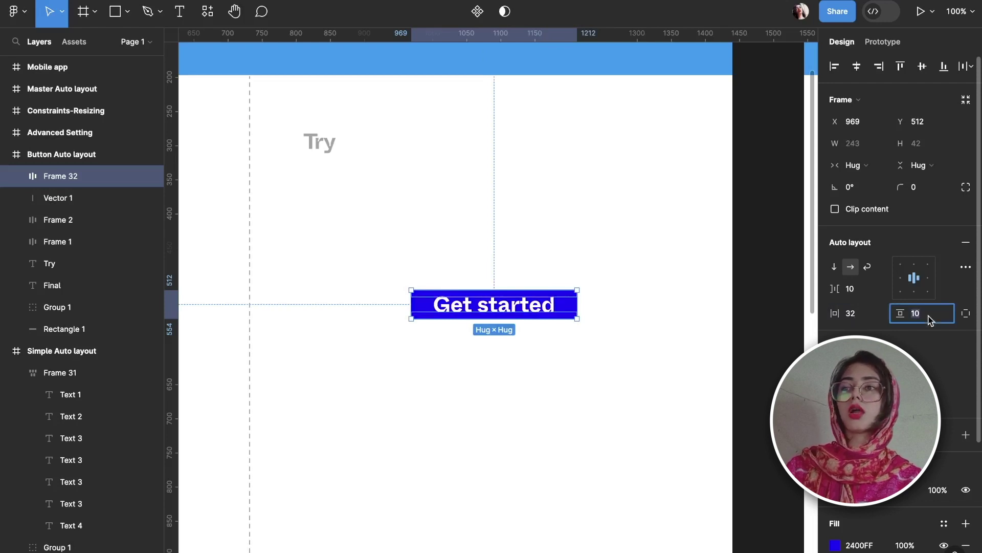
key(Return)
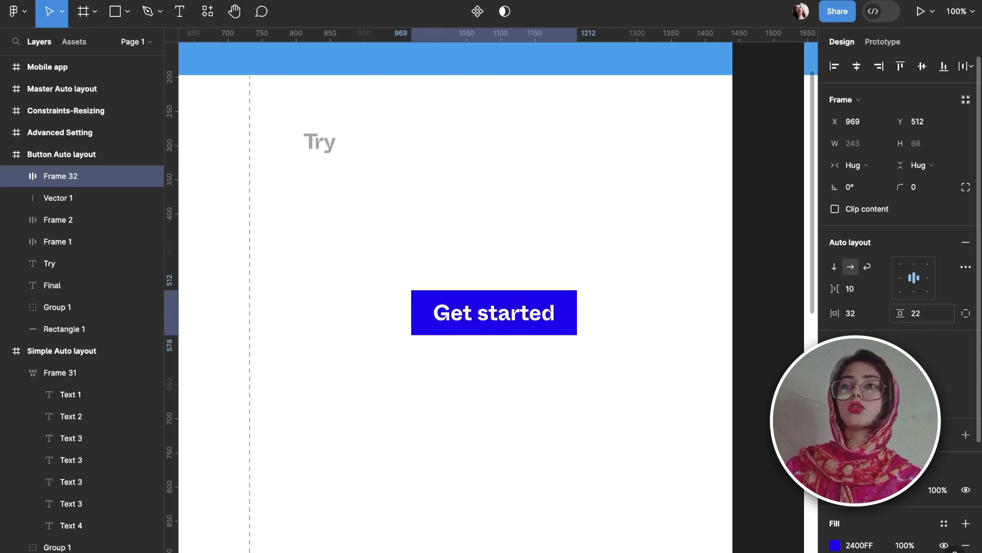
click(505, 340)
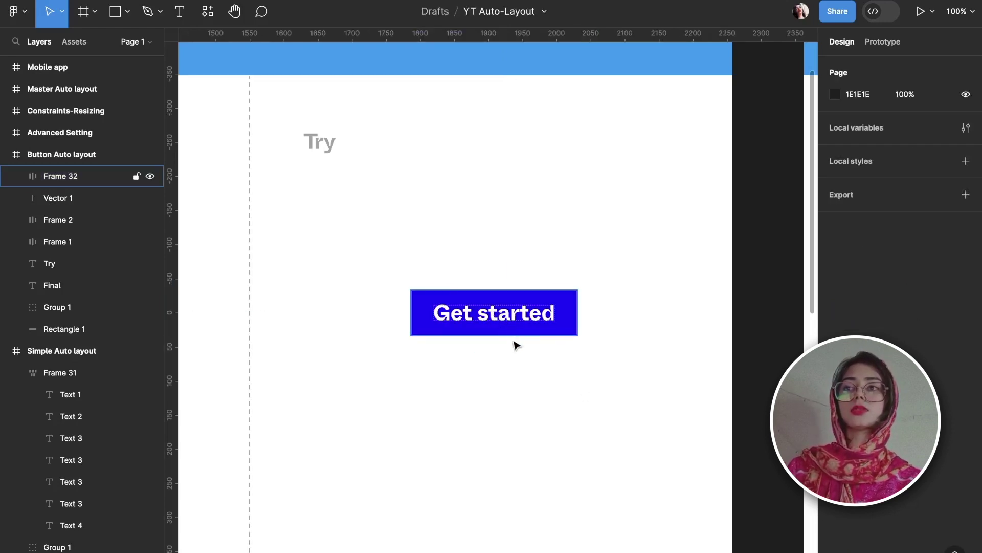
Step: Round the Get started button's corners with a radius of 12 and move the button to about X 941, Y 512
click(509, 311)
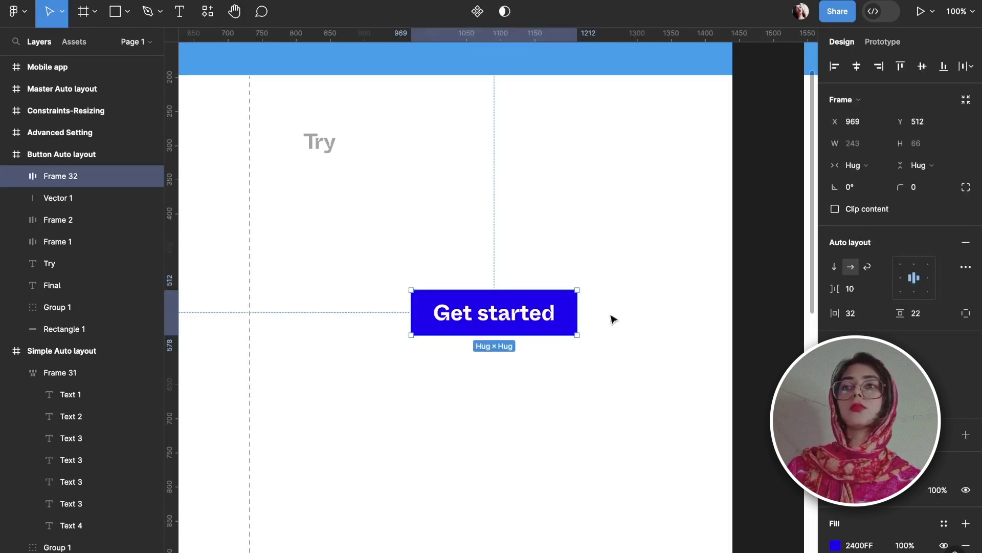
click(916, 188)
text(12)
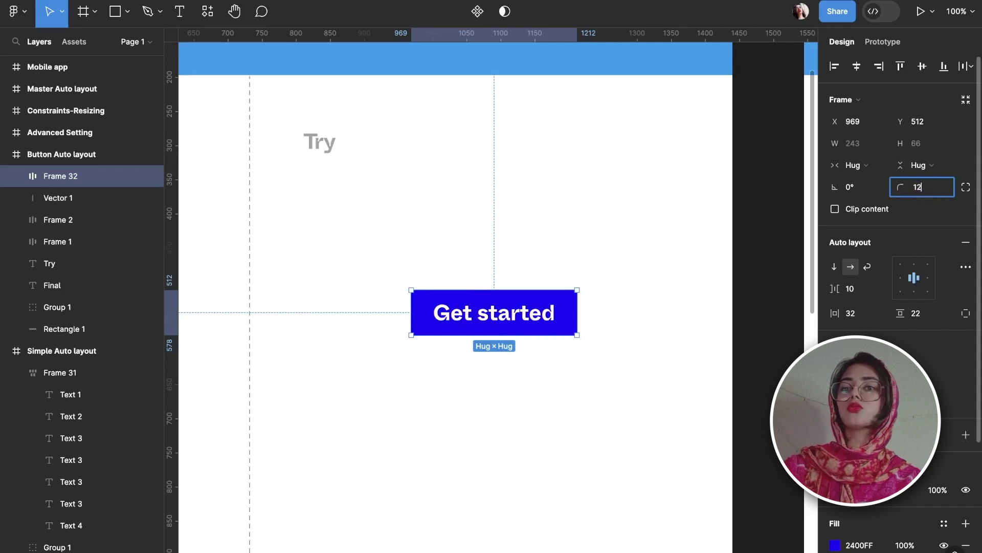
key(Return)
drag(503, 313, 490, 316)
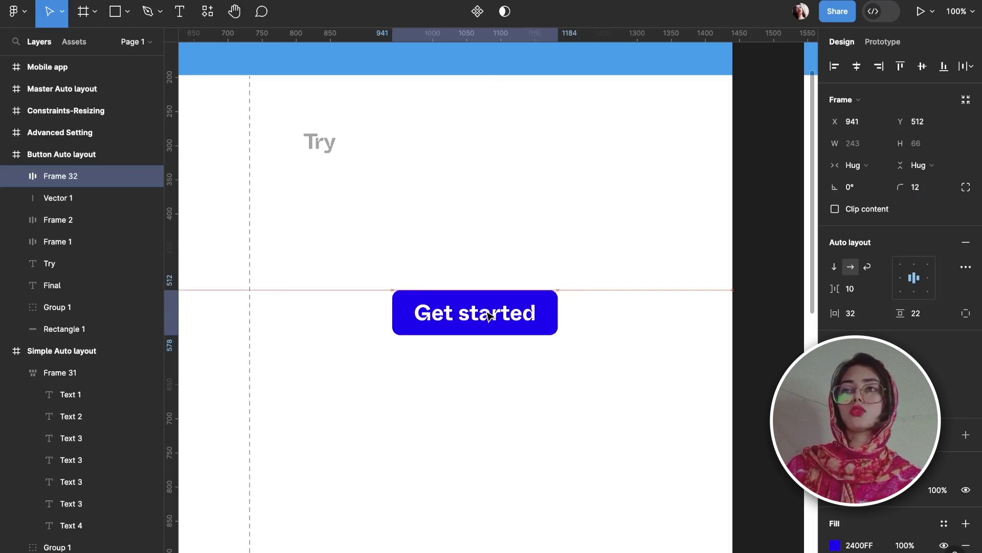
scroll(490, 316, down, 3)
click(575, 342)
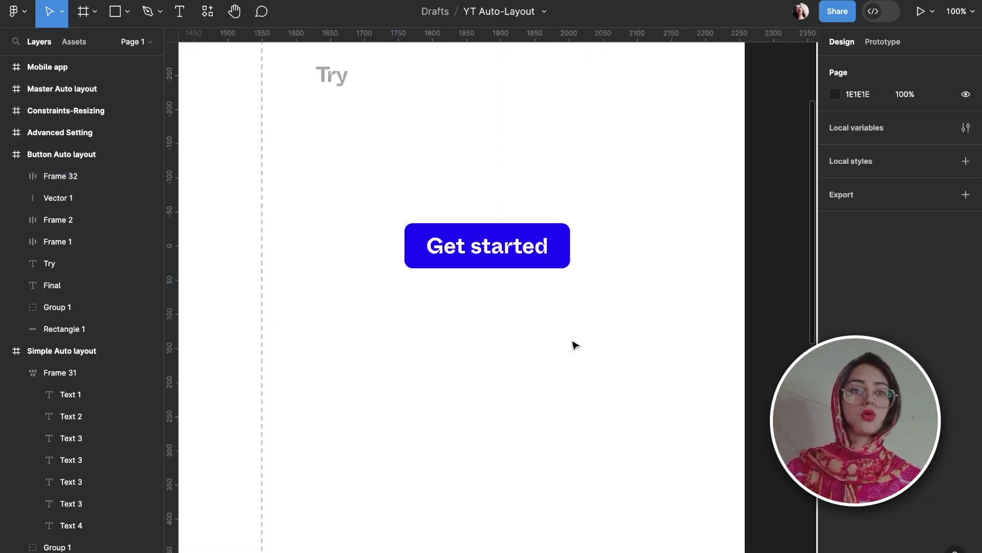
Step: Duplicate the Get started button directly below the original, at about Y 640
click(533, 257)
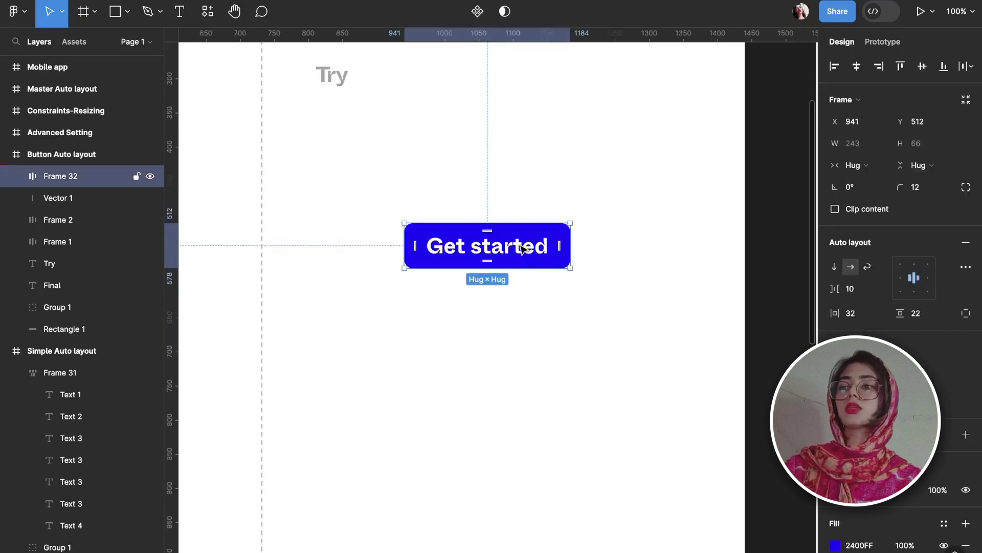
drag(524, 248, 524, 336)
click(588, 403)
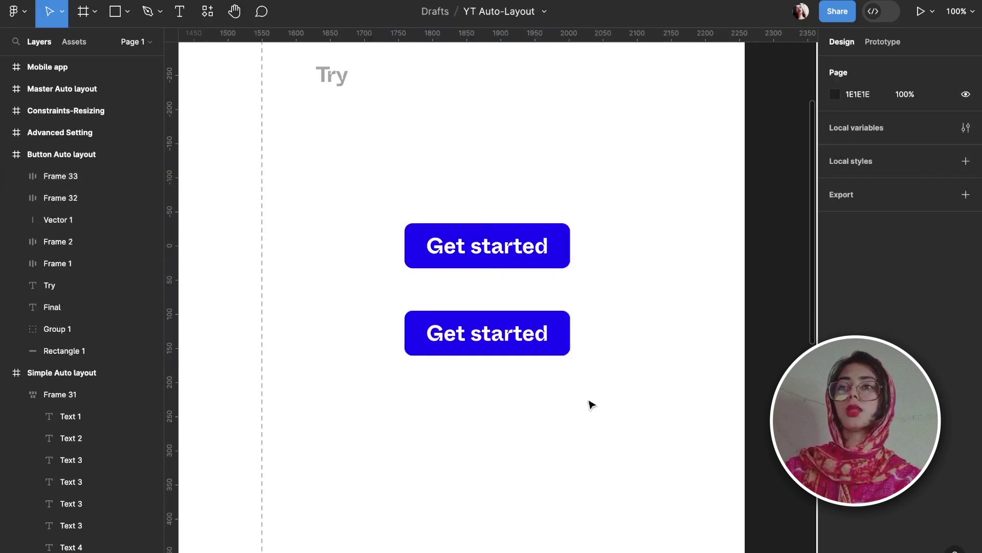
Step: Search the quick actions for "ico" and run the Iconly v2.3 plugin
key(ctrl+/)
text(ico)
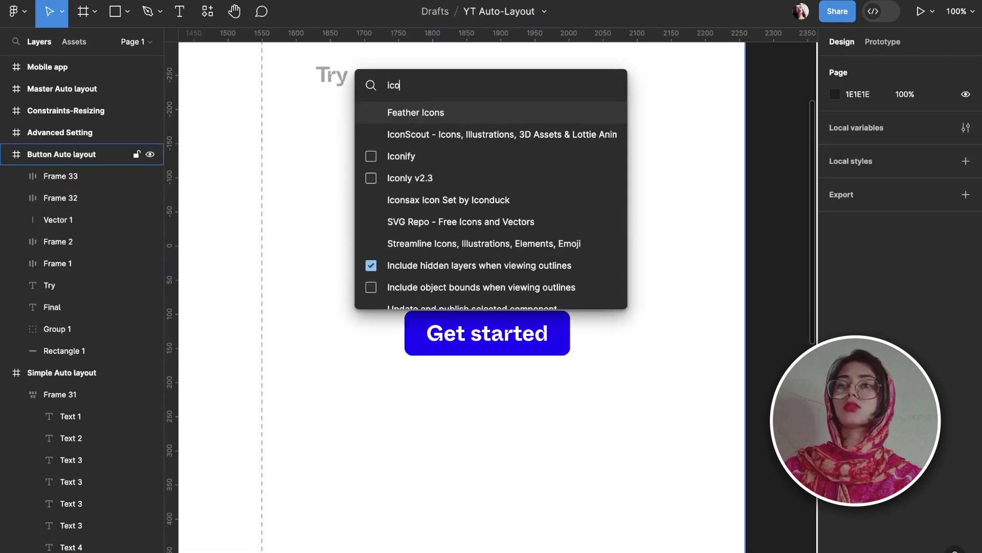
key(Down)
key(Down)
key(Down)
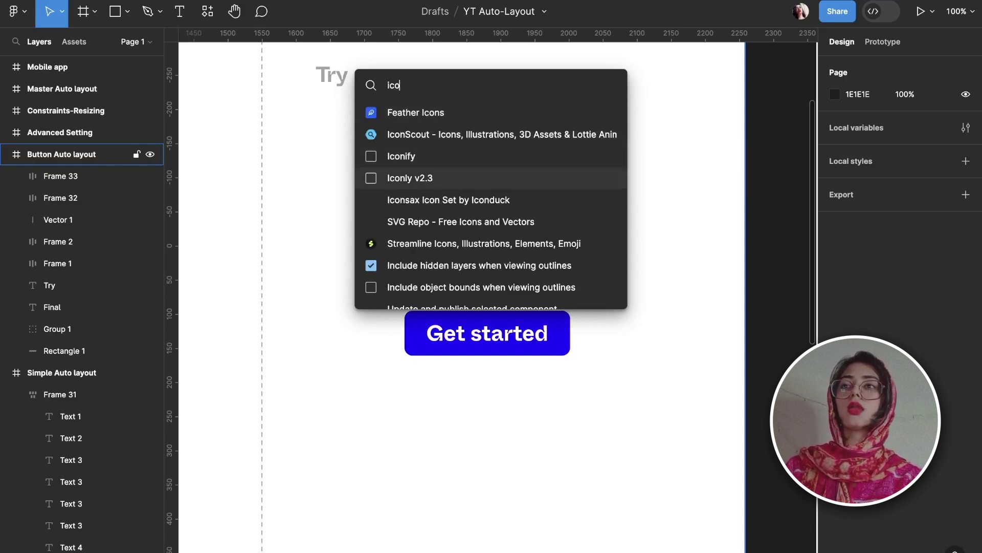
key(Return)
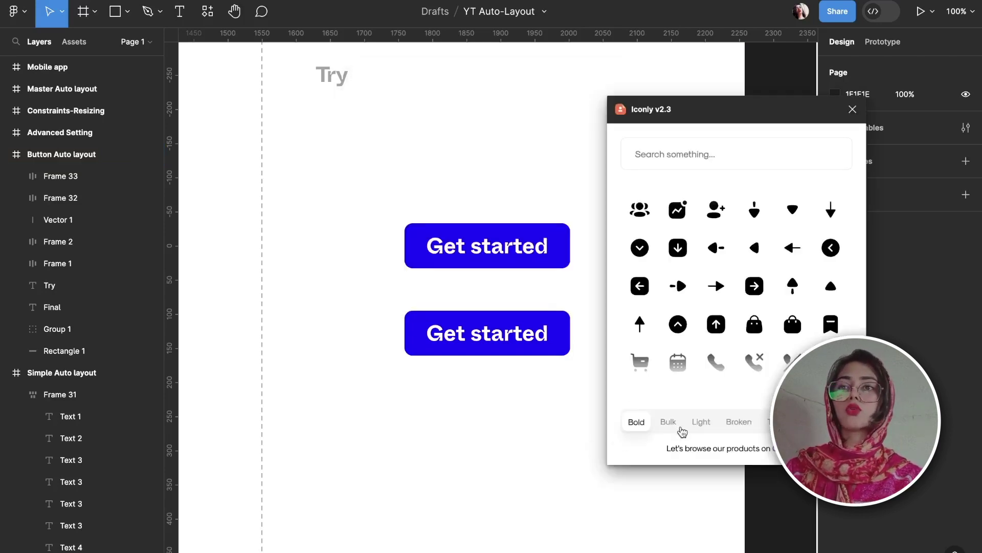
Step: Place the Light-style right arrow icon from Iconly below the second button and close the plugin
click(706, 426)
drag(736, 291, 526, 383)
click(487, 297)
key(Delete)
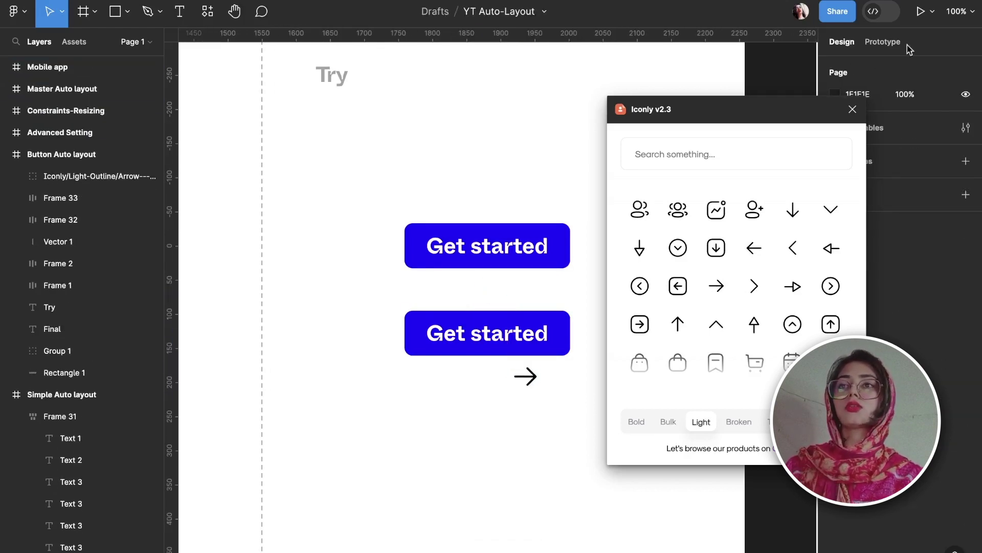
click(852, 110)
key(plus)
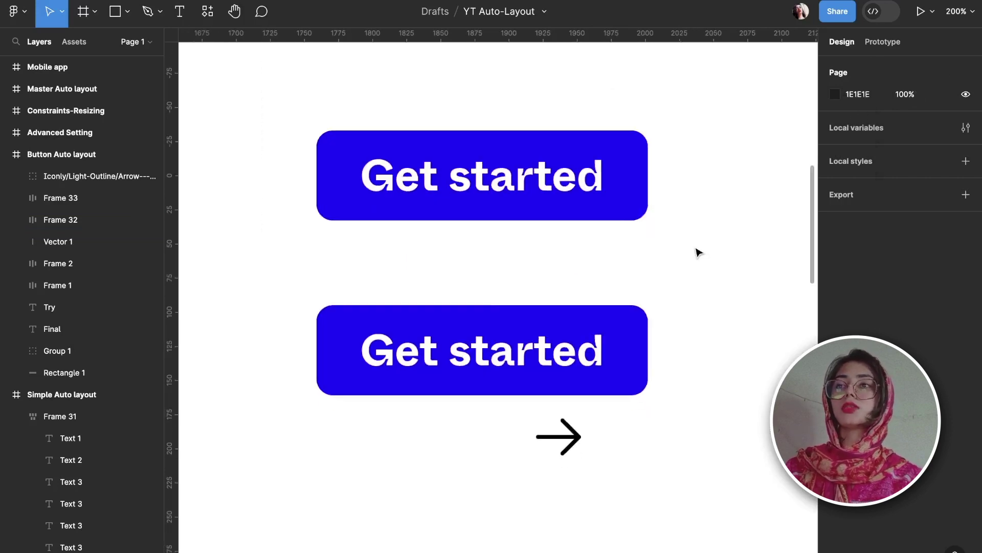
Step: Cut the arrow icon and paste it inside the second button's auto layout, after the Get started text
scroll(614, 317, down, 2)
click(563, 381)
key(Delete)
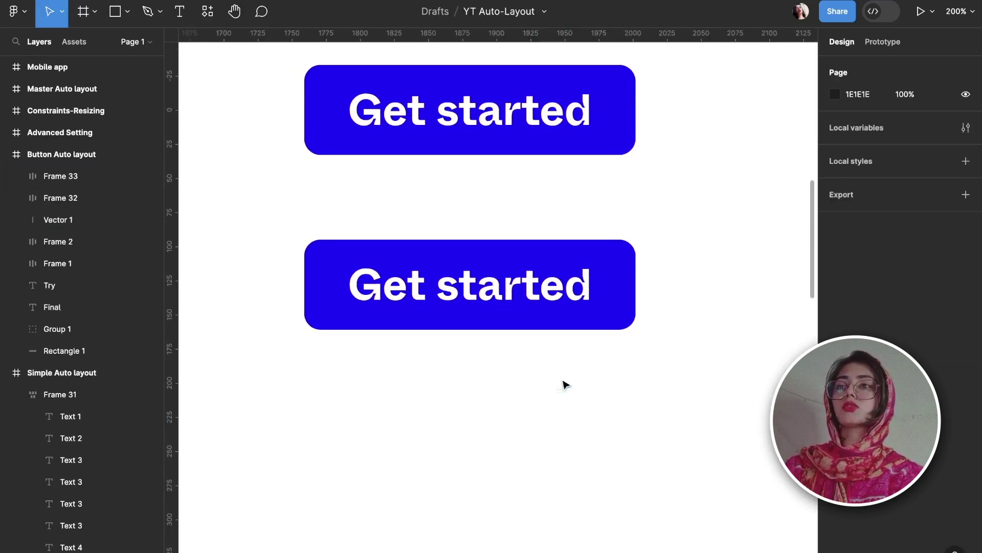
click(574, 285)
double_click(550, 302)
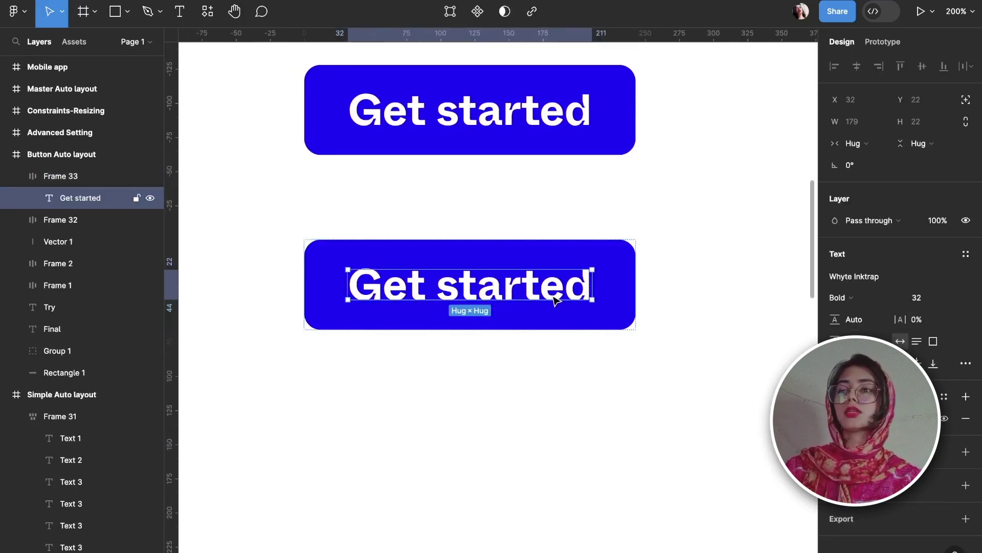
key(ctrl+v)
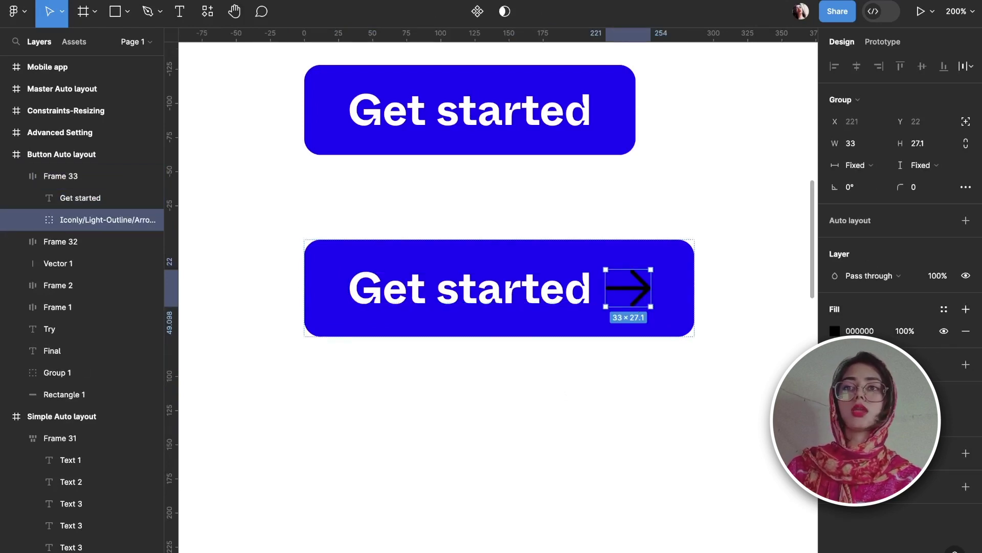
Step: Change the fill of the arrow icon in the second button to white (FFFFFF)
click(834, 330)
click(671, 510)
click(544, 368)
scroll(544, 369, right, 3)
scroll(543, 368, down, 2)
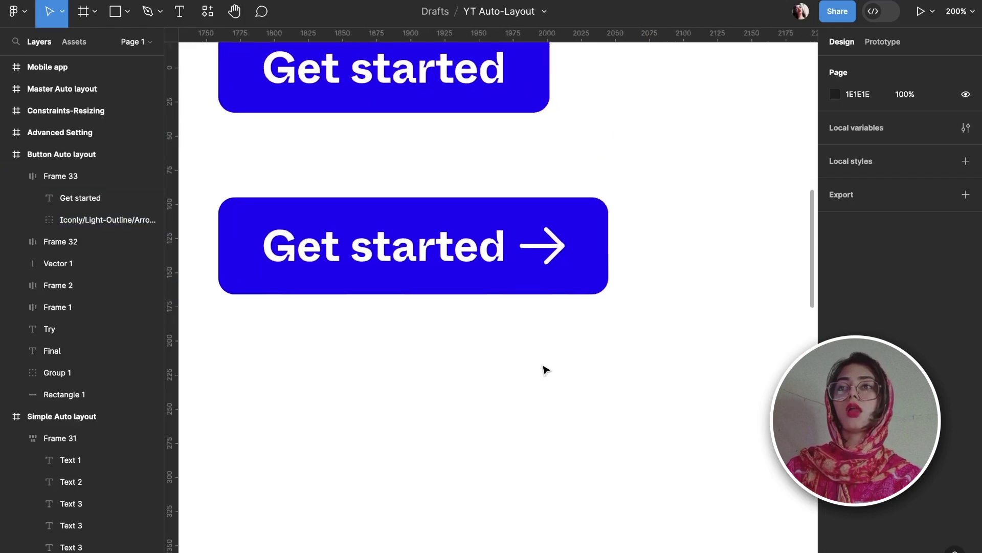
Step: Set the second button's gap between text and arrow to 32 and reduce it to 16
click(483, 259)
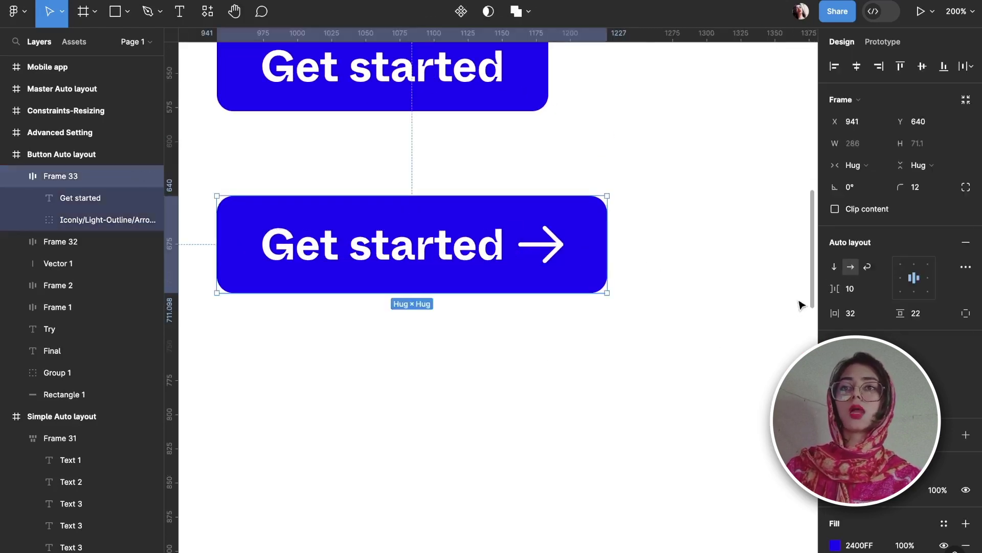
click(863, 289)
text(32)
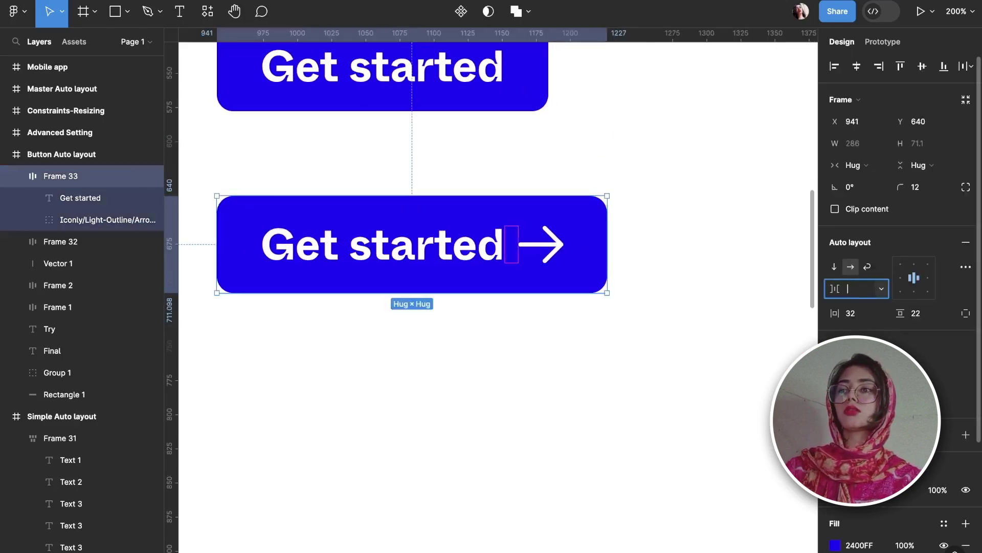
key(Return)
scroll(517, 392, up, 2)
scroll(517, 392, left, 2)
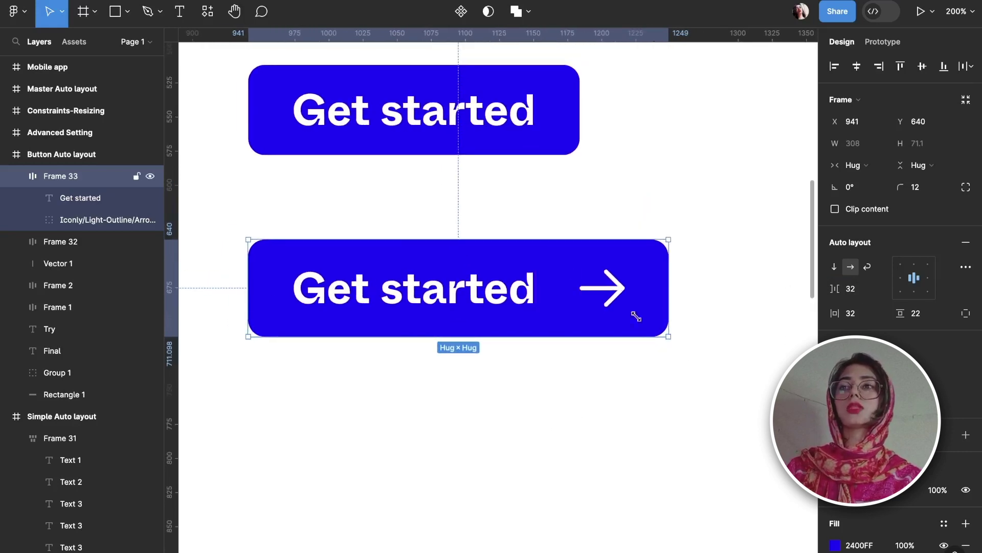
drag(559, 287, 547, 287)
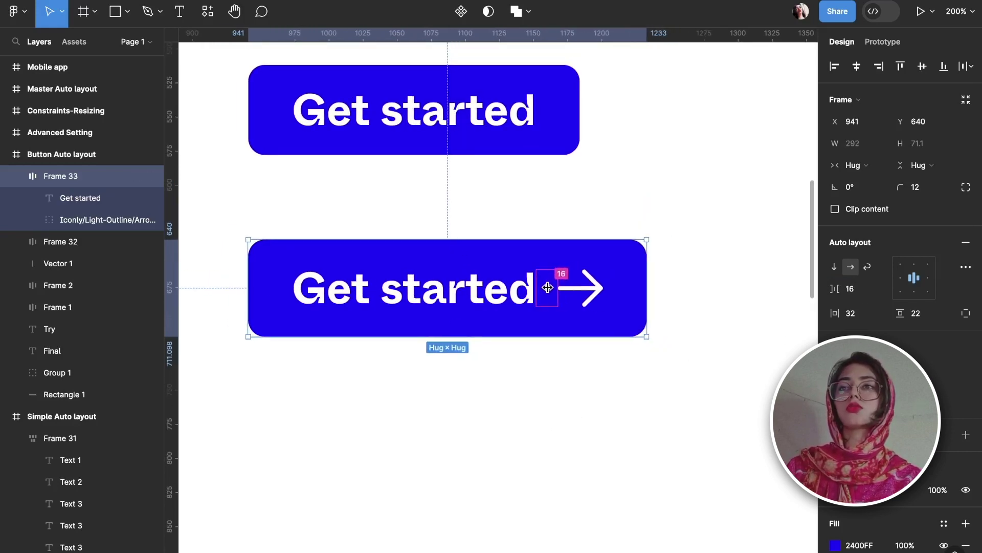
click(522, 441)
scroll(522, 441, down, 5)
scroll(523, 442, down, 3)
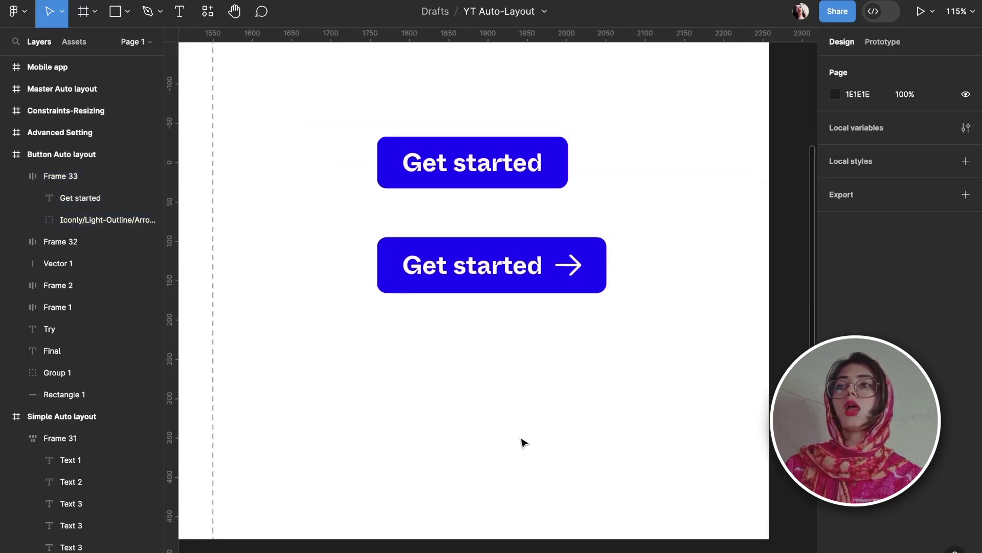
Step: Reorder the second button's contents so the arrow icon comes before the Get started text
click(533, 264)
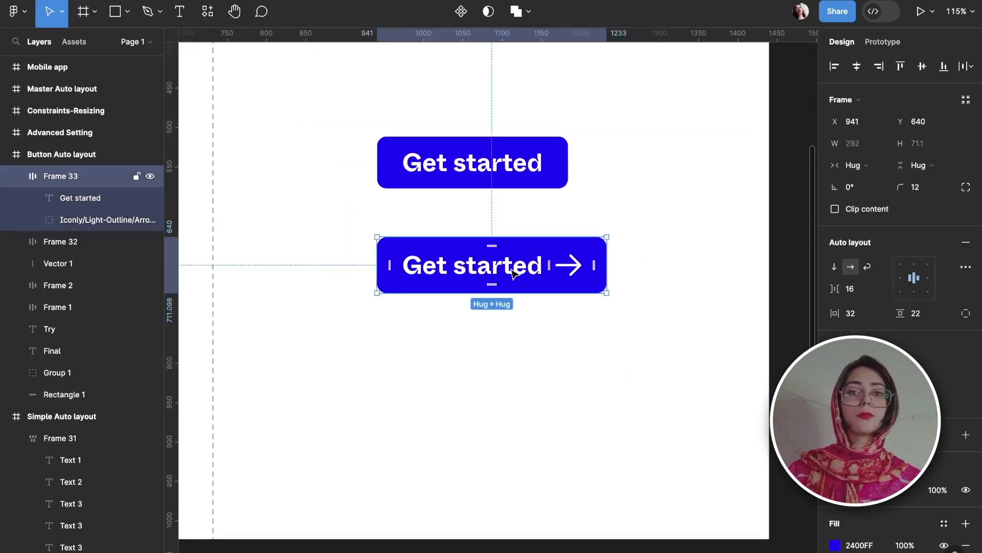
double_click(513, 273)
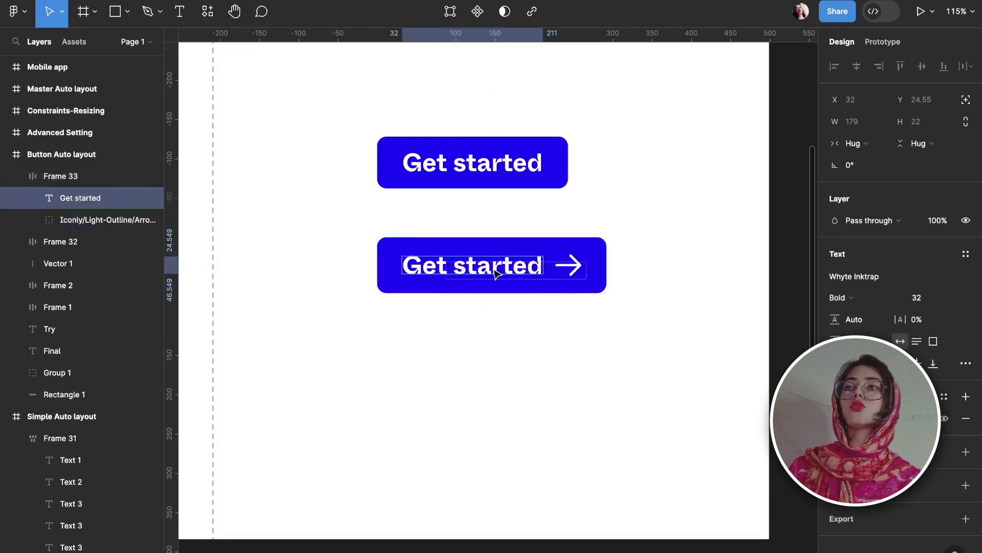
click(575, 267)
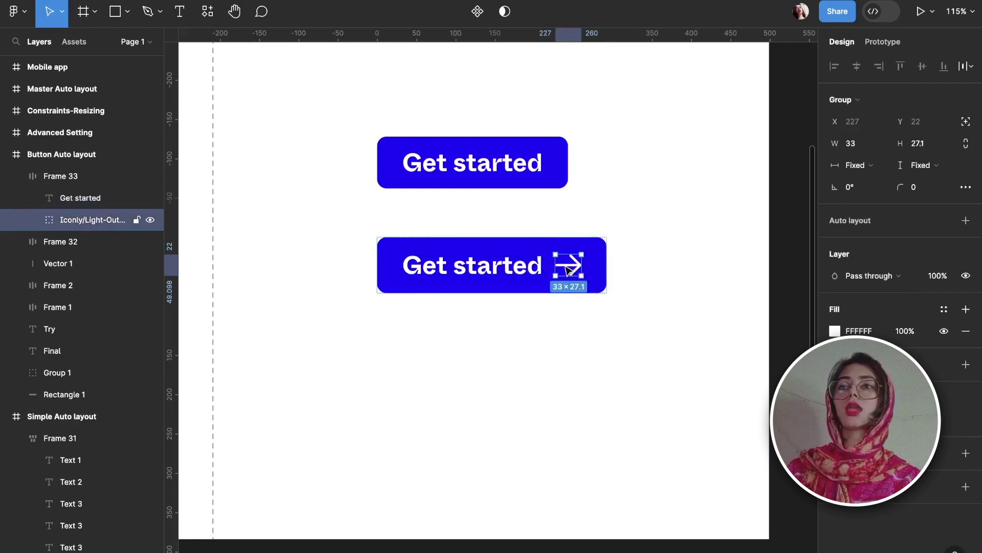
drag(569, 267, 509, 269)
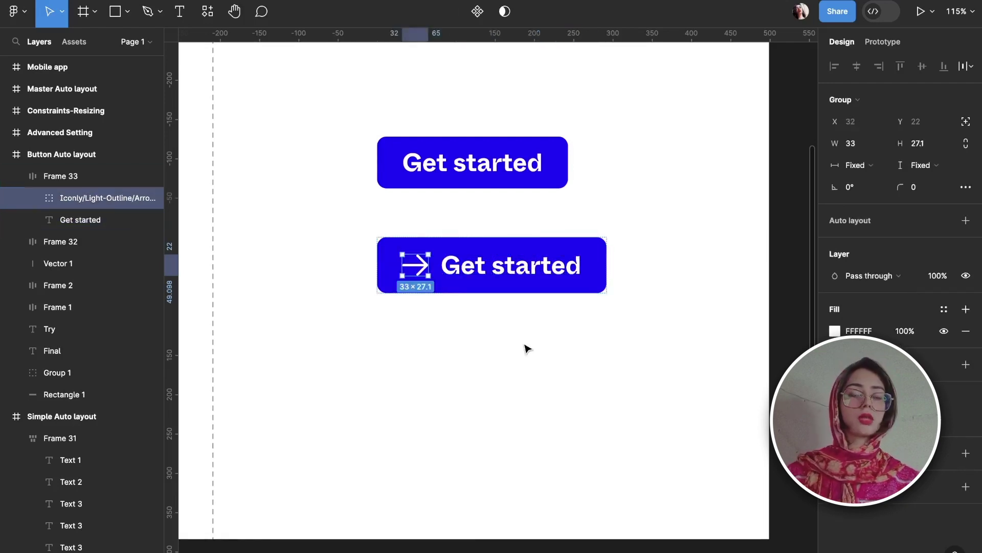
Step: Duplicate the second button's arrow and text below the button and recolor the copies with the button's blue (2400FF)
shift+click(490, 268)
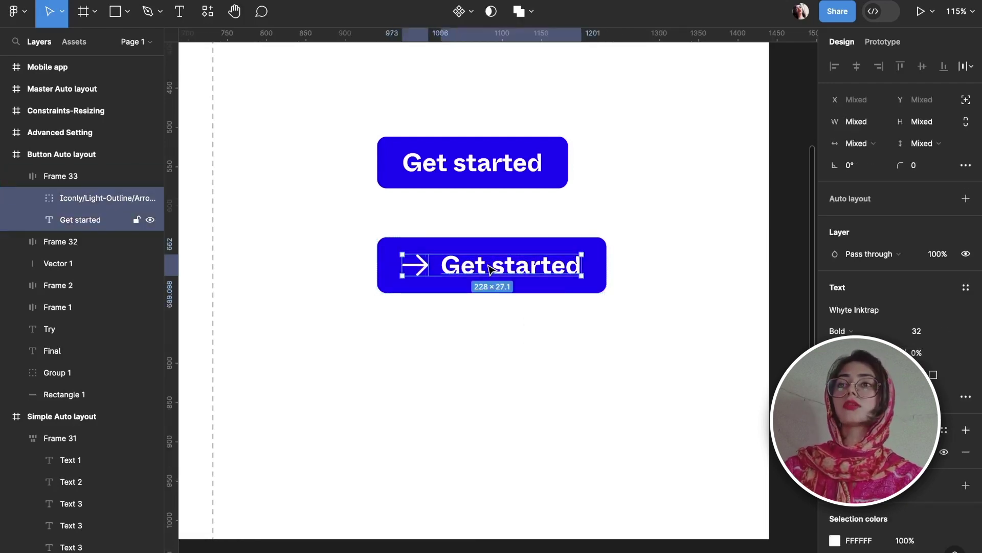
drag(490, 268, 491, 358)
key(i)
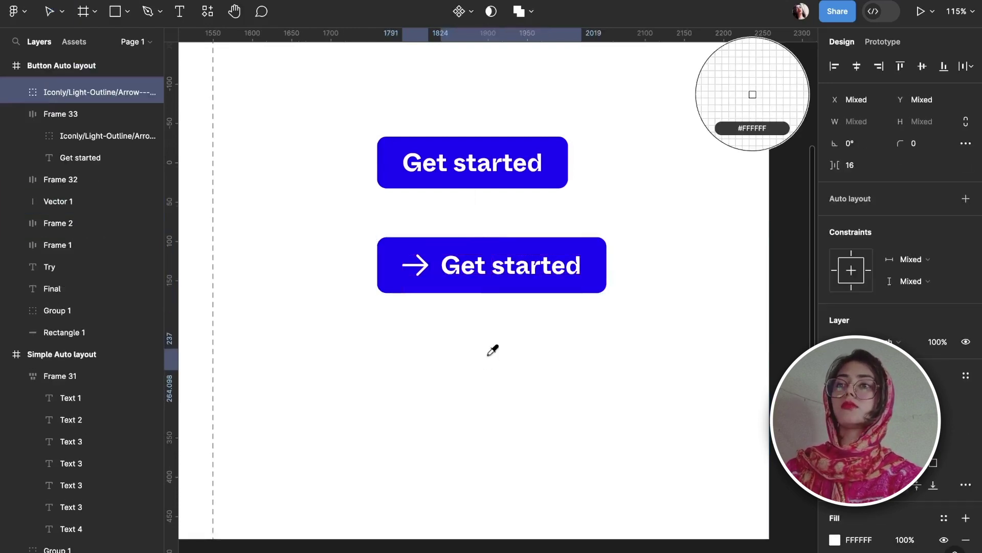
click(604, 253)
Step: Move the blue arrow copy to the end of its Get started text, at about X 1224, Y 782
click(457, 362)
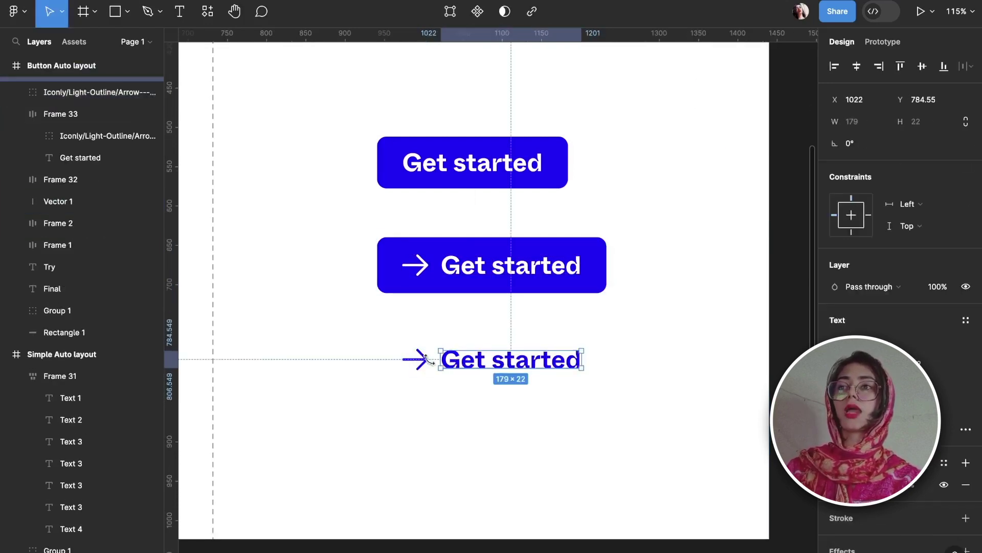
click(435, 364)
click(427, 368)
drag(416, 364, 619, 364)
click(660, 384)
click(621, 363)
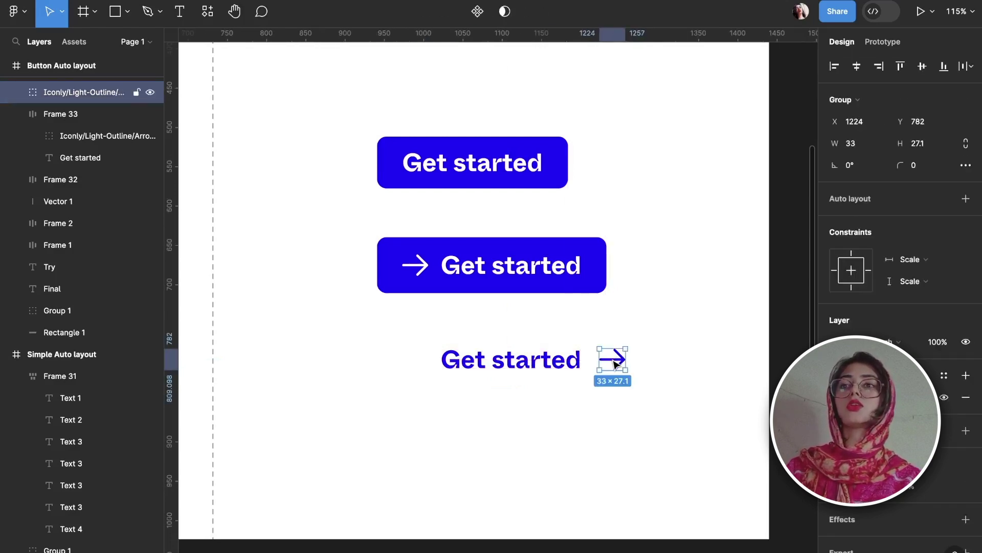
click(631, 406)
drag(631, 406, 497, 344)
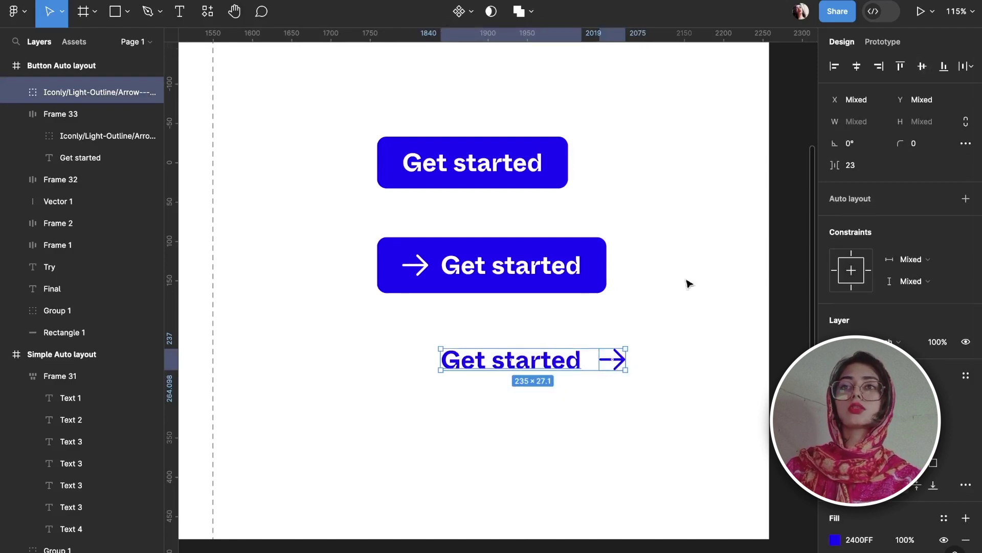
click(641, 360)
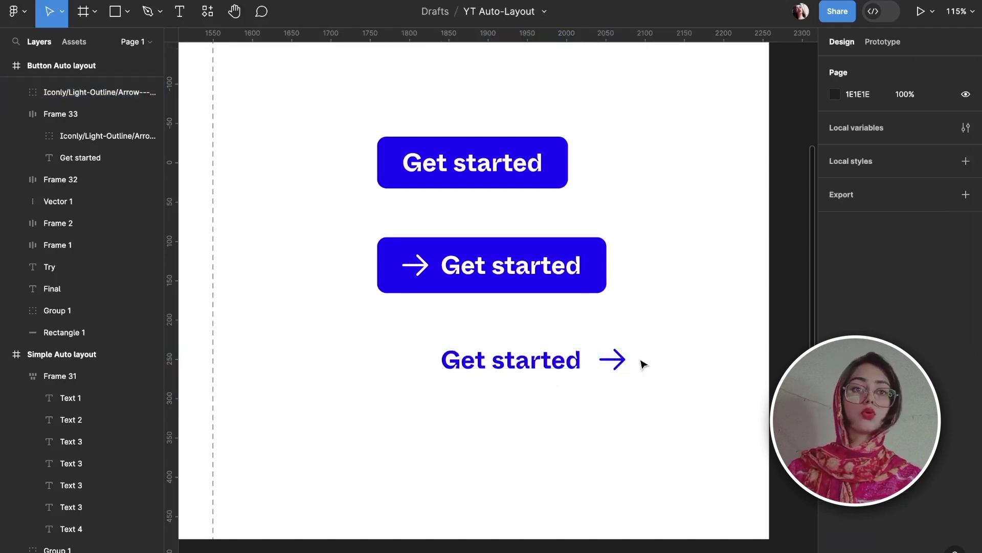
Step: Reorder the second button's contents so the Get started text comes before the arrow icon
click(420, 269)
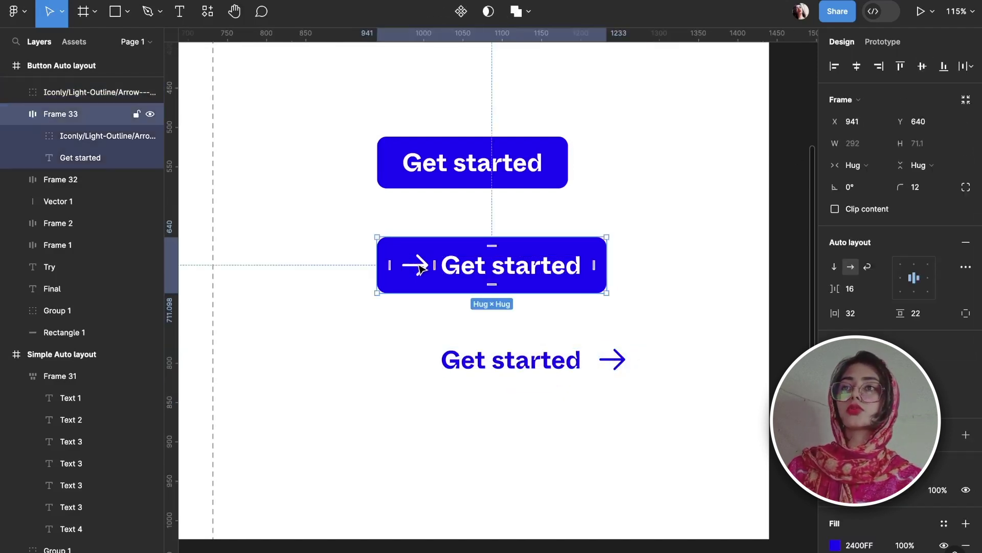
double_click(420, 268)
double_click(419, 269)
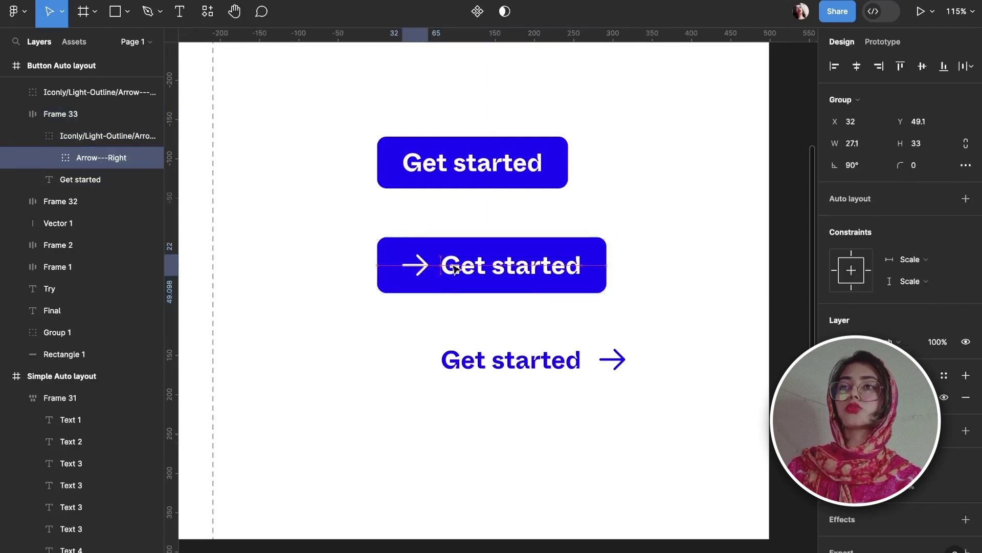
click(498, 266)
key(Left)
click(653, 331)
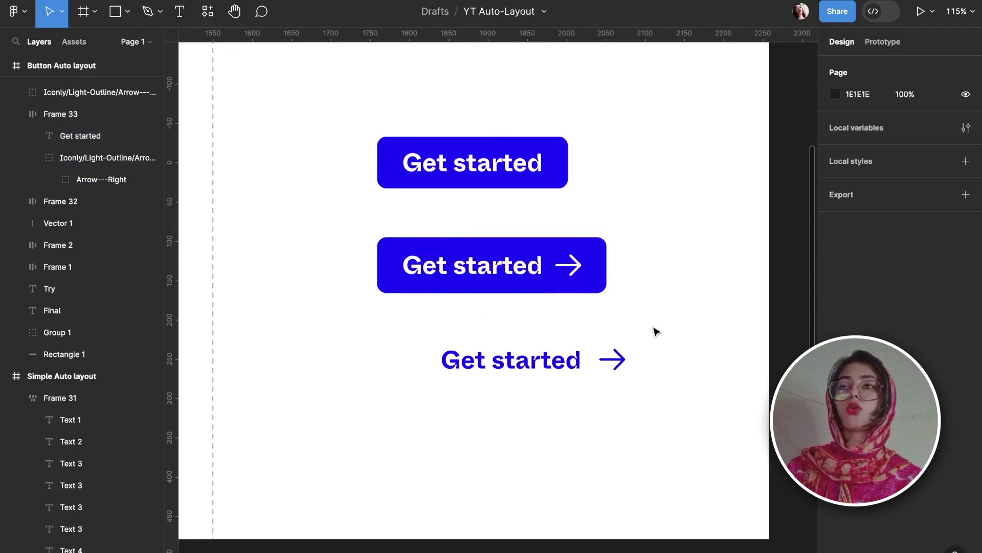
Step: Draw a rectangle about 417 × 176 in the Advanced Settings Try area and fill it with the Final example's dark colour
scroll(653, 331, down, 5)
scroll(654, 331, down, 2)
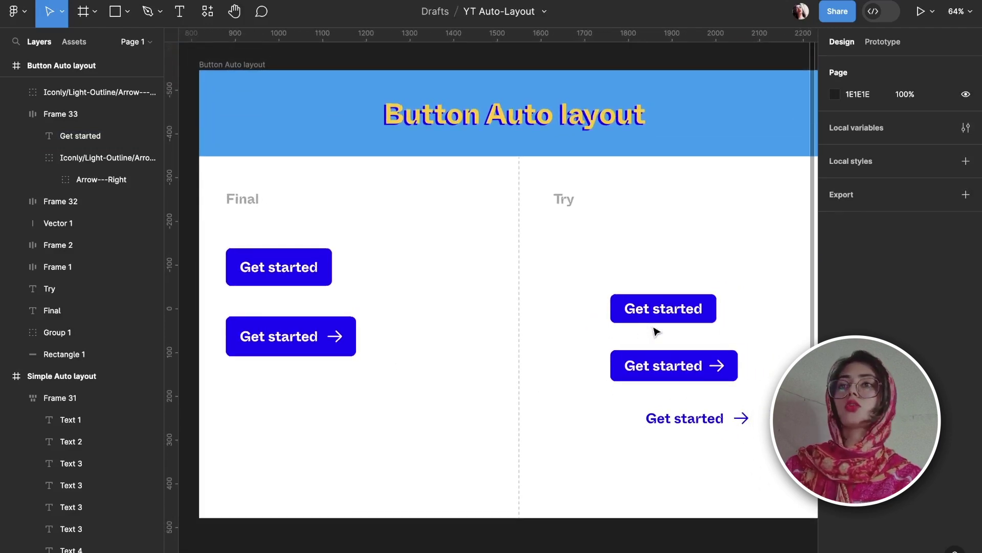
scroll(655, 331, right, 10)
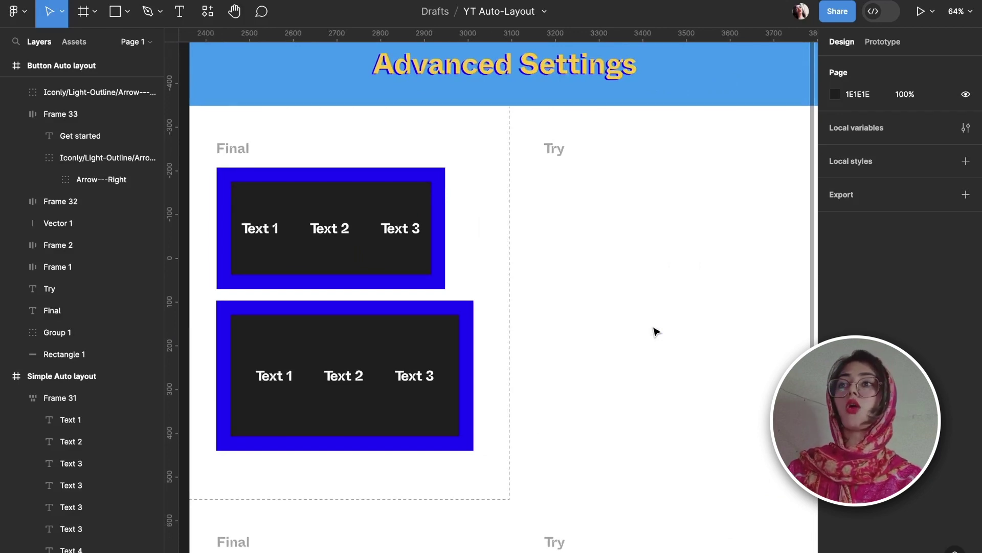
scroll(655, 331, up, 1)
scroll(655, 331, left, 1)
key(r)
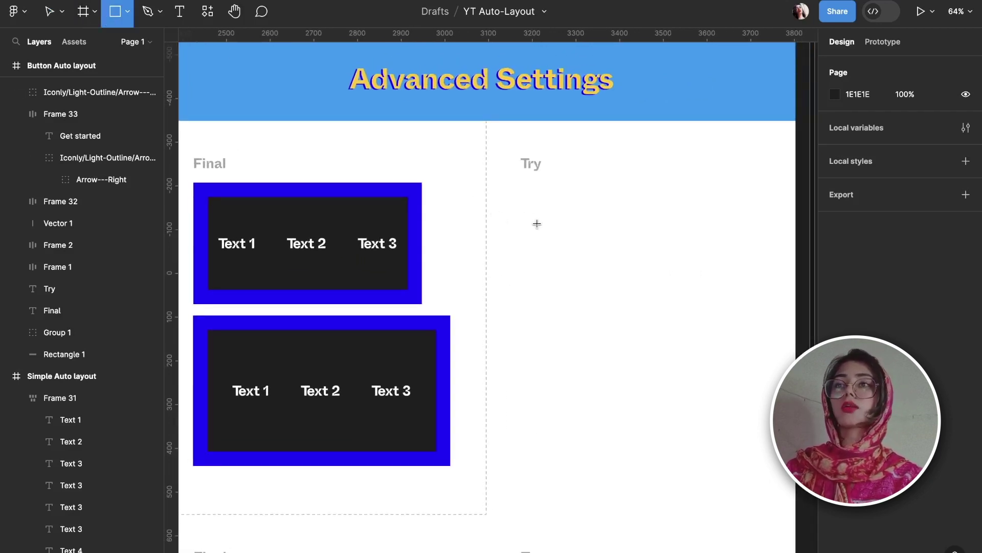
drag(528, 212, 710, 289)
key(i)
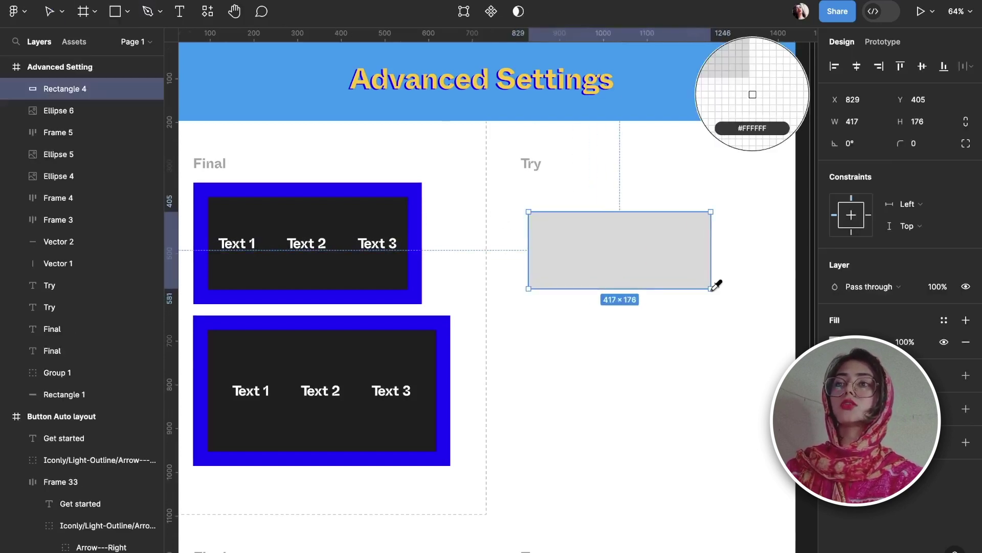
click(392, 268)
Step: Copy the Text 1, Text 2 and Text 3 labels from the upper Final example onto the dark rectangle in the Try area
scroll(527, 192, down, 1)
scroll(527, 192, right, 1)
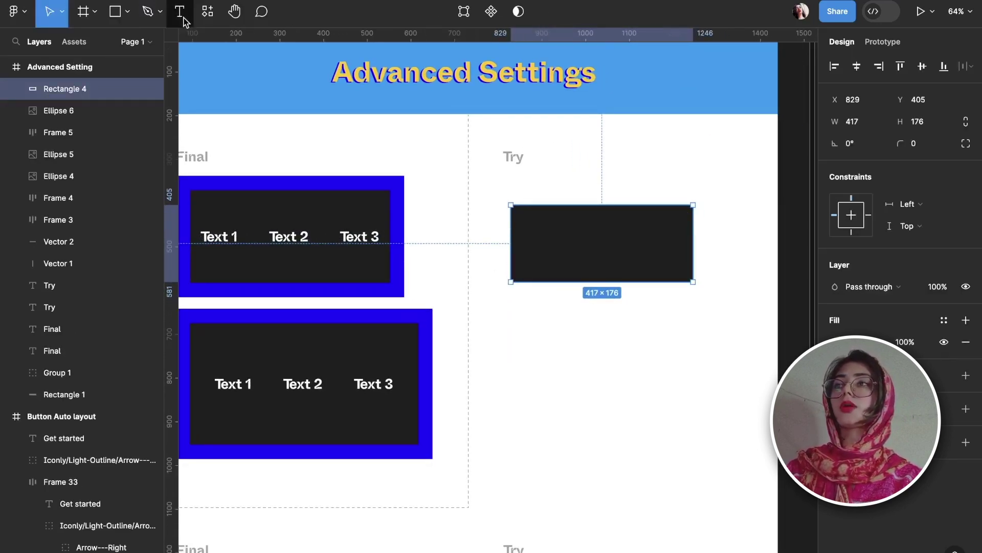
click(216, 235)
click(218, 236)
shift+click(285, 239)
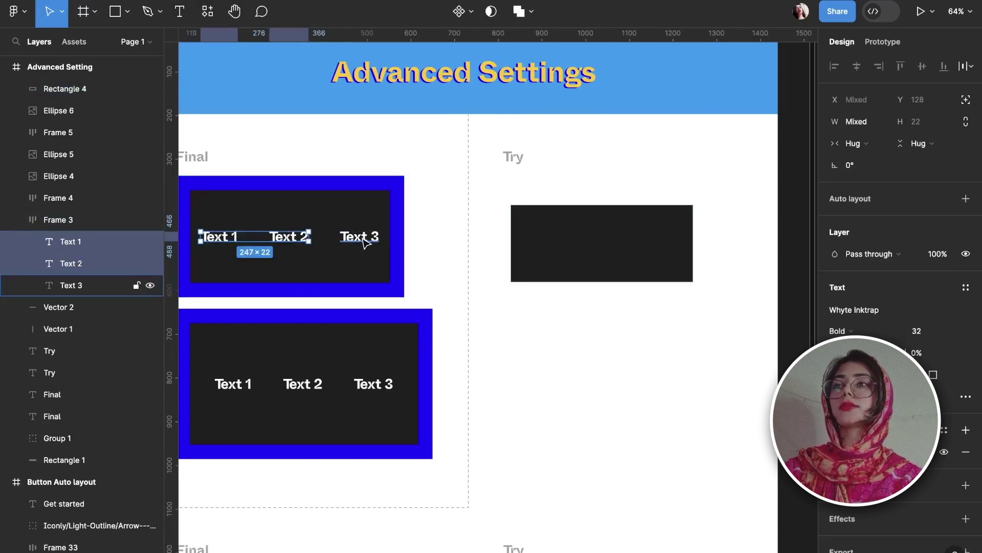
shift+click(363, 237)
drag(288, 238, 593, 243)
drag(348, 246, 662, 245)
click(664, 252)
Step: Arrange the copied Text 1 and Text 2 labels on the dark rectangle and widen the rectangle to about 540
click(669, 246)
click(602, 253)
drag(603, 254, 617, 256)
click(687, 252)
drag(687, 252, 616, 254)
click(675, 255)
drag(697, 248, 750, 247)
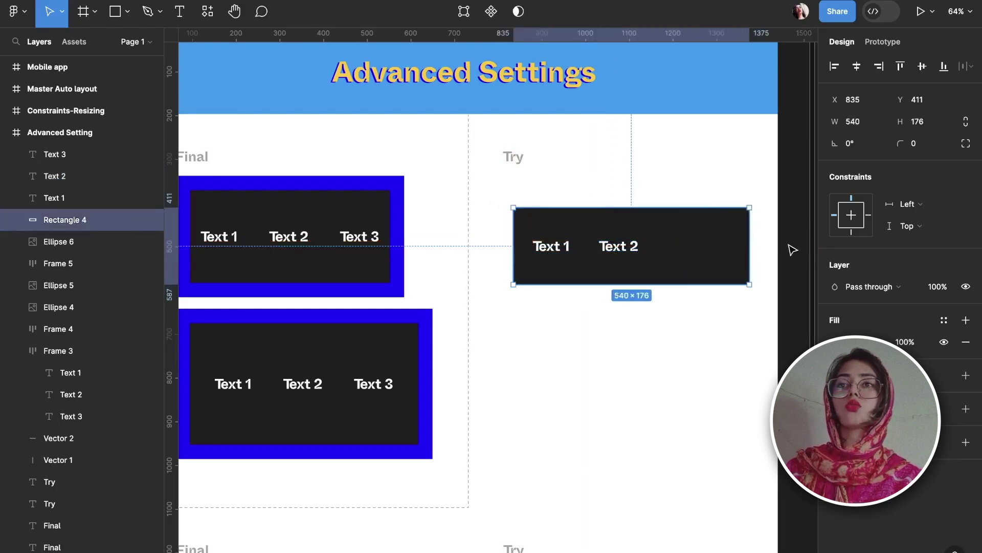
Step: Duplicate the Text 2 label on the dark rectangle to about X 1209 and change the copy's text to Text 3
click(614, 250)
drag(636, 251, 714, 251)
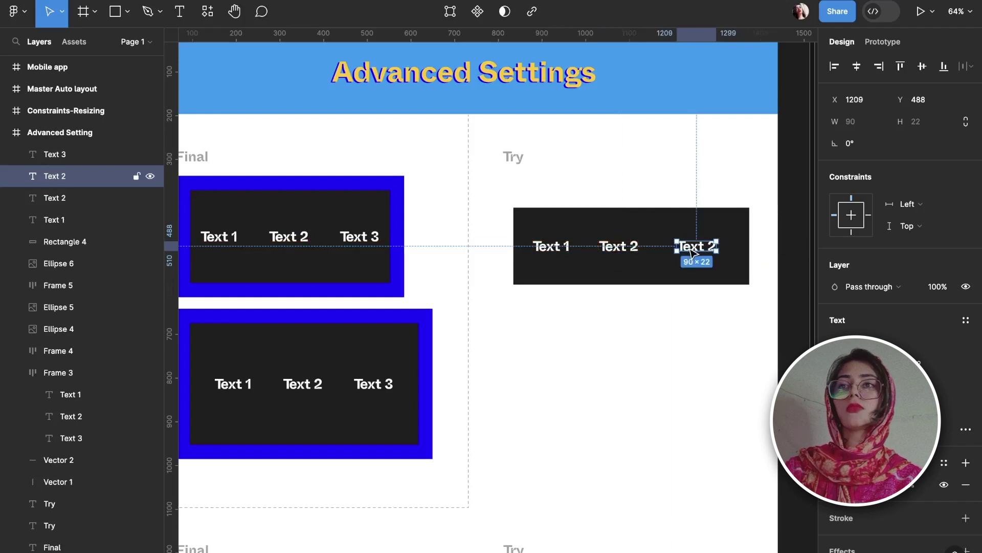
double_click(710, 248)
text(Text 3)
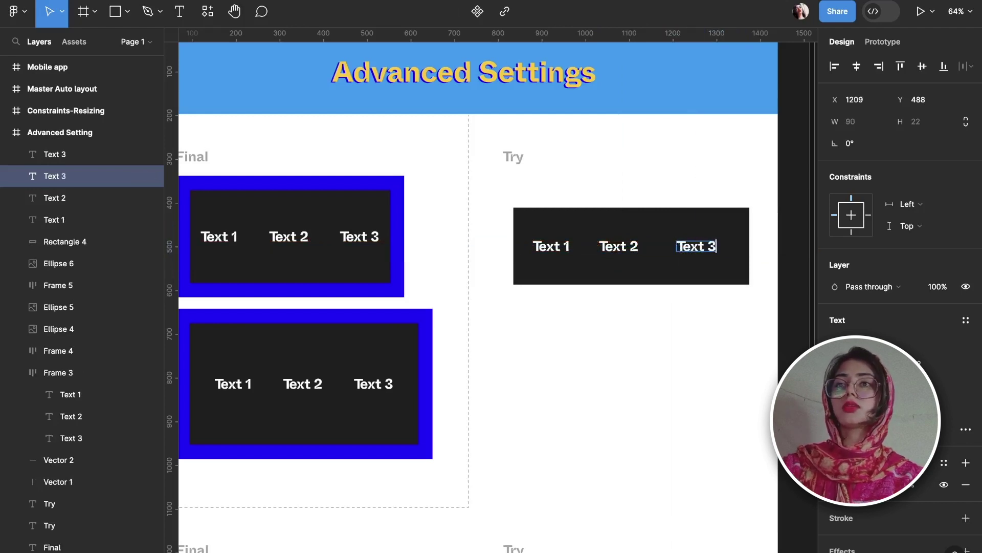
key(Escape)
Step: Try to tidy up the three labels together with the dark rectangle, and undo it
shift+click(634, 250)
shift+click(554, 251)
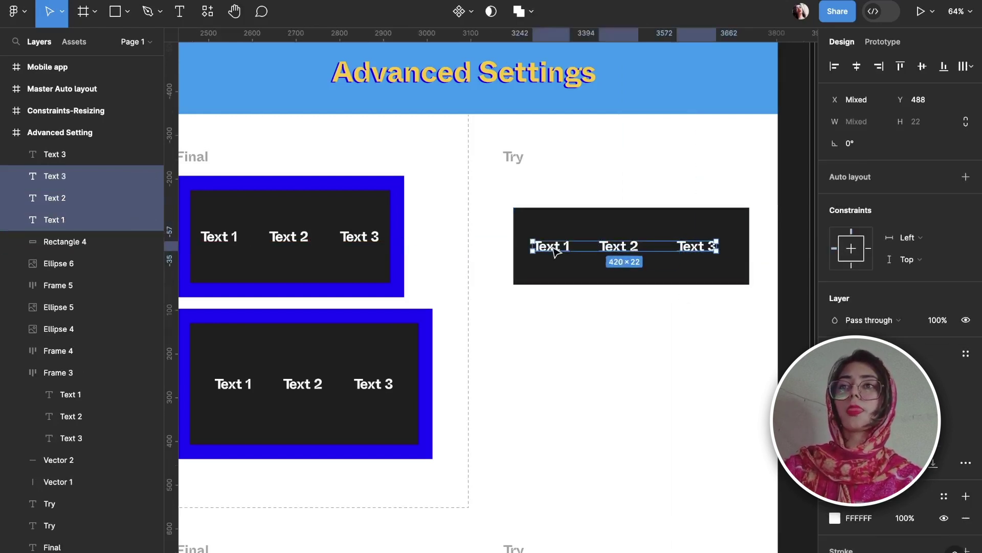
shift+click(743, 272)
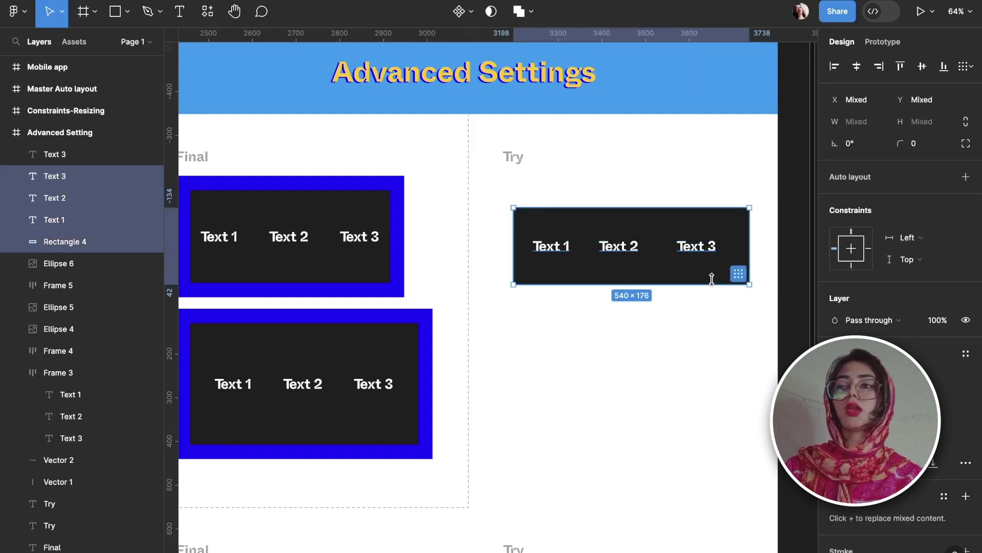
click(739, 274)
key(ctrl+z)
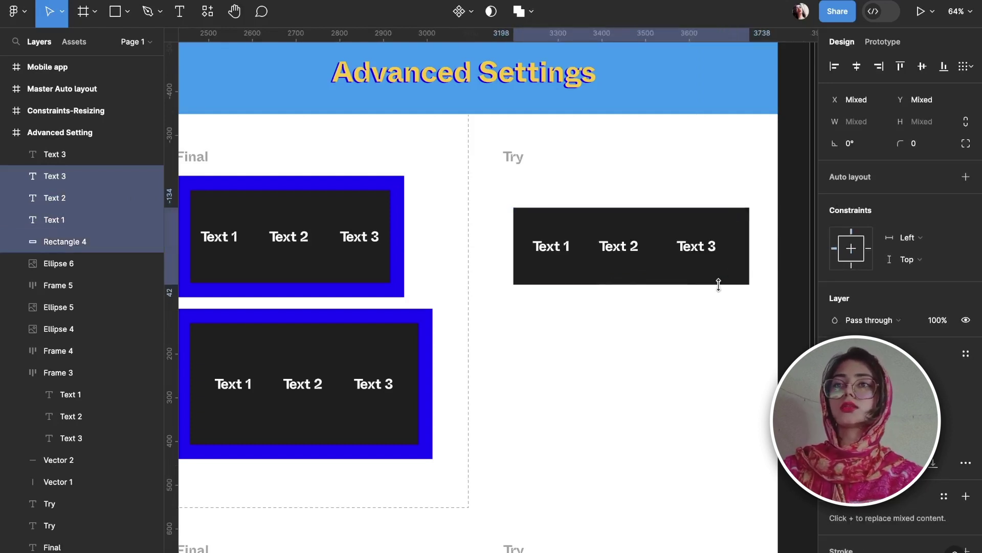
Step: Shift the Text 1, Text 2 and Text 3 labels together slightly to the right within the dark rectangle
click(698, 259)
click(619, 249)
click(551, 250)
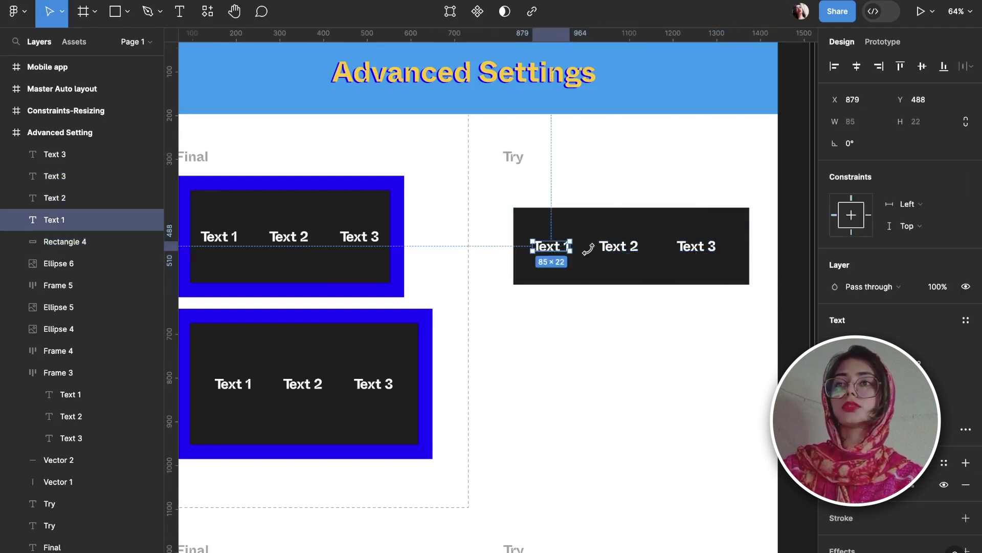
shift+click(620, 249)
shift+click(693, 254)
drag(630, 254, 646, 252)
Step: Turn the dark rectangle and its three labels into one horizontal auto layout frame, and return to the Move tool
shift+click(676, 274)
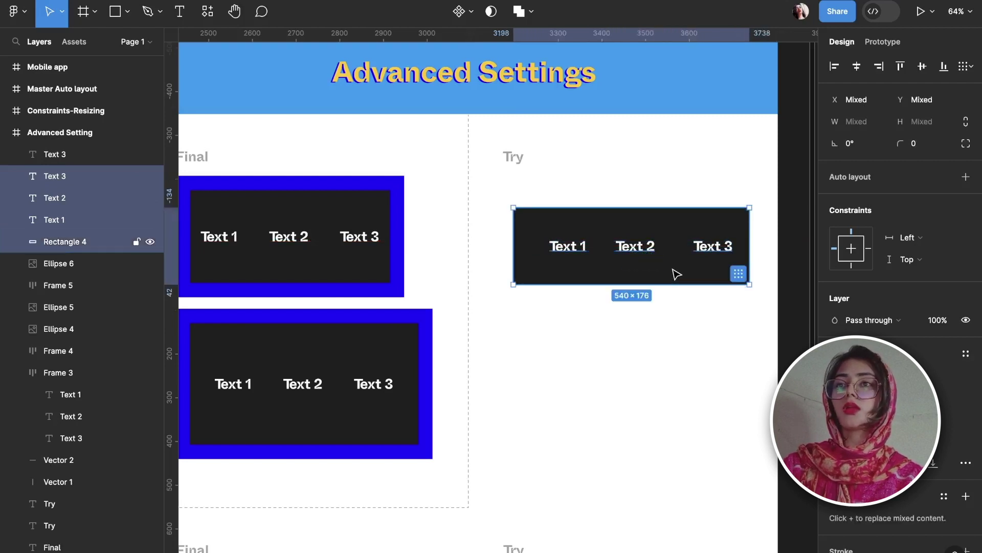
key(f)
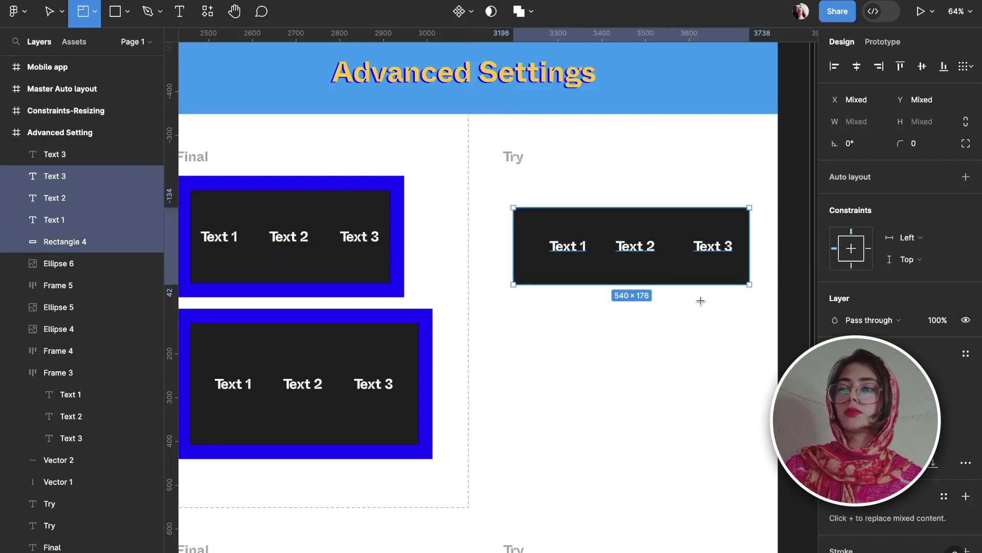
key(shift+a)
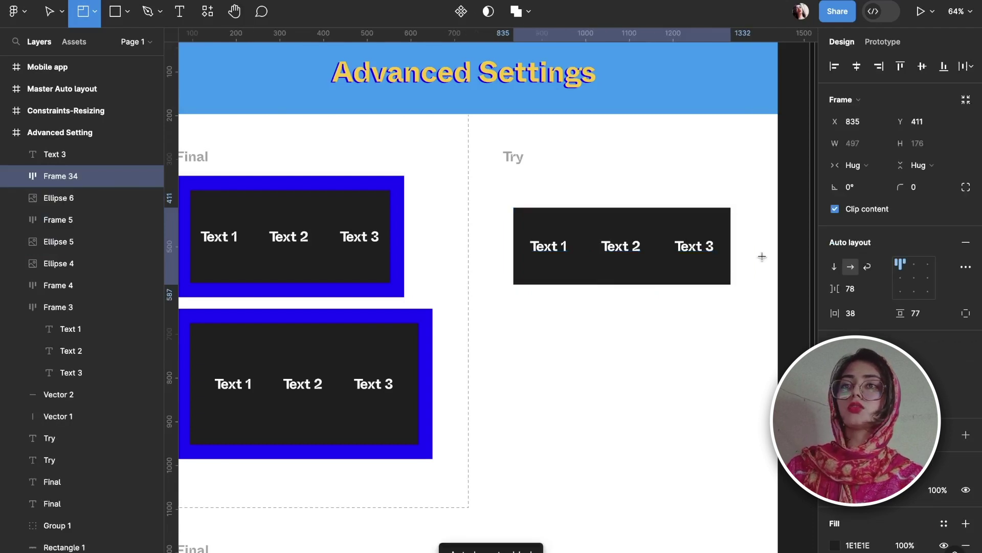
scroll(604, 271, right, 2)
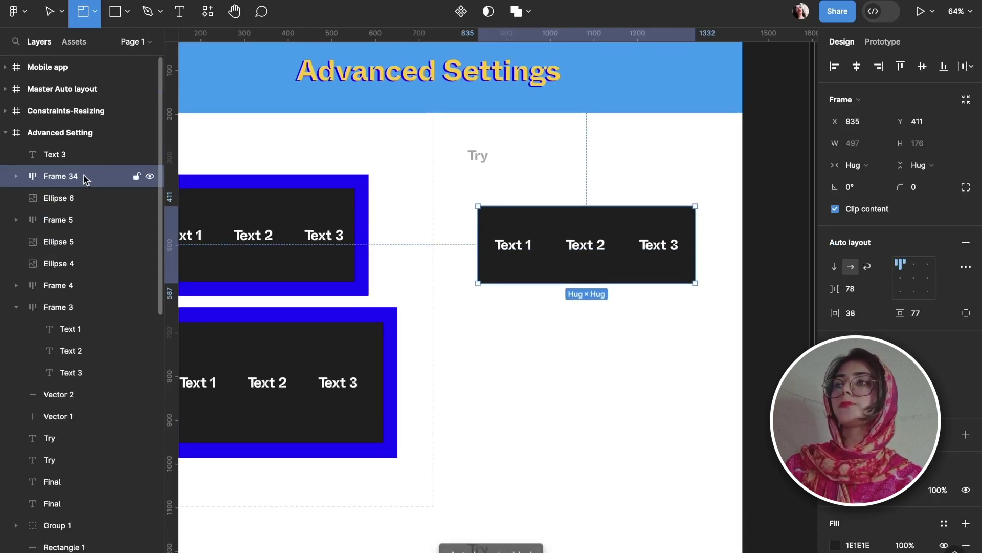
click(78, 152)
click(76, 134)
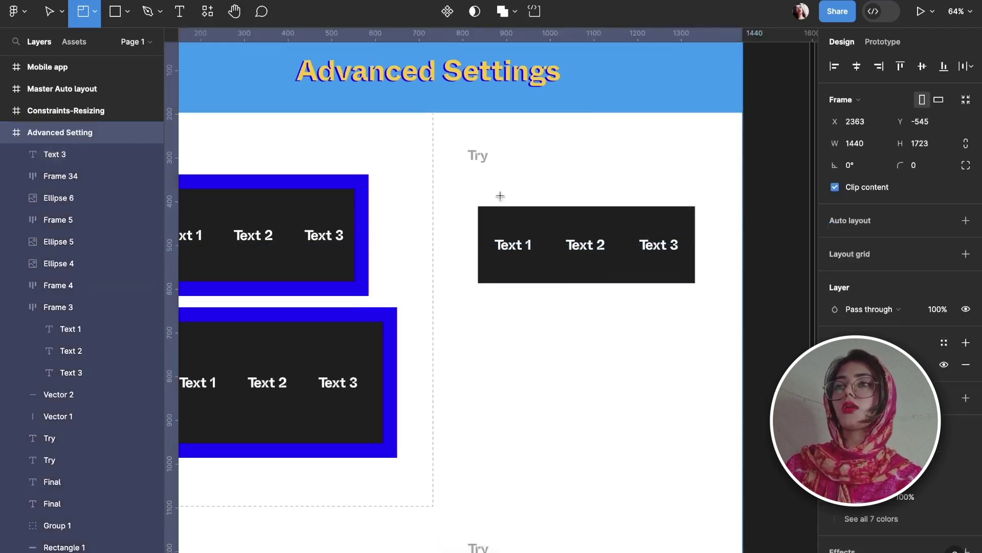
click(49, 11)
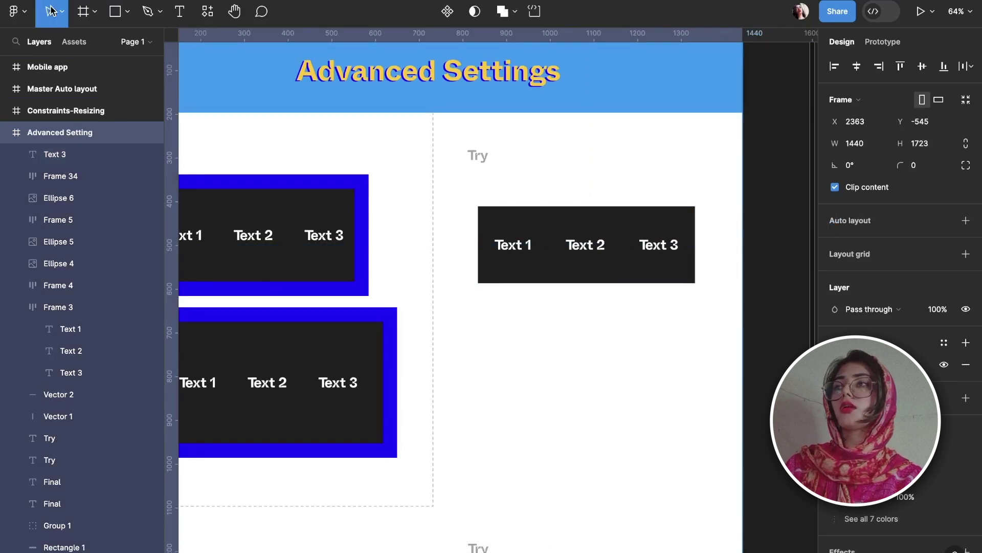
Step: Give the new auto layout frame a blue 2400FF stroke and thicken it into a wide border
click(665, 248)
scroll(895, 230, down, 3)
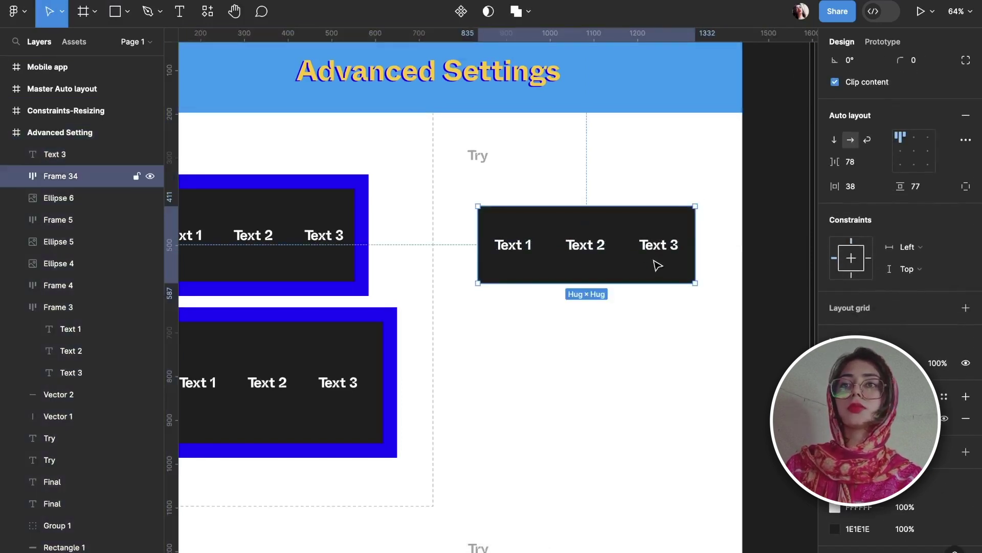
click(630, 225)
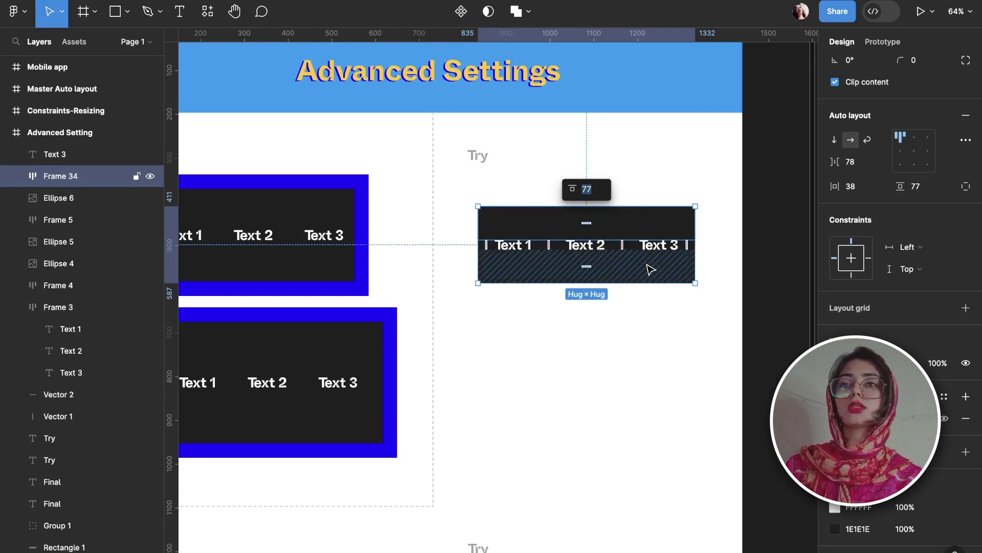
key(Escape)
click(835, 473)
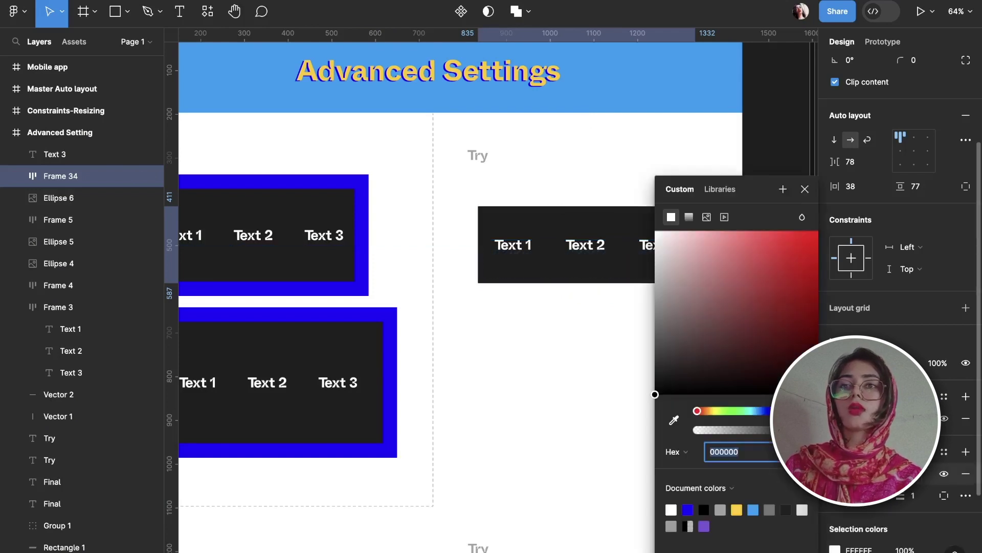
click(688, 509)
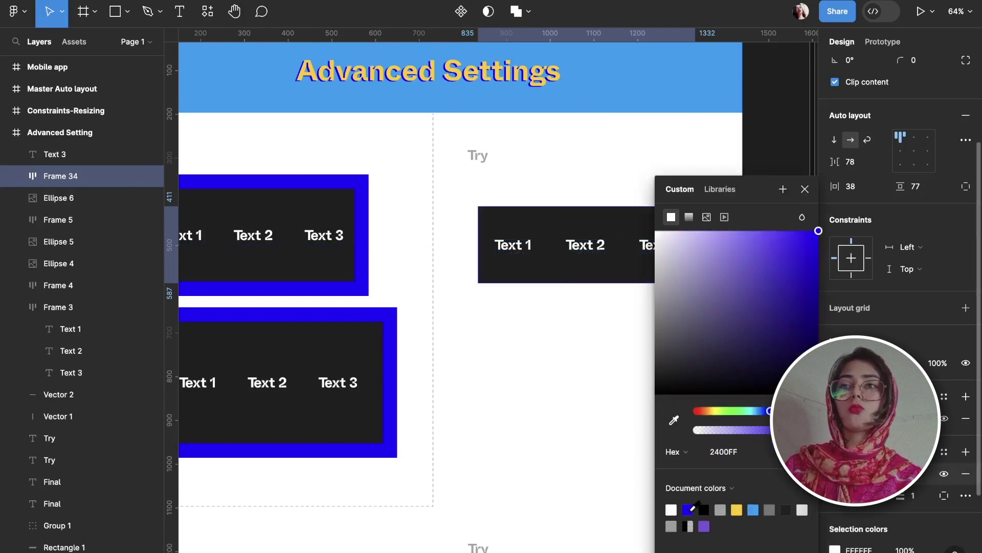
click(915, 496)
text(2)
key(Return)
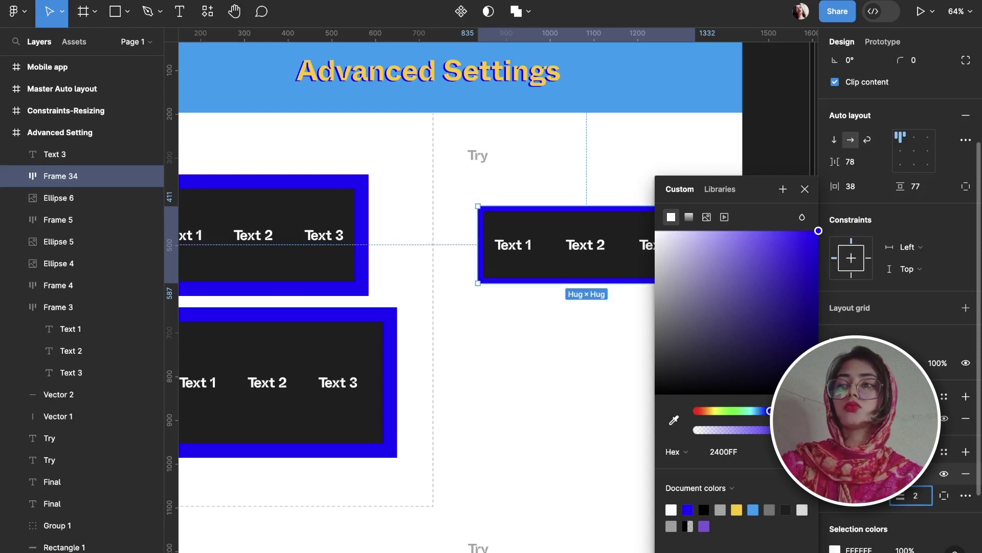
Step: Set Strokes to Included in the blue-bordered frame's advanced auto layout settings
click(547, 449)
scroll(548, 449, right, 2)
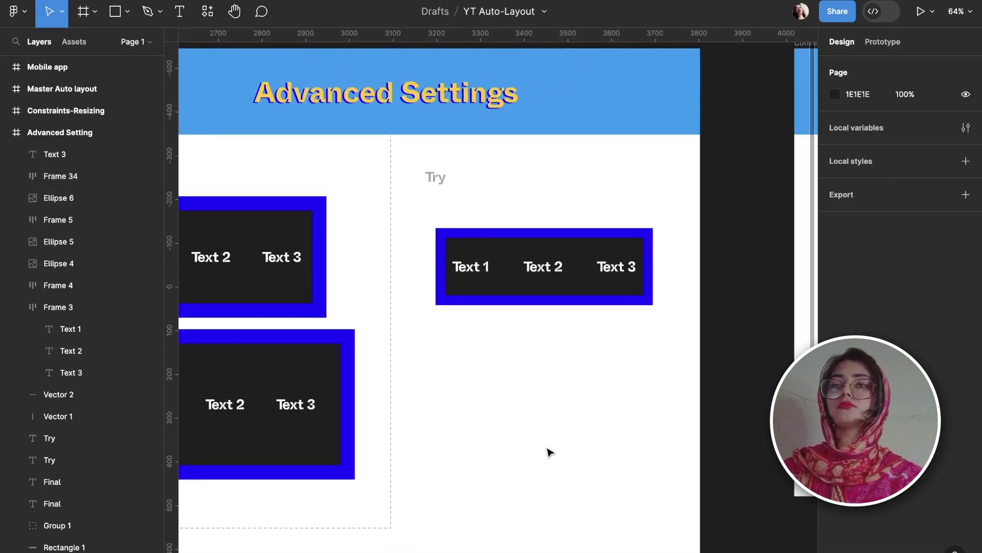
scroll(549, 451, up, 4)
scroll(556, 378, right, 1)
click(561, 309)
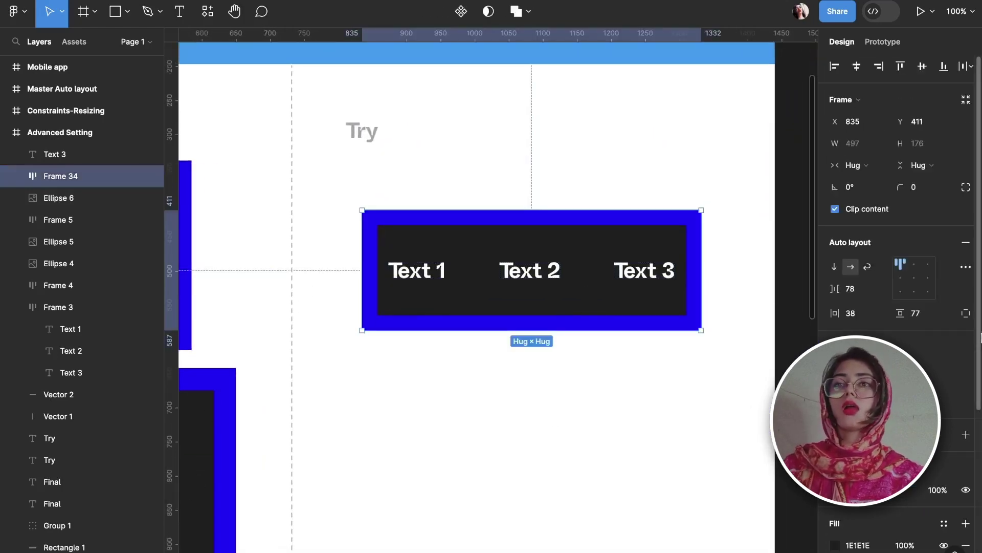
click(966, 269)
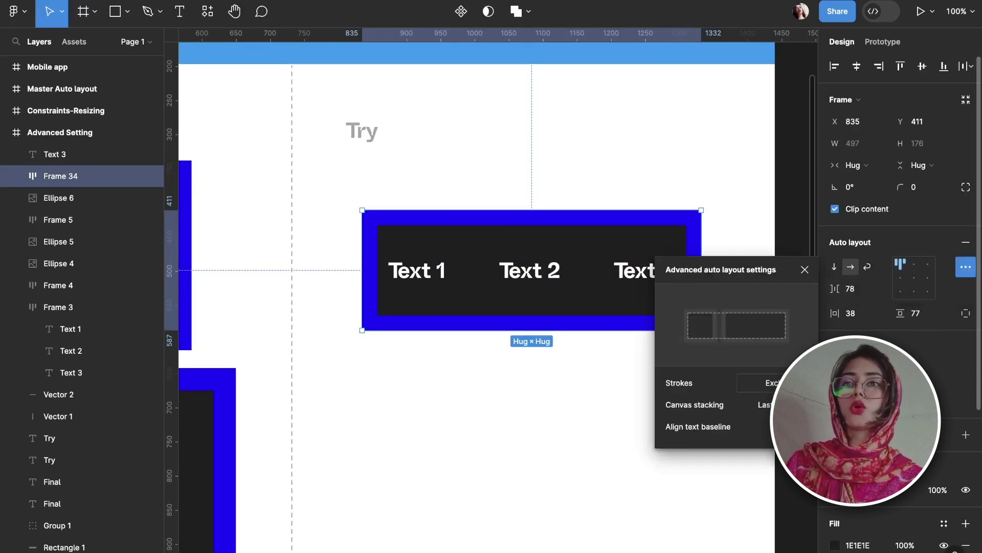
click(762, 382)
click(757, 364)
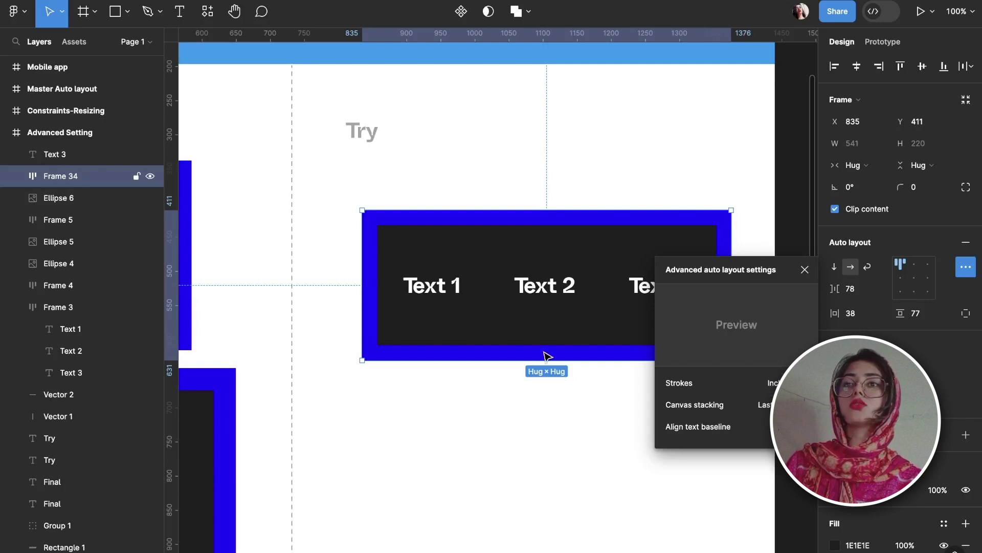
click(592, 390)
Step: Measure the spacing between the Text 3 label and the edges of the blue-bordered frame with strokes included
click(631, 329)
scroll(633, 328, right, 1)
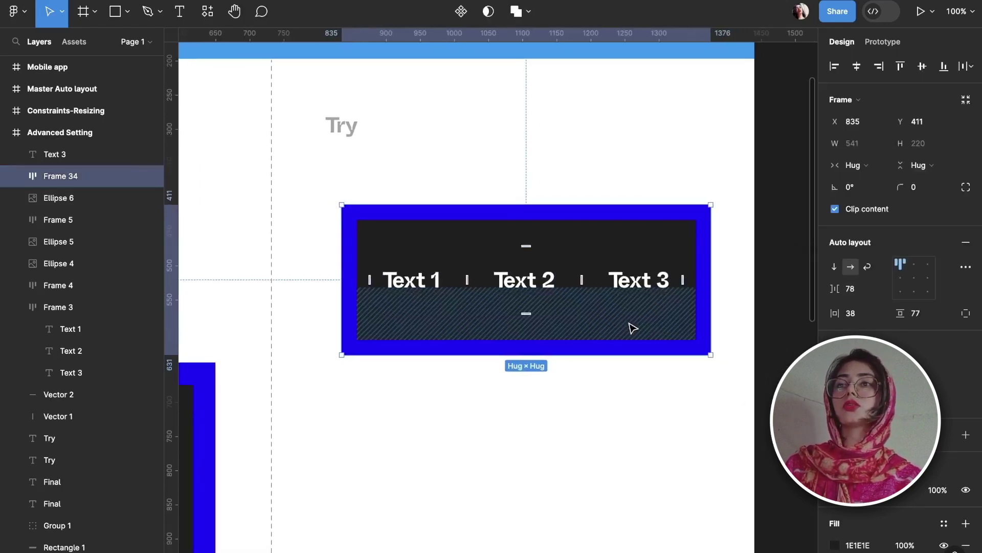
click(630, 287)
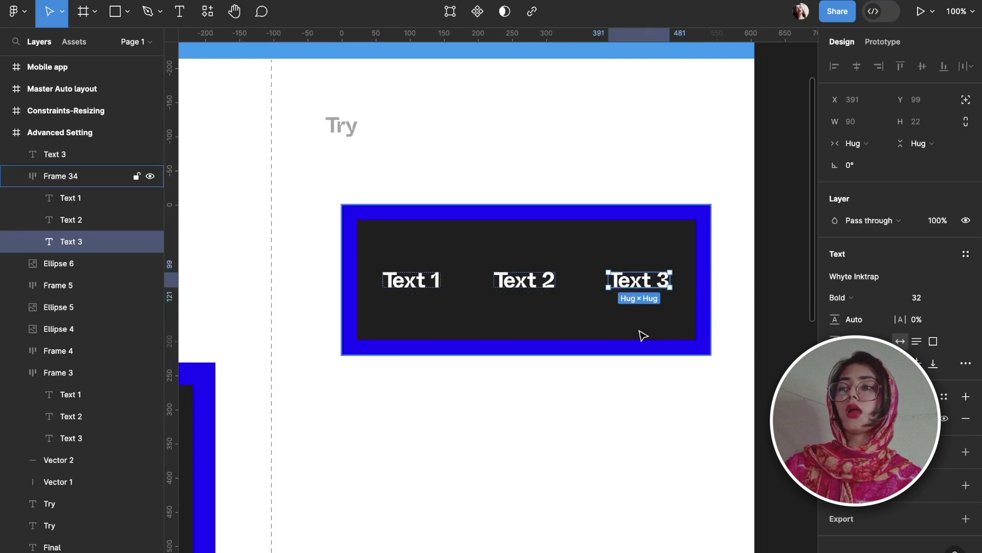
key(alt)
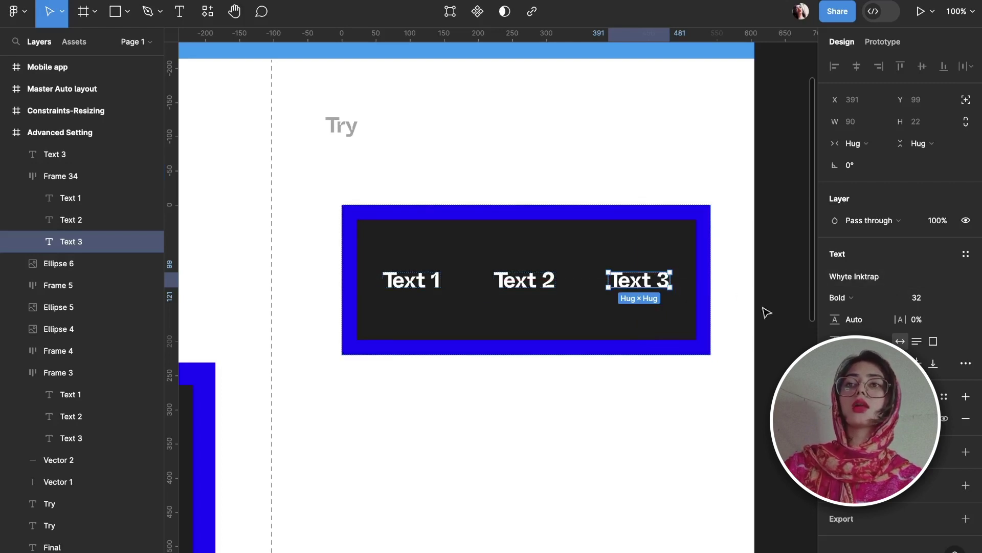
click(966, 363)
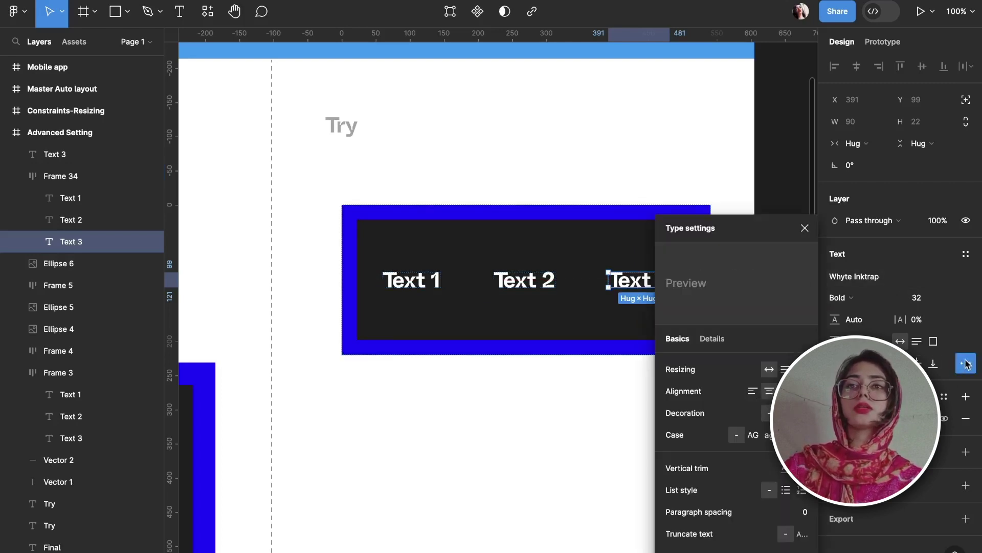
click(895, 307)
click(562, 361)
click(575, 343)
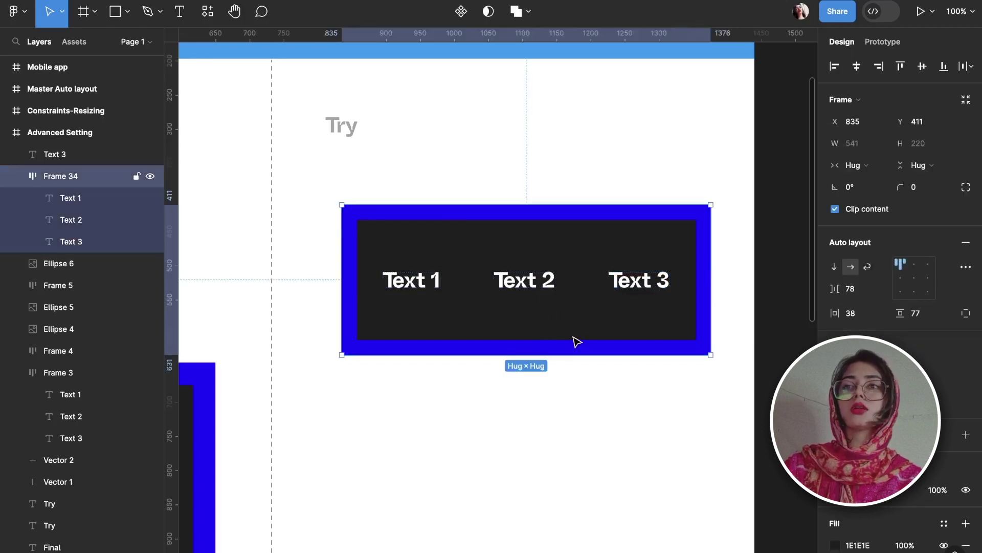
click(965, 267)
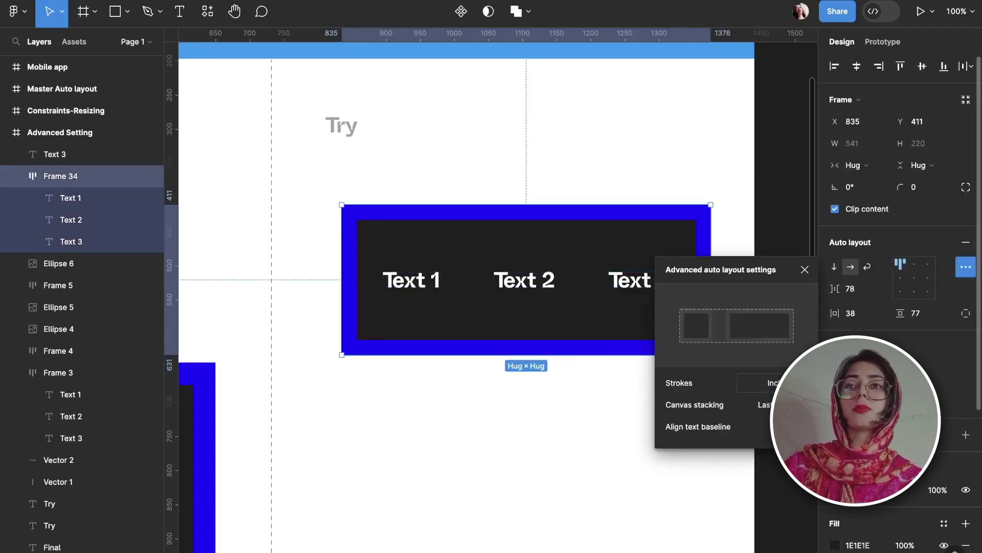
click(563, 371)
click(609, 323)
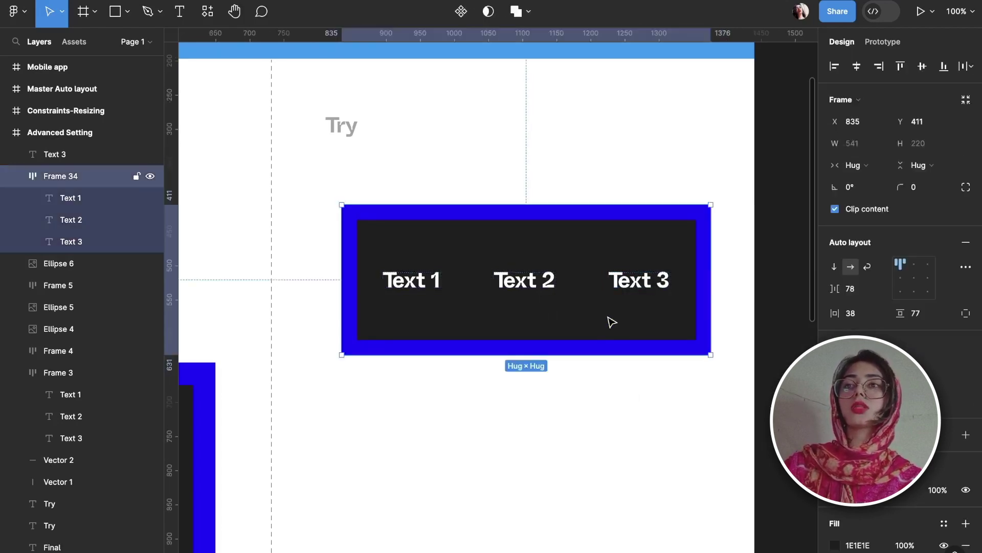
Step: Check the distance from Text 3 to the frame edges again while strokes are included, and clear the selection
click(637, 285)
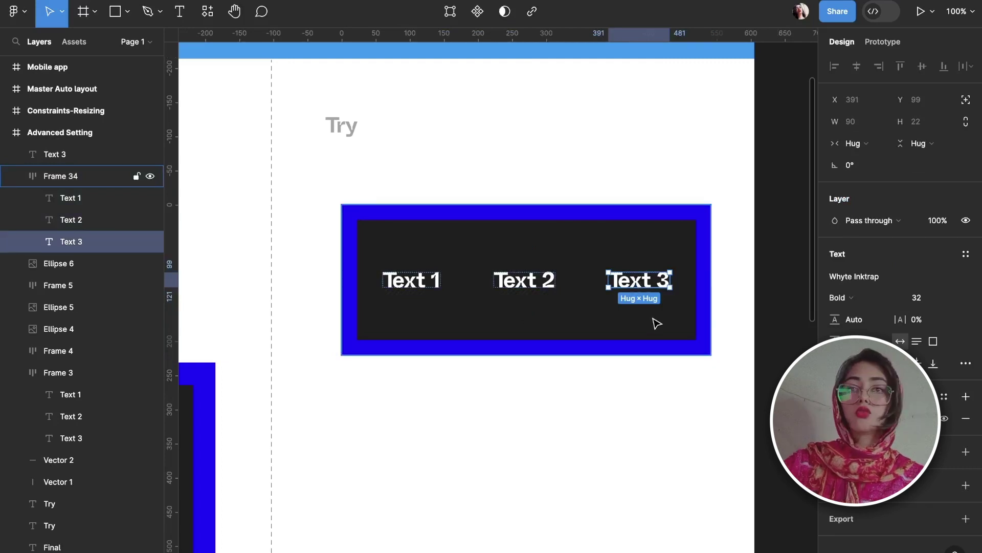
key(alt)
click(658, 430)
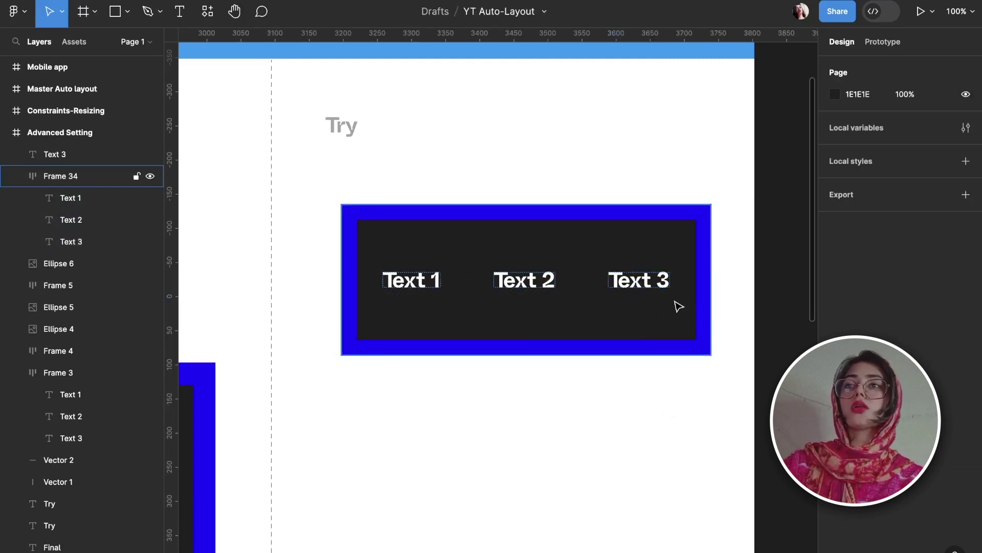
Step: Set Strokes to Excluded in the blue-bordered frame's advanced auto layout settings and close the settings
click(680, 305)
click(965, 270)
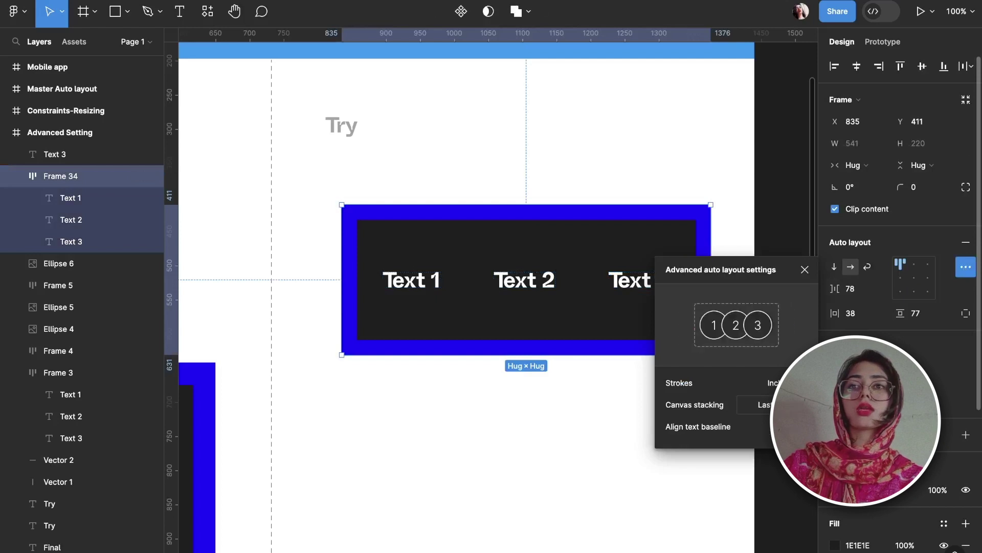
click(783, 383)
click(764, 399)
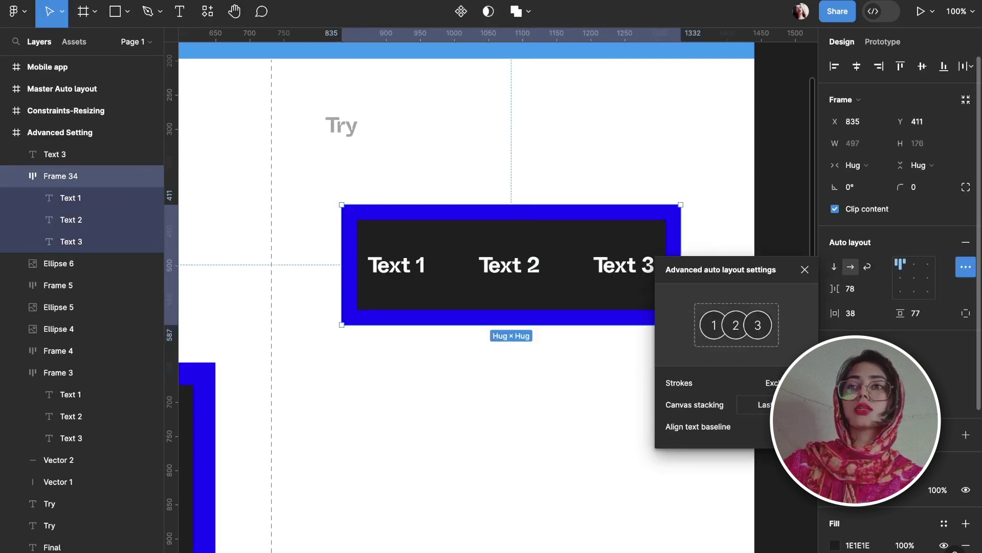
click(616, 379)
Step: Measure the spacing between Text 3 and the blue-bordered frame's edges with strokes excluded
click(616, 302)
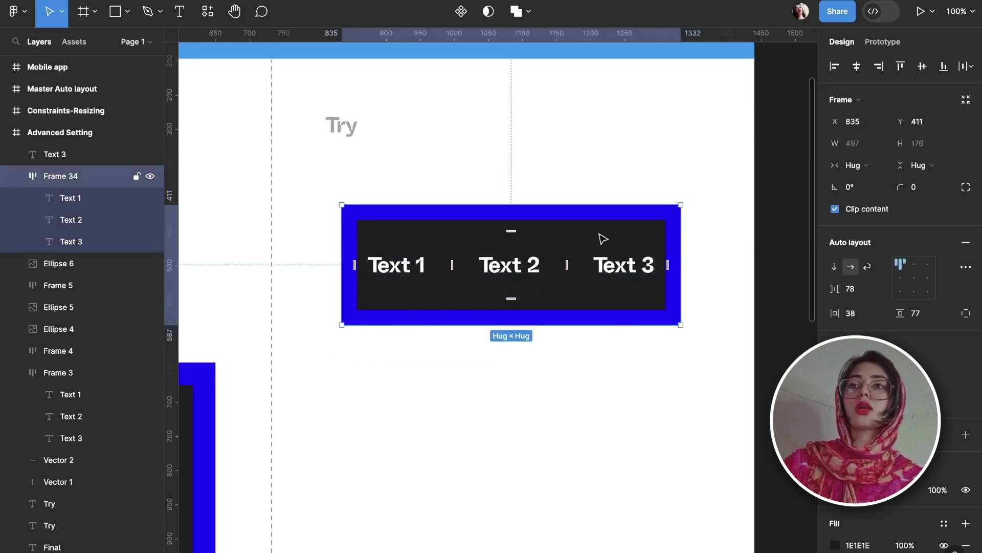
double_click(613, 275)
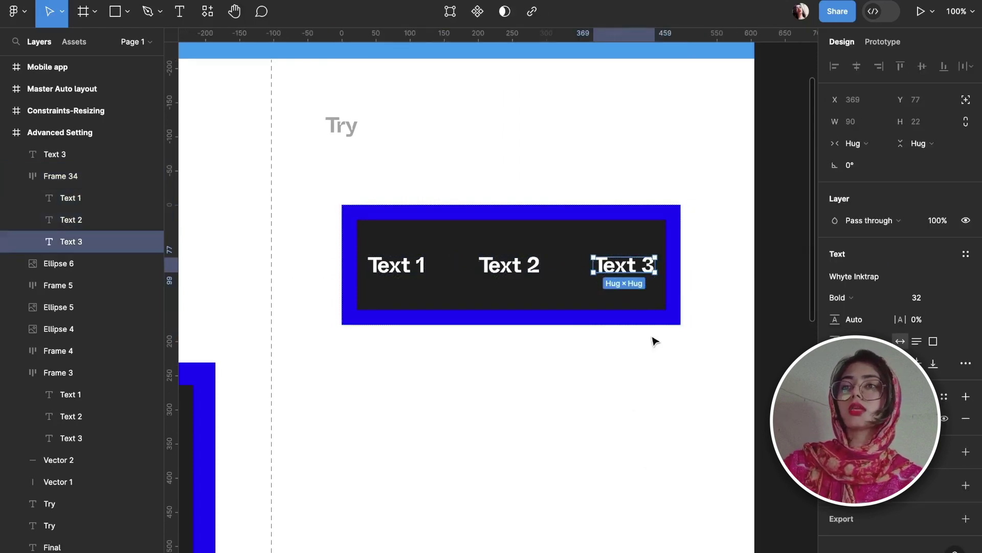
key(alt)
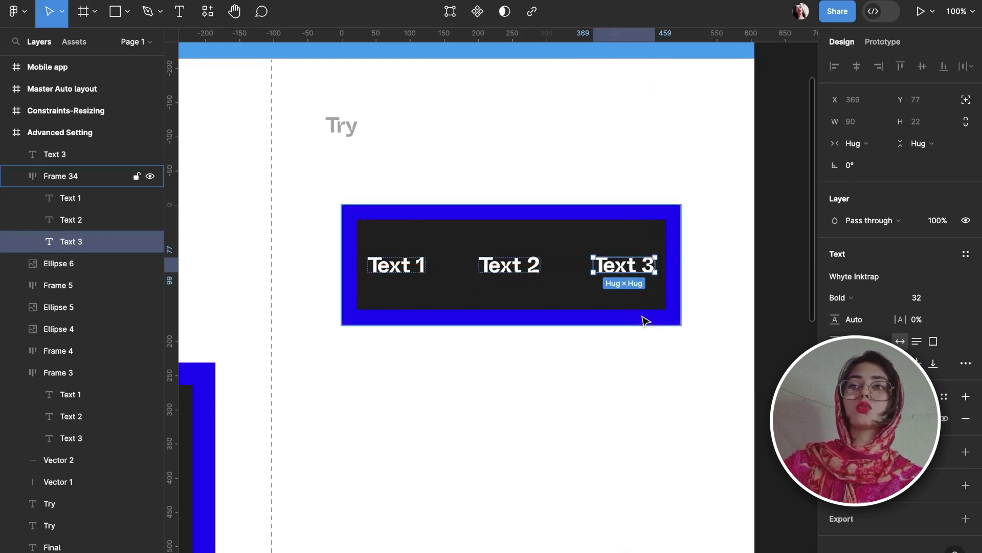
scroll(646, 321, down, 3)
click(657, 341)
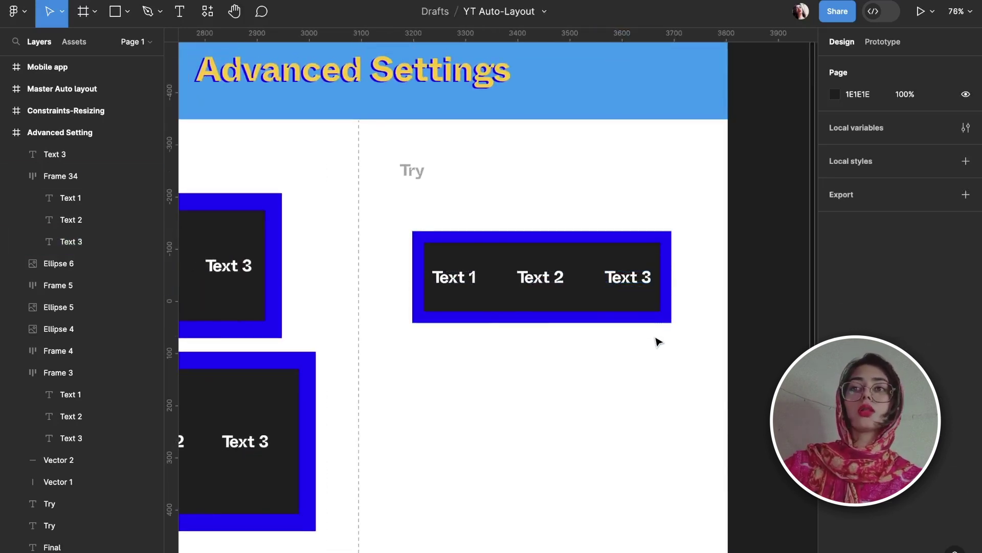
Step: Move the third avatar circle in the lower Try area up, roughly level with the other two avatars
scroll(658, 341, down, 5)
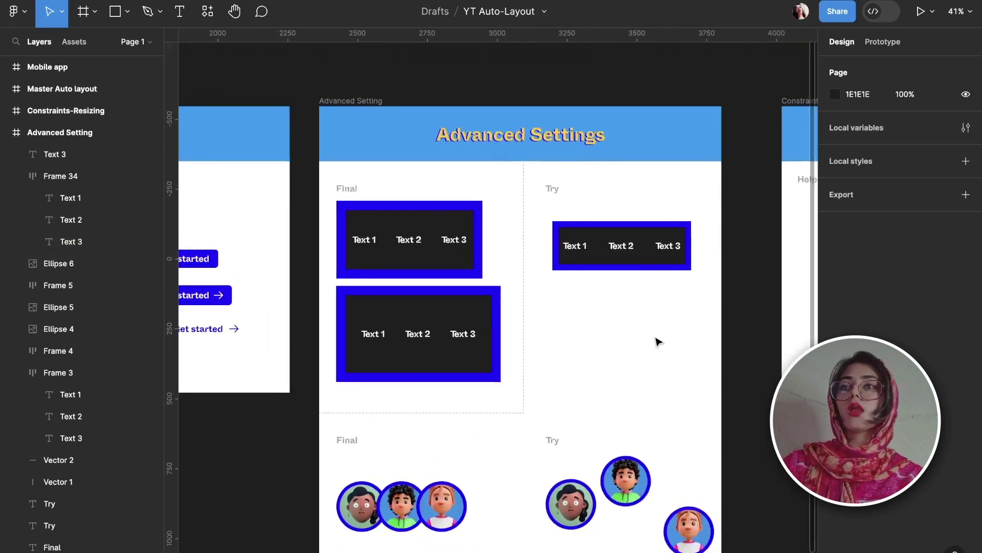
scroll(659, 341, down, 3)
scroll(659, 341, up, 2)
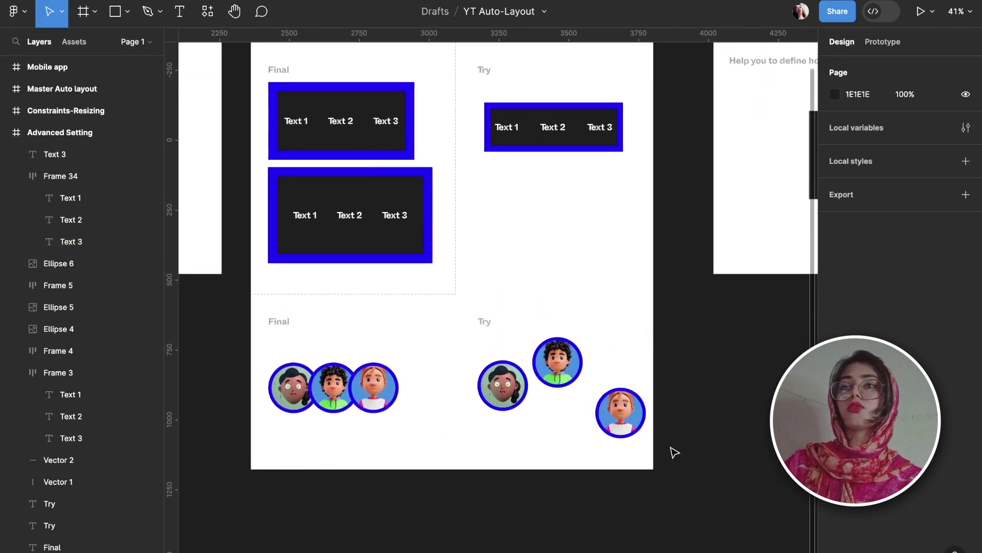
drag(675, 453, 503, 363)
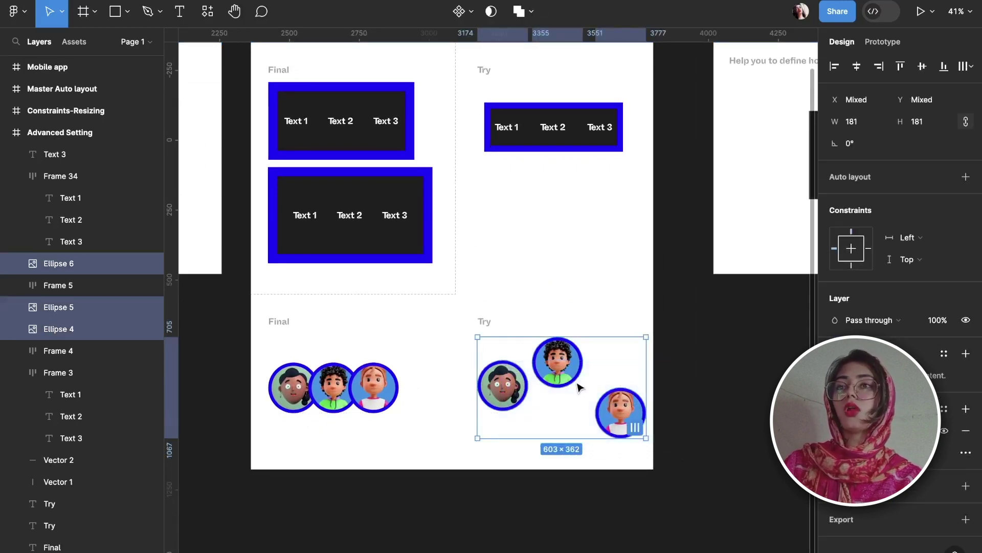
click(621, 421)
drag(620, 420, 622, 377)
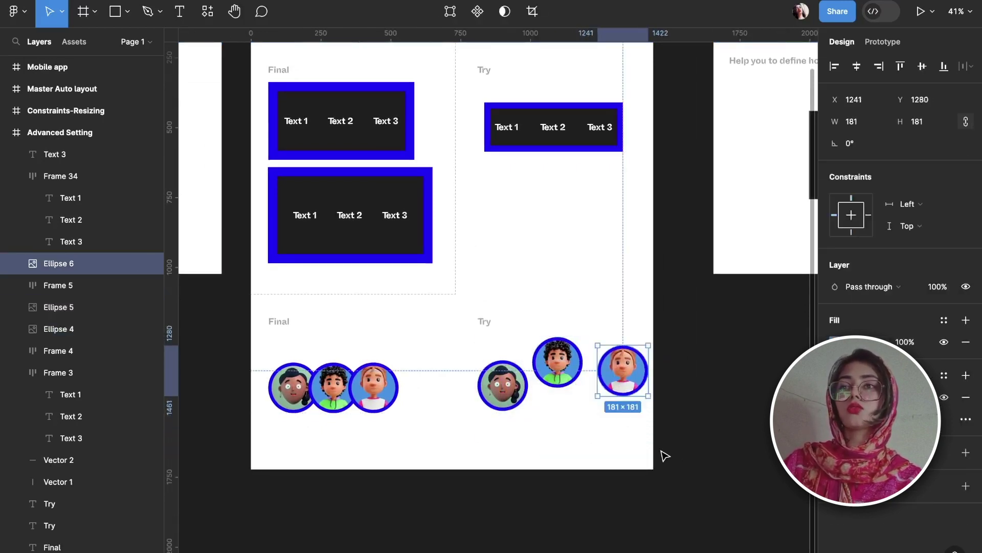
Step: Turn the three Try avatars into one horizontal auto layout frame and reduce their spacing until the circles overlap
drag(660, 451, 563, 377)
key(shift+a)
click(966, 267)
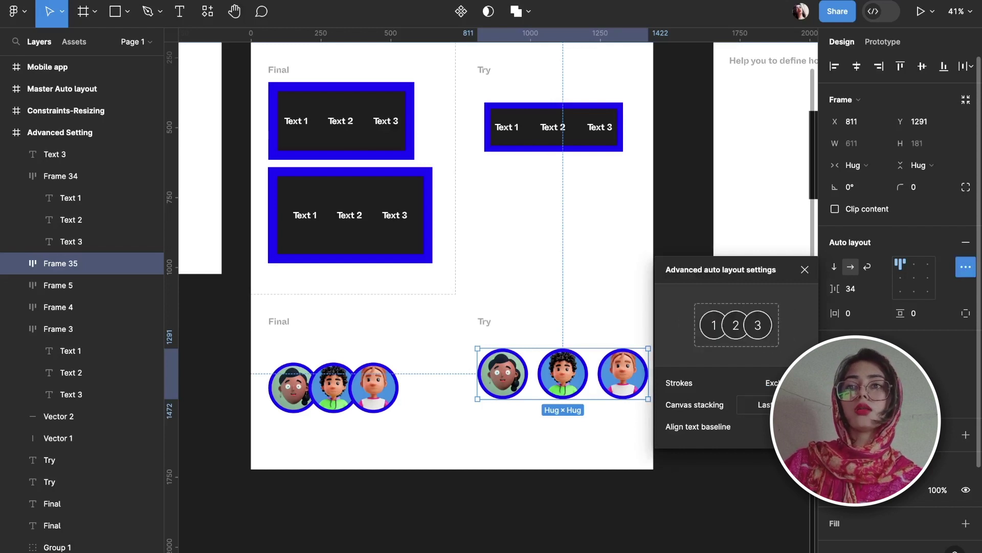
click(760, 404)
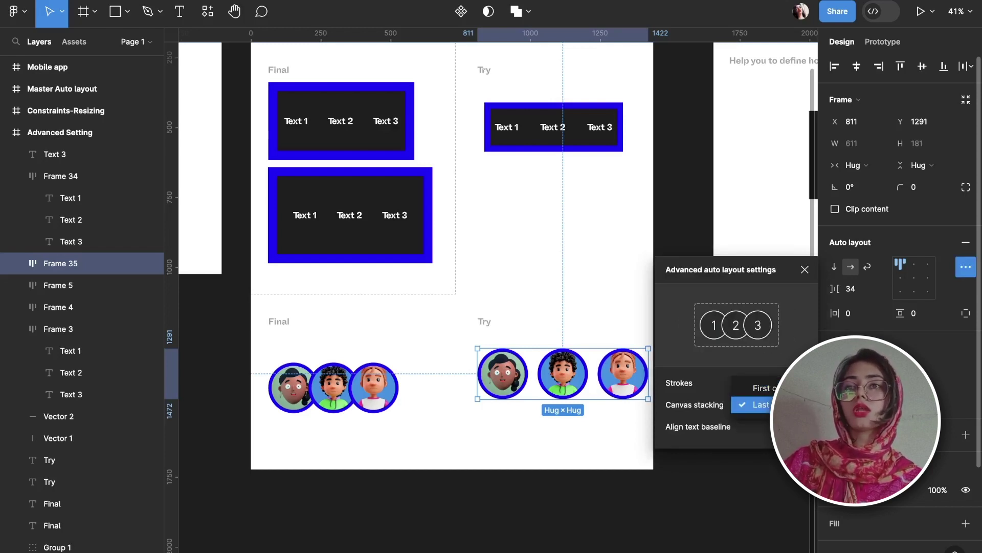
key(Return)
key(shift+0)
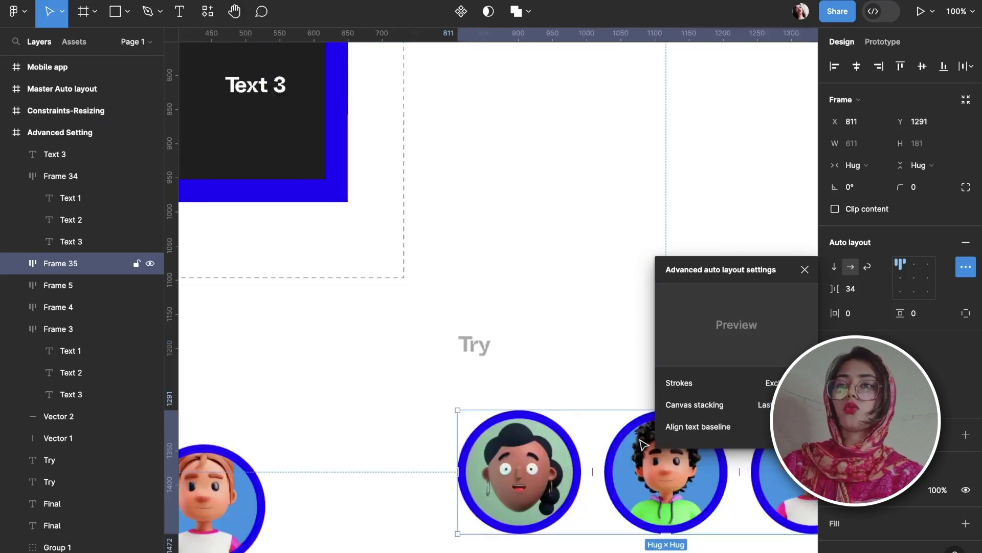
drag(489, 396, 455, 398)
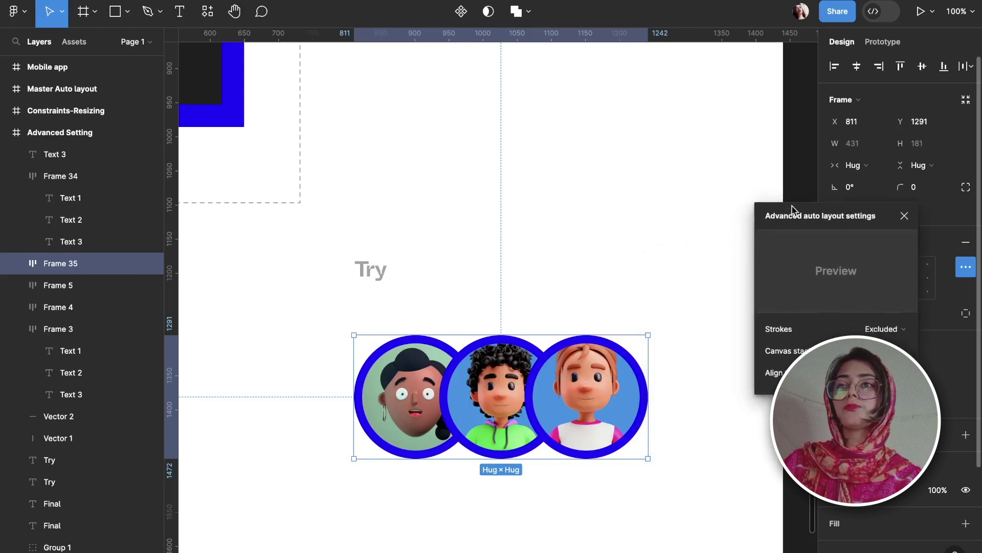
Step: Set the avatar frame's canvas stacking to First on top and close the advanced auto layout settings
drag(692, 266, 795, 206)
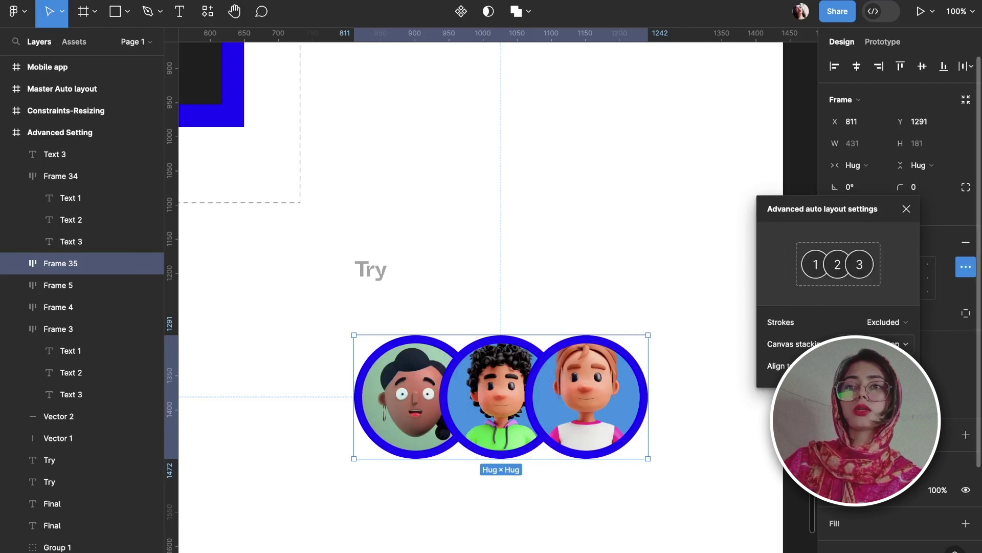
click(899, 344)
click(890, 343)
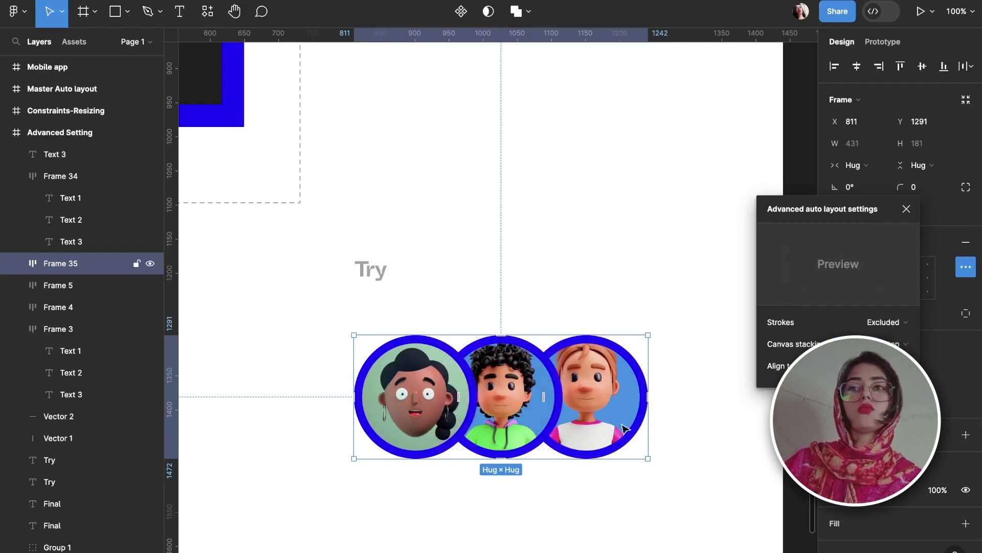
scroll(687, 406, down, 3)
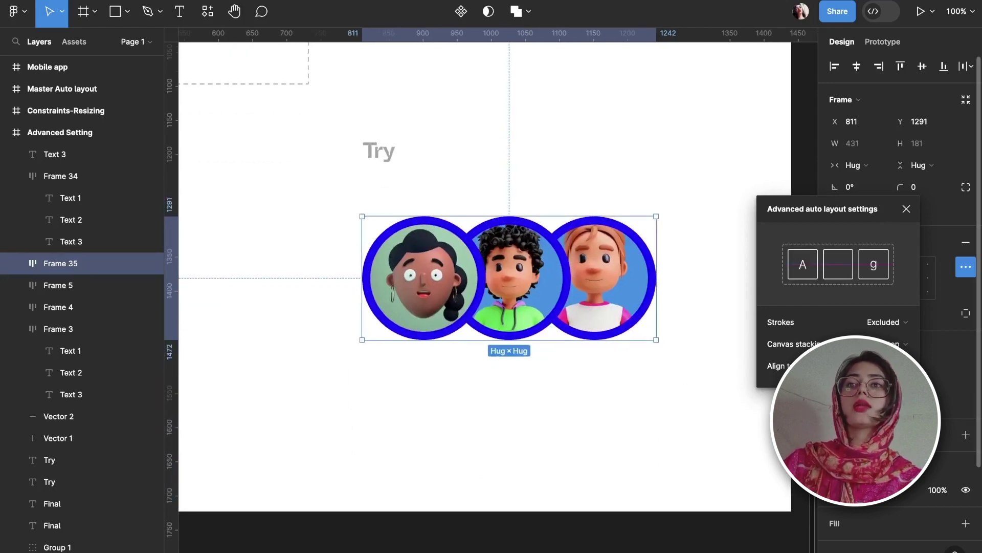
click(511, 399)
Step: Duplicate the Try label above the avatars about 28 px to its right and combine both into one horizontal auto layout frame
click(379, 152)
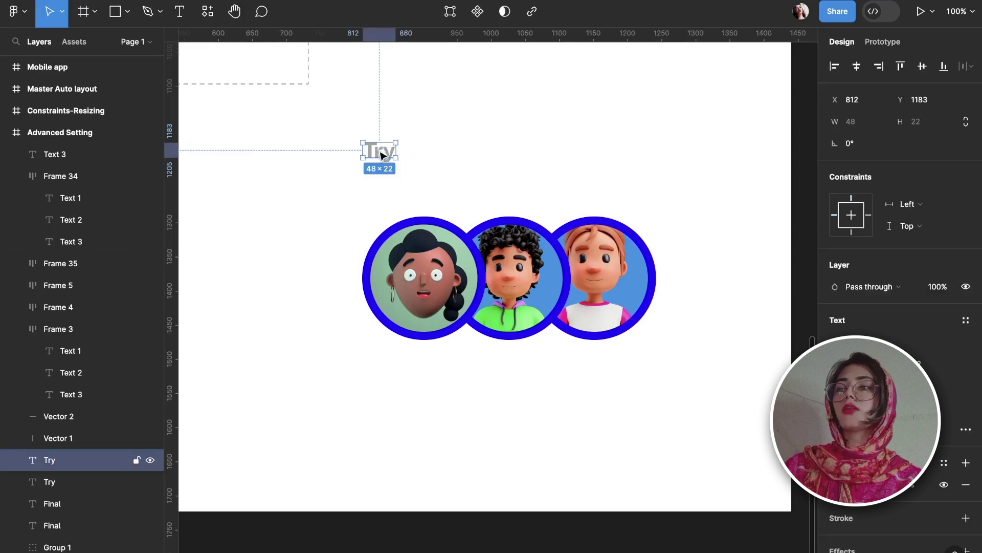
drag(417, 153, 439, 154)
drag(501, 150, 375, 145)
click(964, 483)
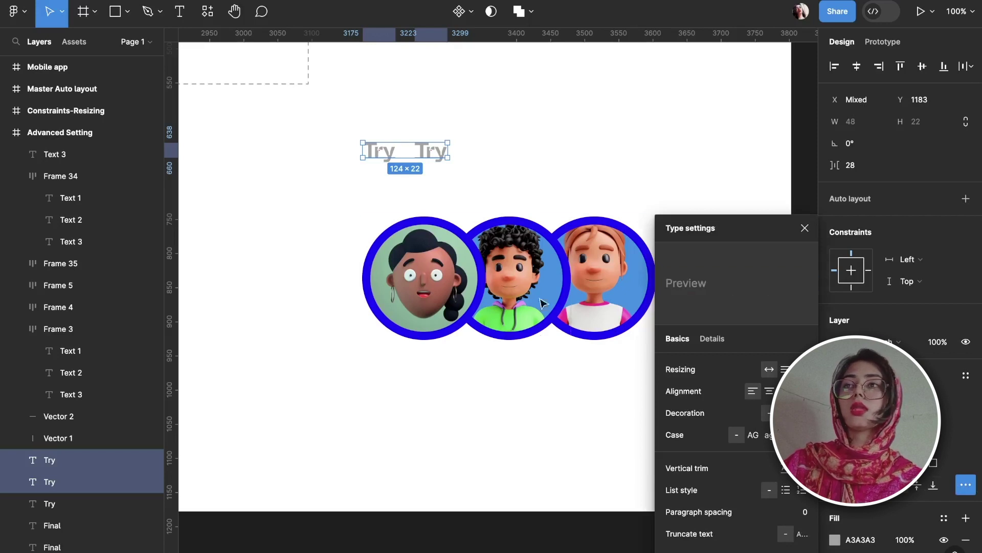
click(443, 155)
drag(474, 155, 358, 150)
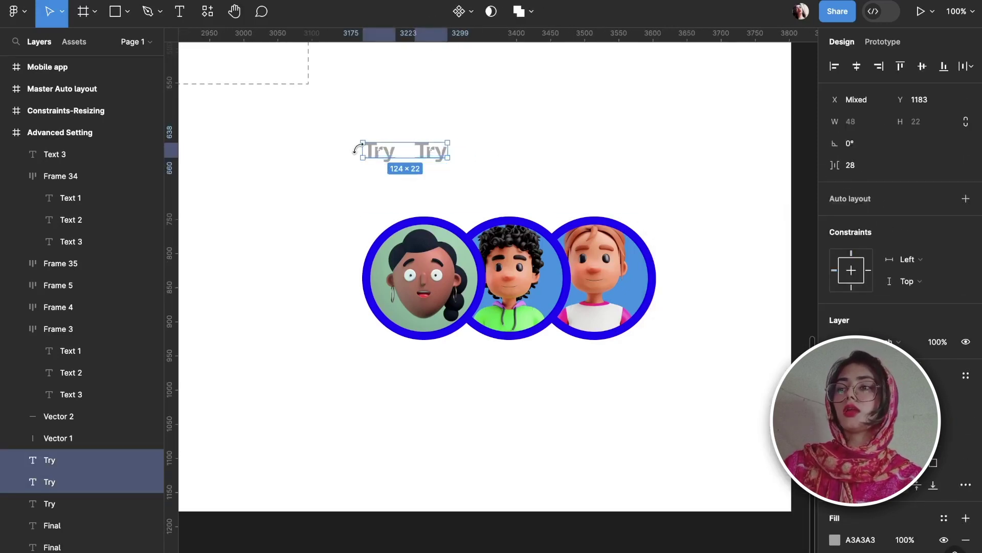
key(shift+a)
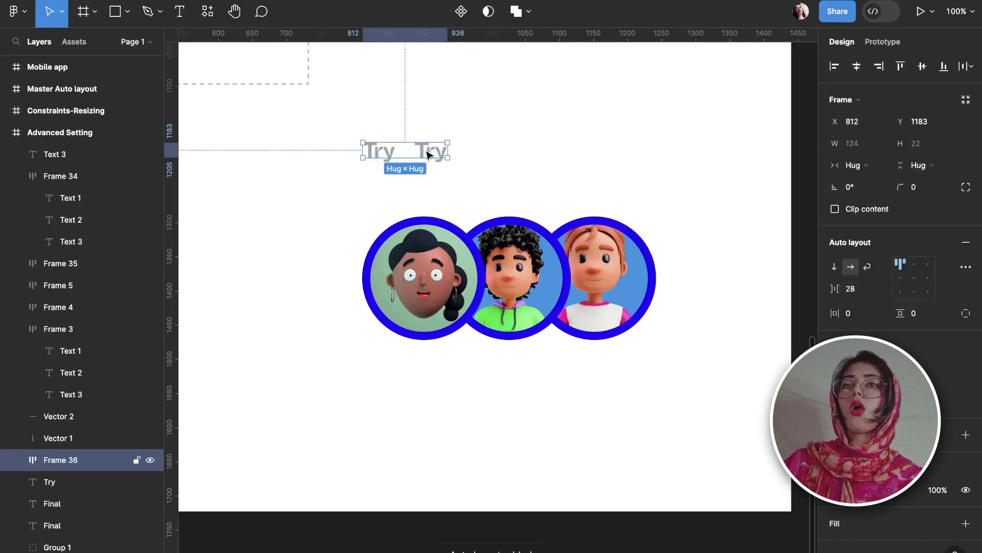
Step: Turn on Align text baseline in the advanced auto layout settings of the frame holding the two Try labels
click(966, 267)
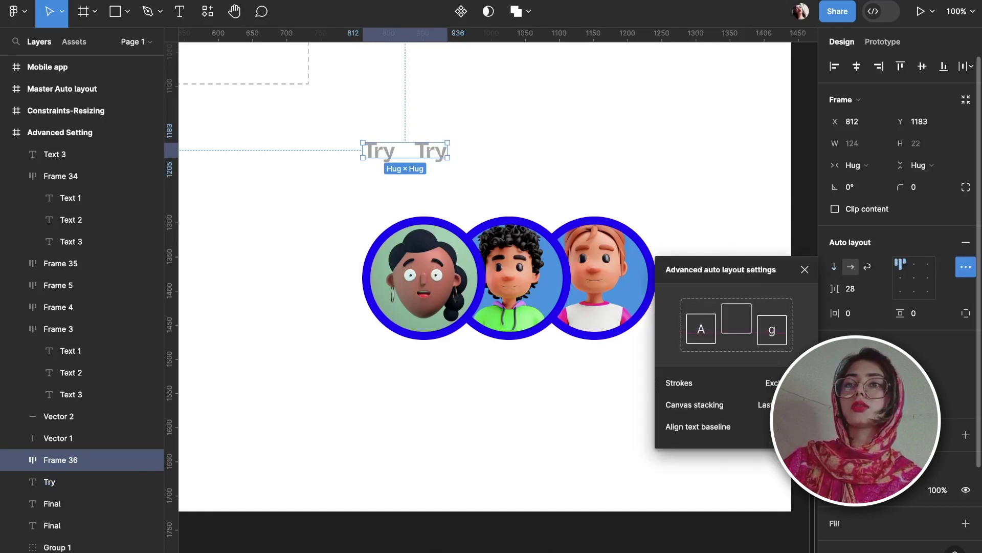
click(802, 427)
click(802, 426)
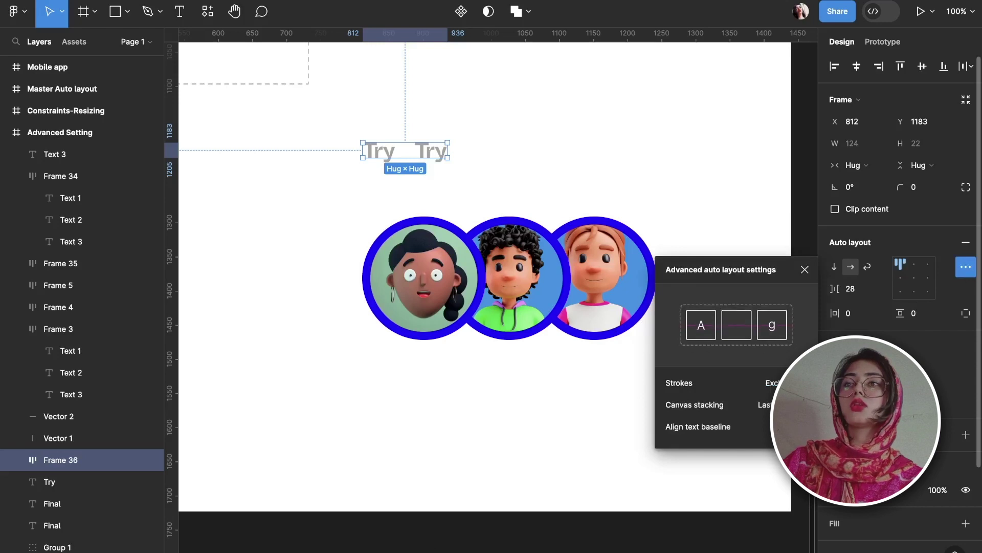
click(523, 211)
scroll(523, 212, up, 3)
scroll(523, 211, left, 2)
click(506, 236)
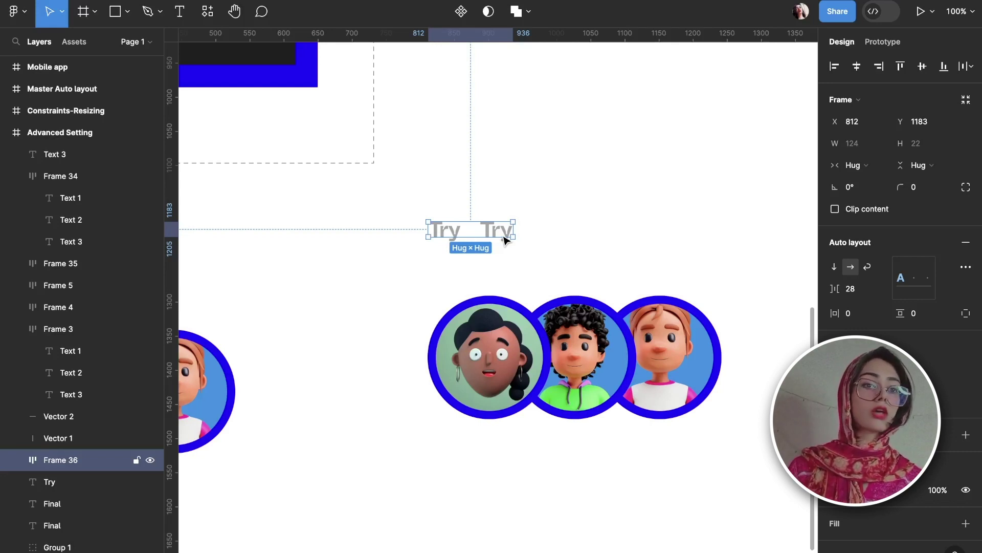
Step: Bring the Constraints-Resizing example frame with the lorem ipsum text box into view
scroll(503, 240, down, 10)
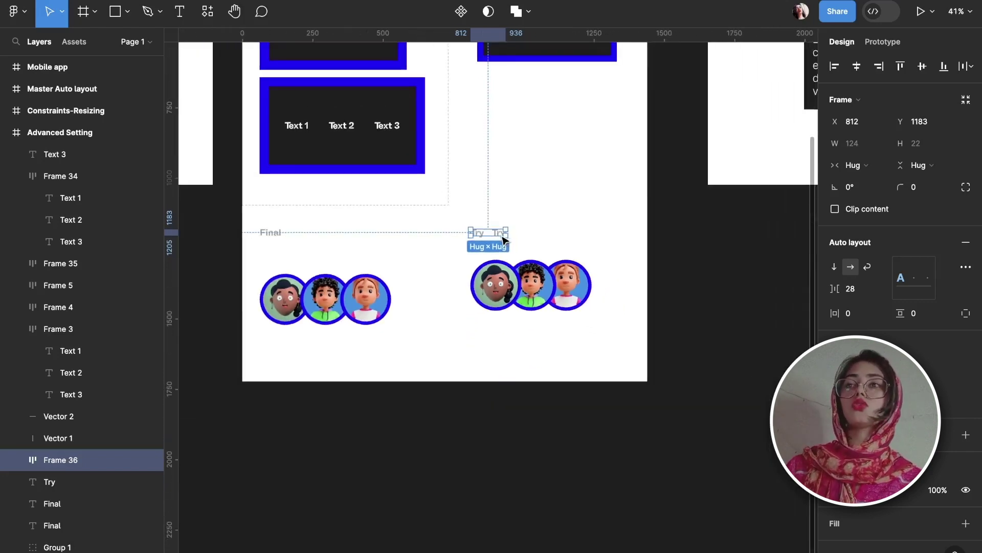
scroll(503, 239, right, 5)
scroll(502, 239, up, 4)
scroll(502, 240, up, 3)
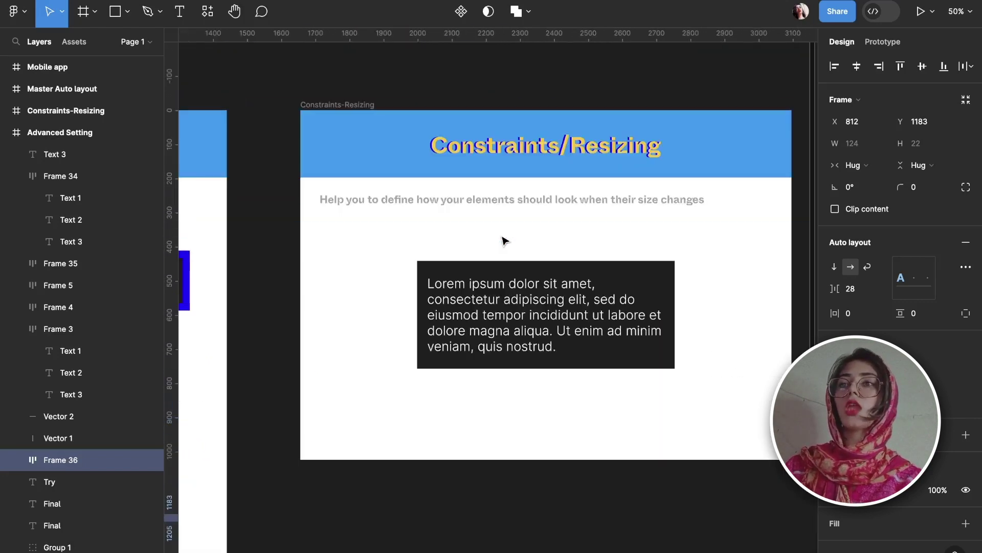
Step: Extend the bottom of the Constraints-Resizing frame to make room below the lorem ipsum text box
scroll(414, 92, right, 1)
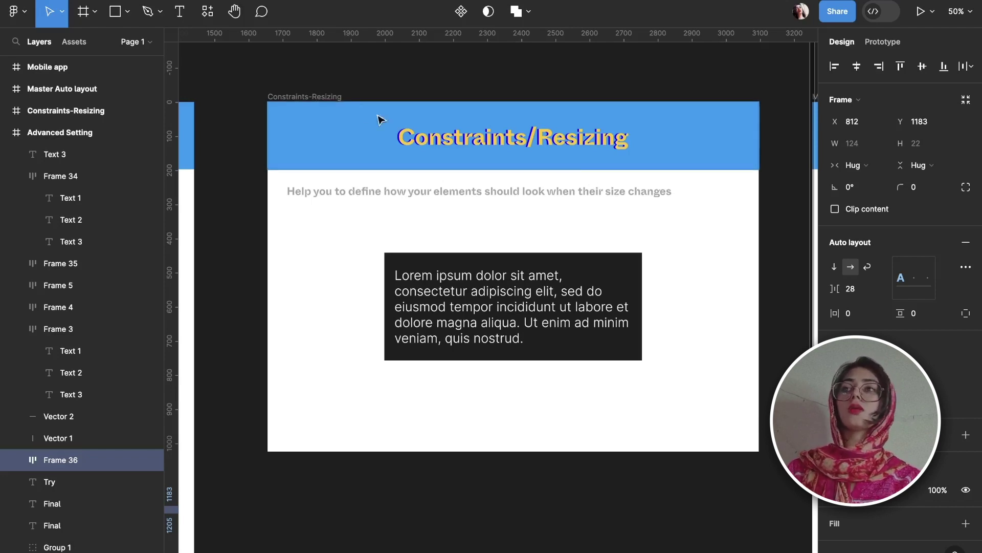
click(330, 98)
drag(543, 451, 565, 529)
click(622, 490)
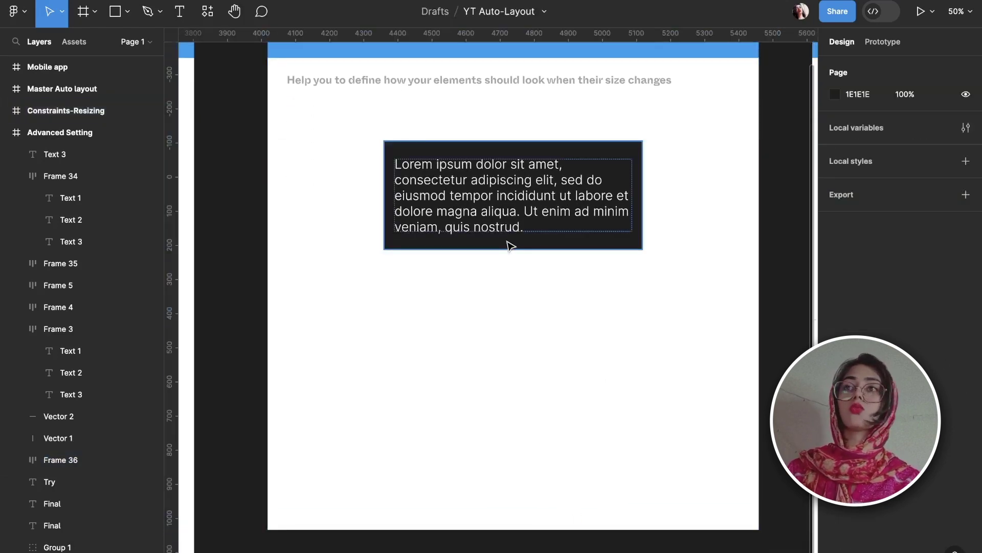
Step: Narrow the lorem ipsum text box slightly from its right edge so the text rewraps
click(511, 240)
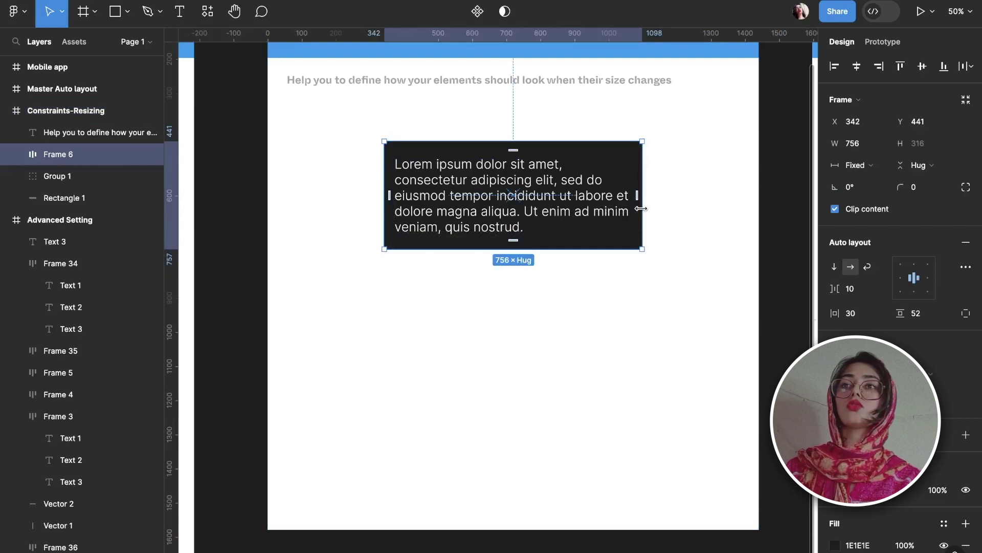
mouse_move(640, 204)
mouse_down()
mouse_move(504, 204)
mouse_move(633, 203)
mouse_up()
click(616, 331)
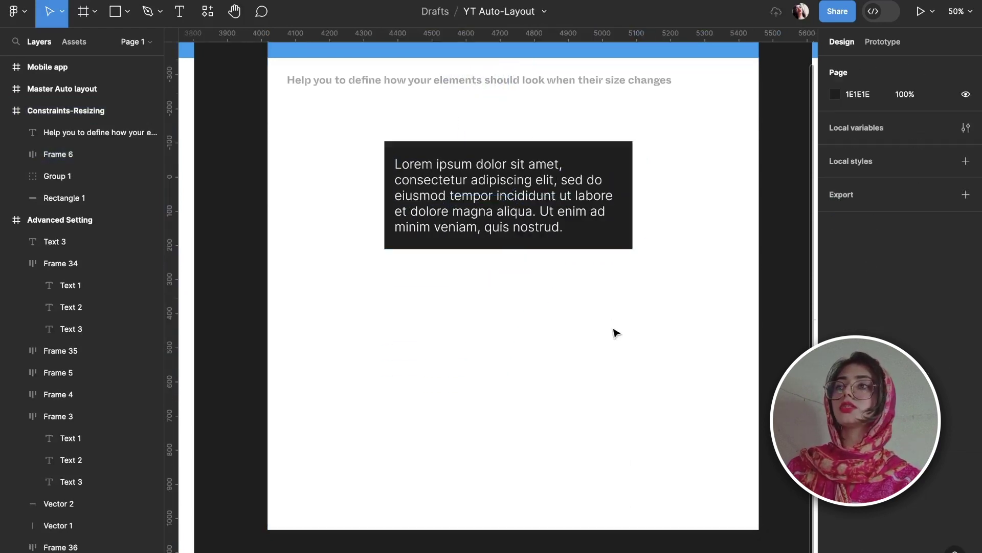
Step: Draw a rectangle about 747 × 290 below the text box and fill it with the box's color, 1E1E1E
key(r)
mouse_move(383, 340)
mouse_down()
mouse_move(607, 412)
mouse_move(639, 438)
mouse_up()
key(i)
click(612, 209)
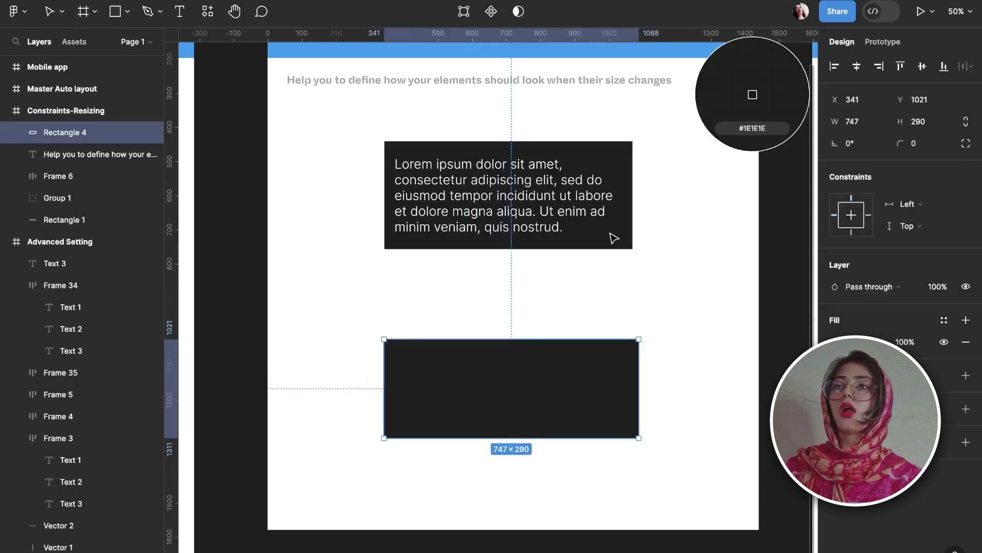
click(614, 237)
Step: Copy the lorem ipsum text onto the new rectangle, widen the rectangle to about 824 px and combine both into an auto layout frame
click(552, 208)
drag(553, 208, 550, 400)
drag(658, 397, 538, 391)
click(719, 390)
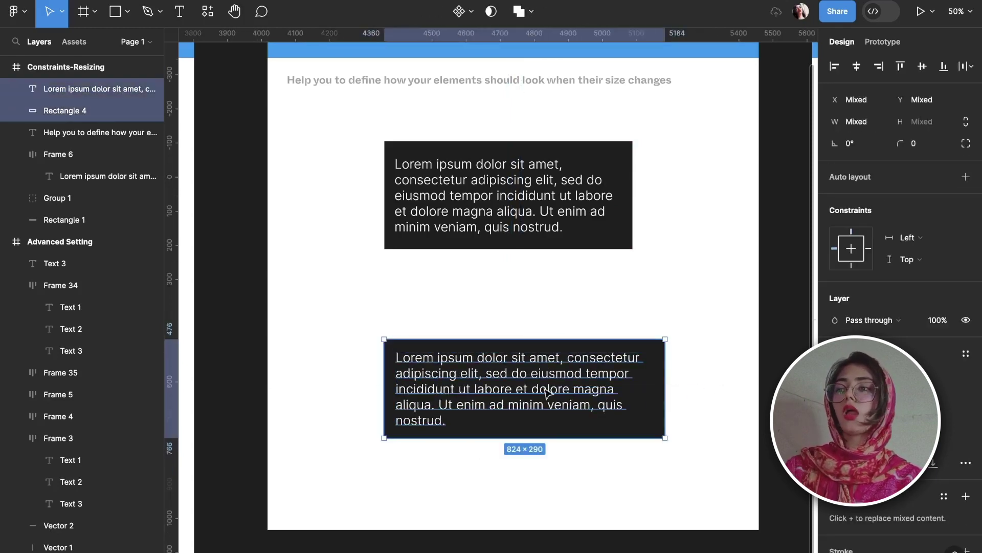
key(shift+a)
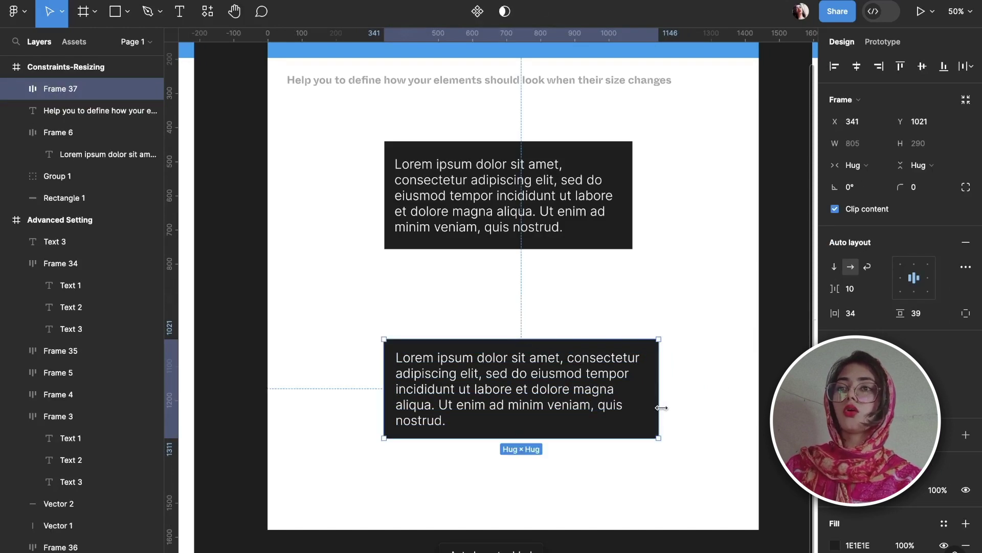
Step: Widen the new lower auto layout frame to about 872 px to test how its text responds
drag(660, 406, 681, 404)
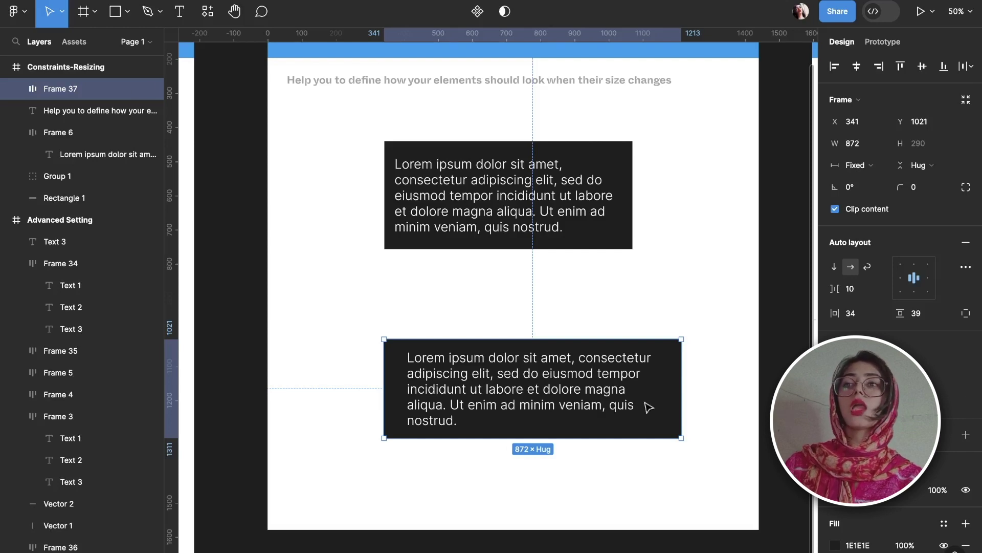
double_click(598, 407)
click(678, 500)
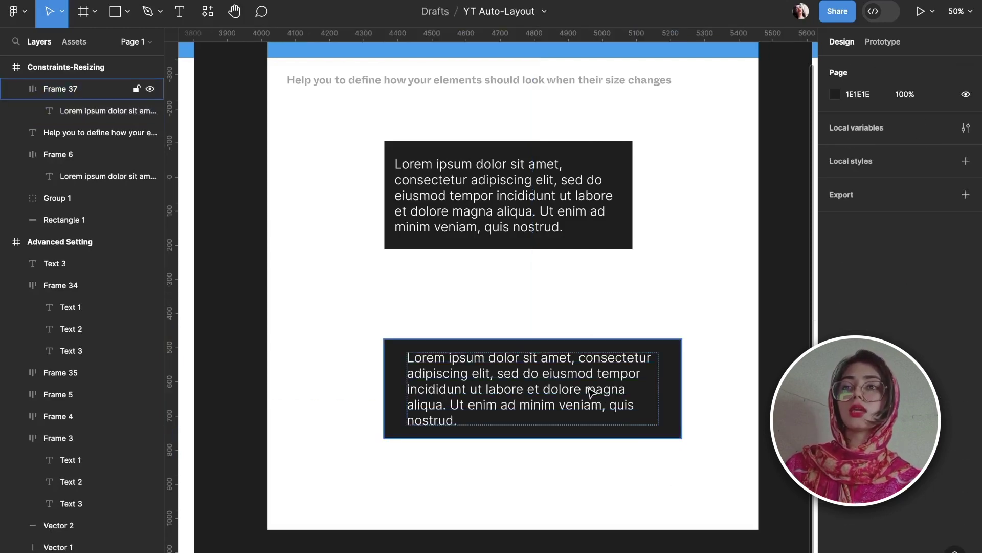
click(591, 391)
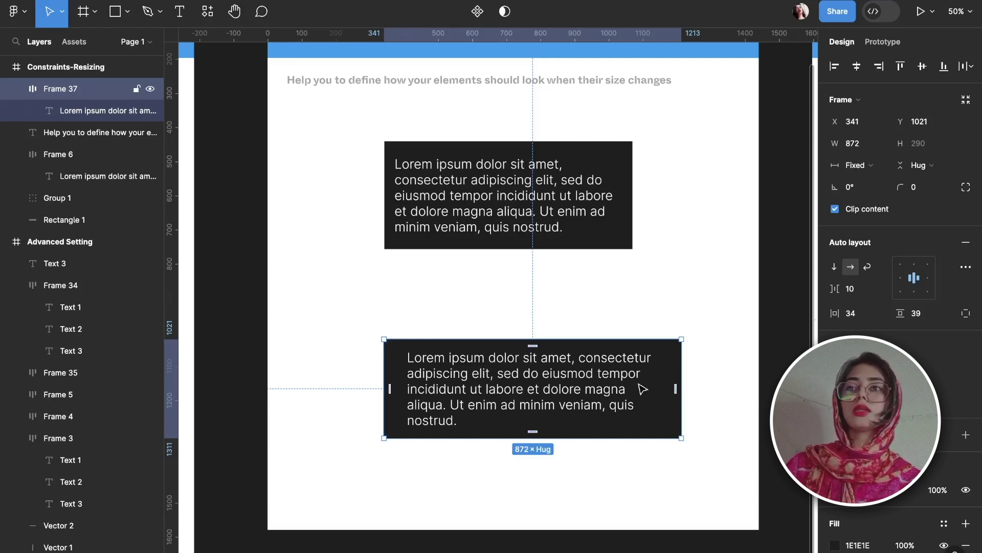
Step: Set the lower frame's horizontal resizing to Hug contents and try narrowing the frame to about 699 px
click(880, 169)
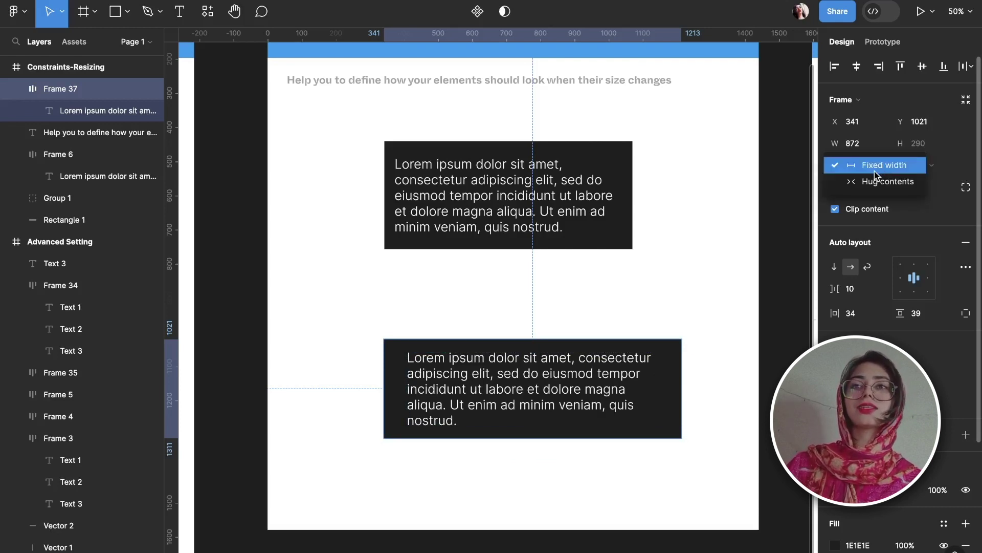
click(874, 179)
click(864, 170)
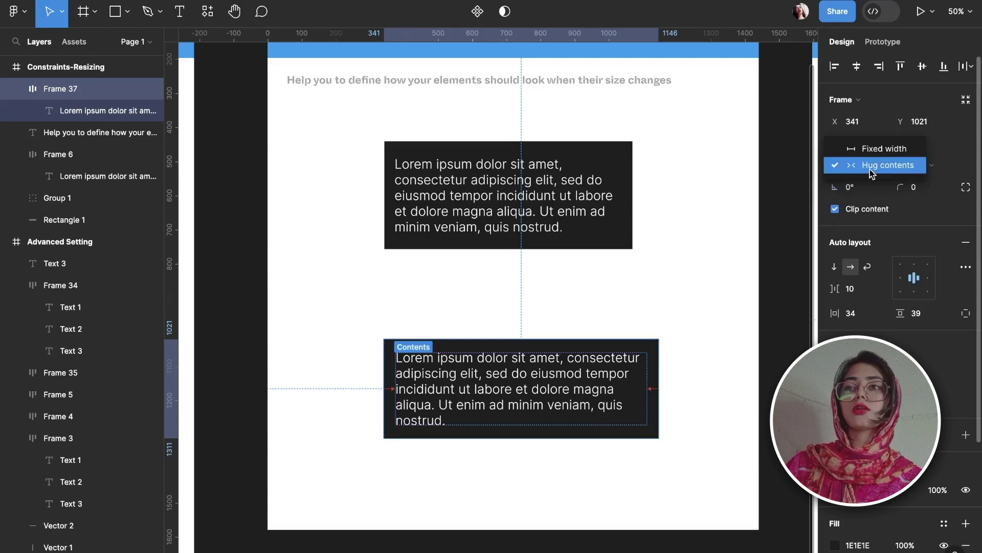
click(870, 170)
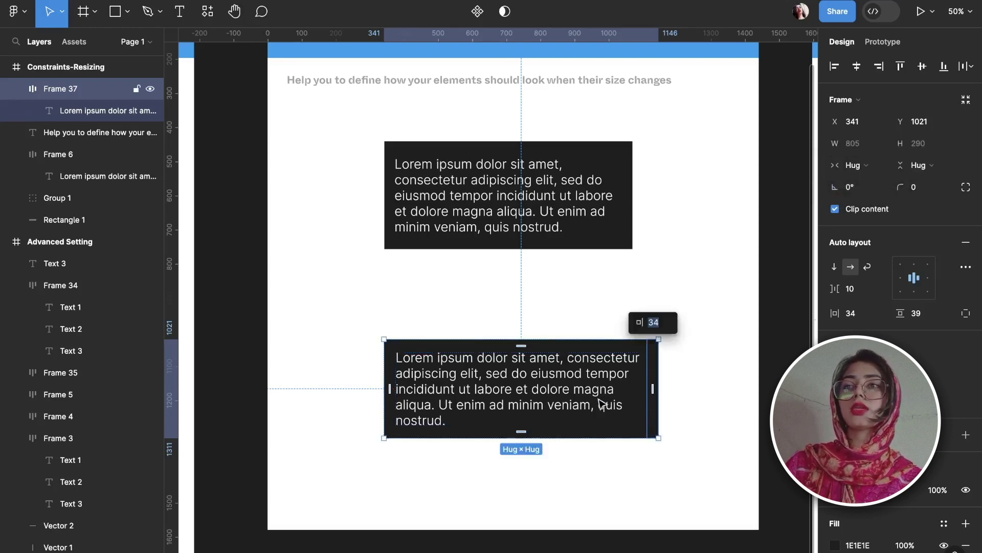
drag(658, 402, 620, 401)
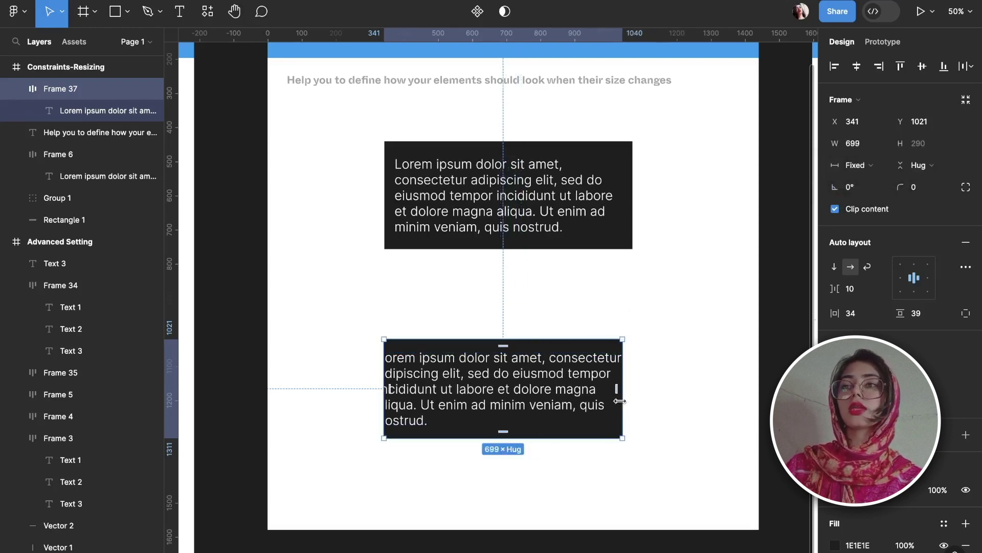
key(ctrl+z)
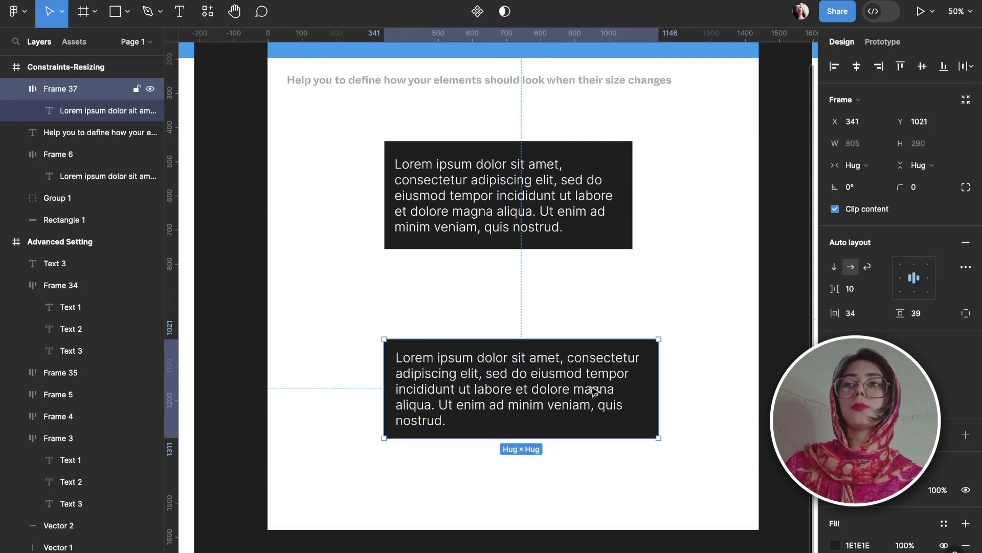
Step: Set the horizontal resizing of the lorem ipsum text inside the lower frame to Fill container
click(571, 391)
click(862, 143)
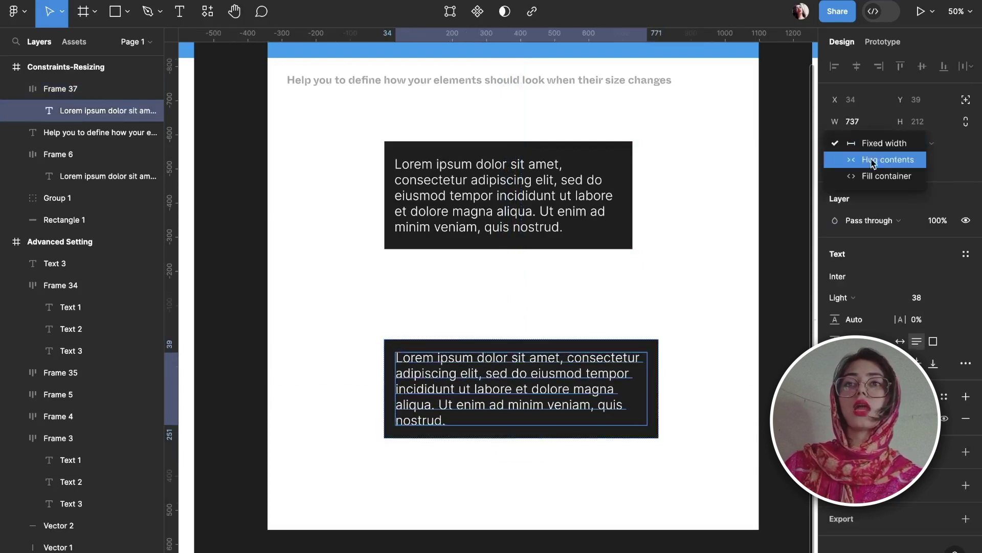
click(876, 176)
key(Escape)
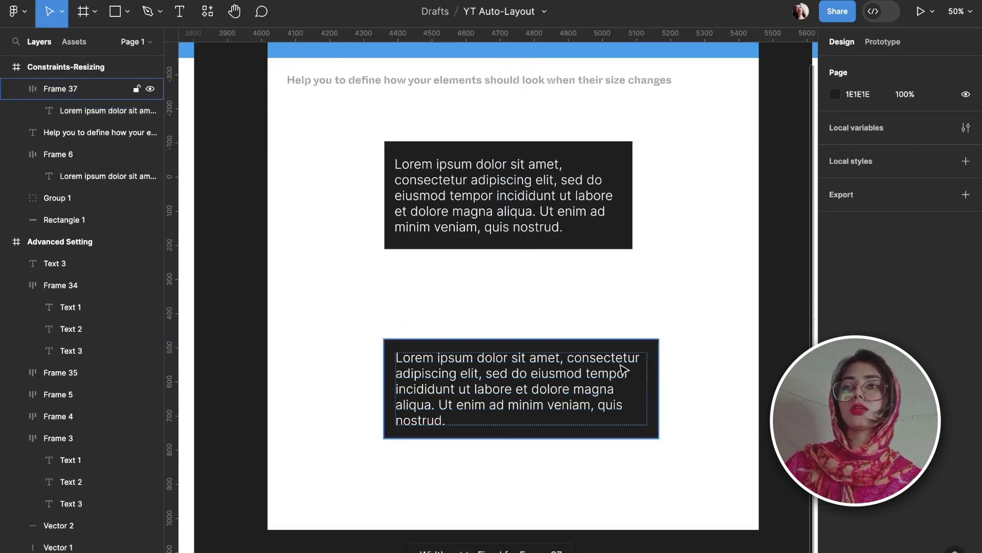
Step: Test the fill behavior by narrowing the lower frame to about 760 px and widening it to about 824 px
click(621, 368)
drag(658, 368, 643, 349)
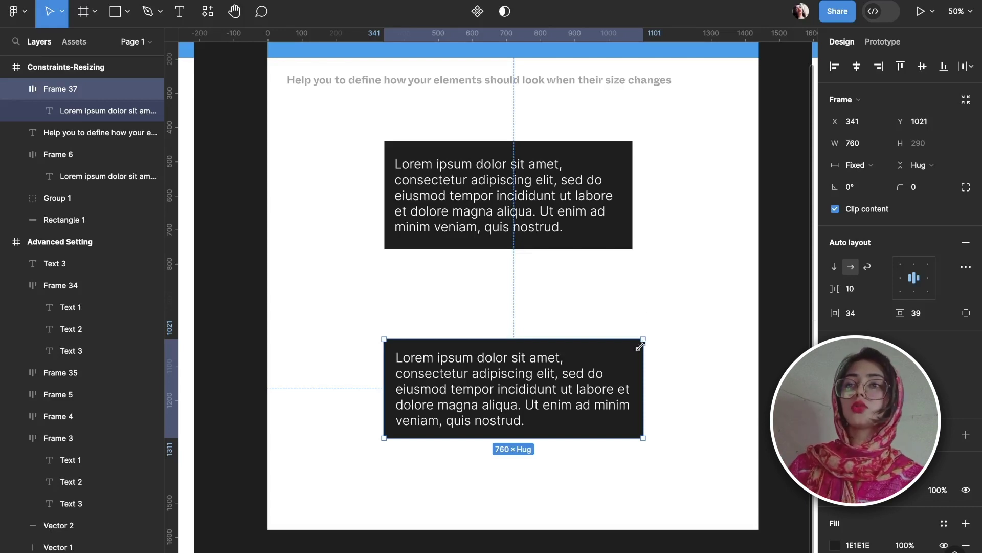
drag(640, 348, 665, 375)
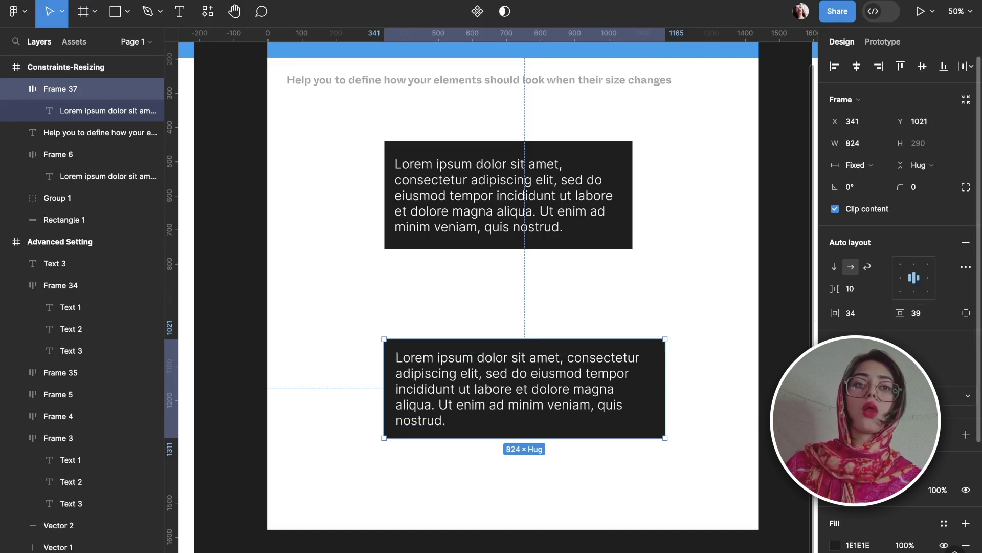
Step: Review the horizontal resizing options of the lower frame and of the text inside it
click(859, 168)
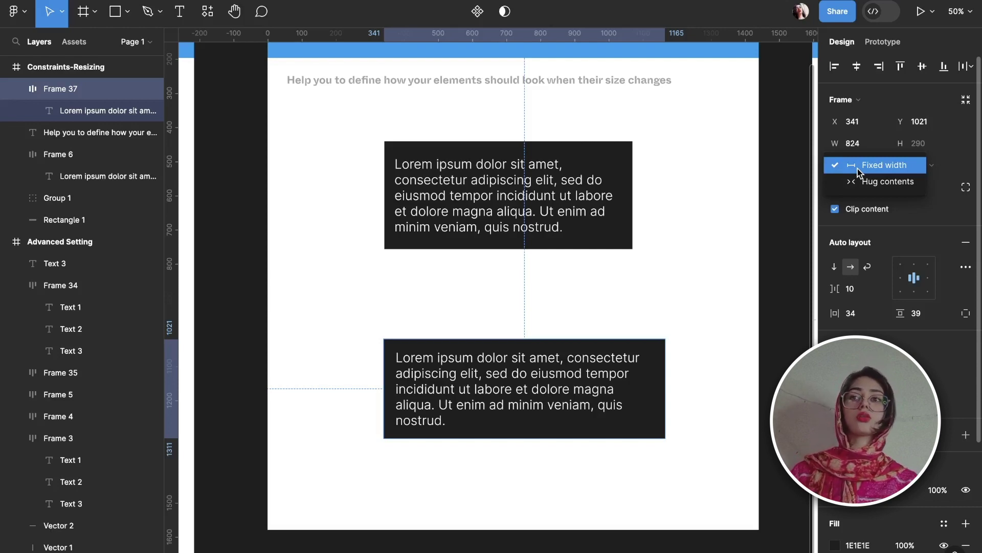
click(540, 382)
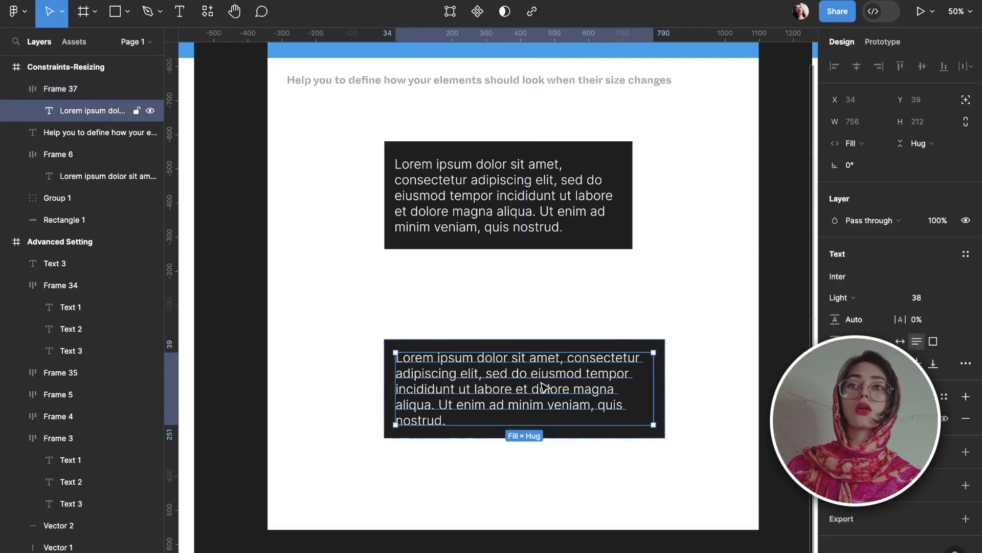
click(622, 491)
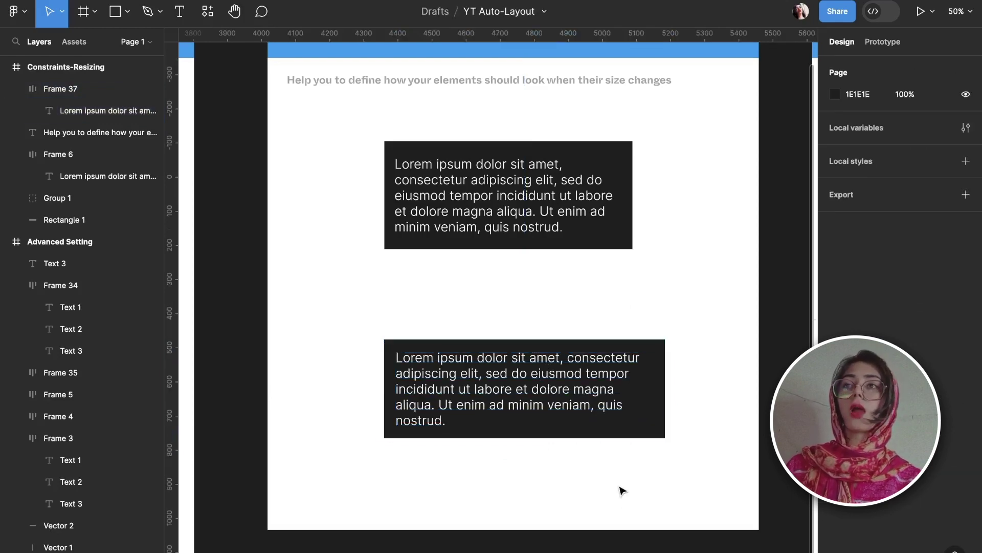
click(592, 400)
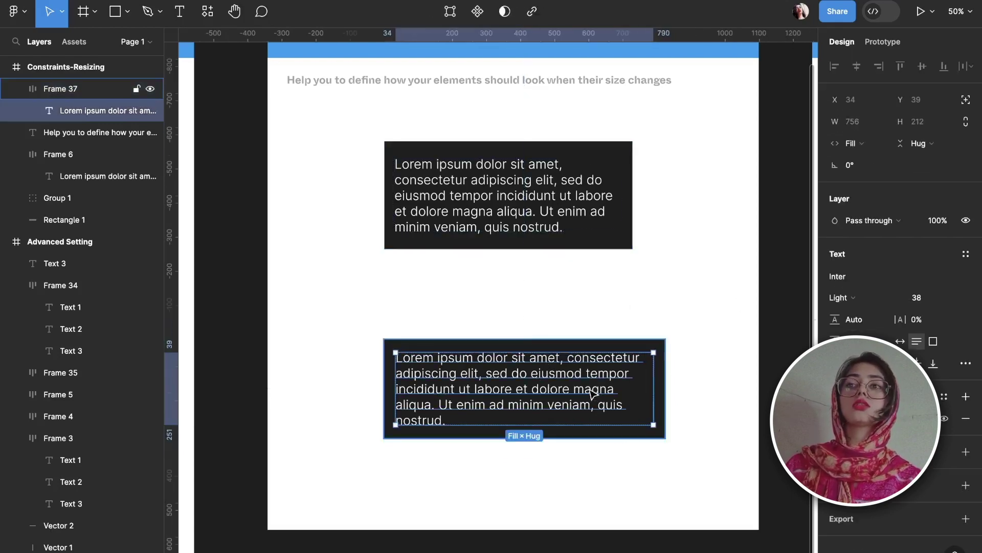
click(876, 147)
click(873, 146)
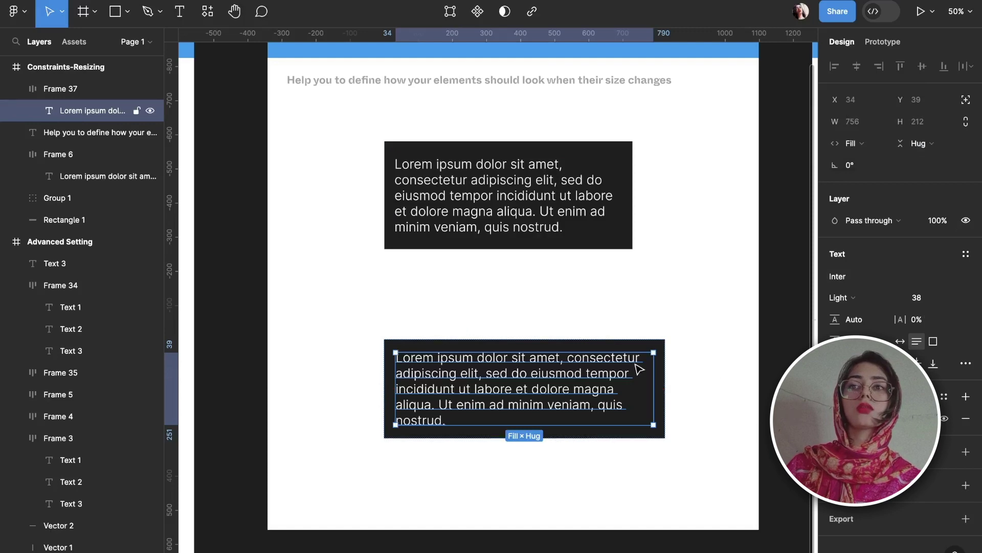
Step: In the Master Auto layout frame, shrink the first card to about 276 px wide and widen it to about 402 px
click(713, 350)
scroll(713, 350, down, 3)
scroll(714, 352, right, 5)
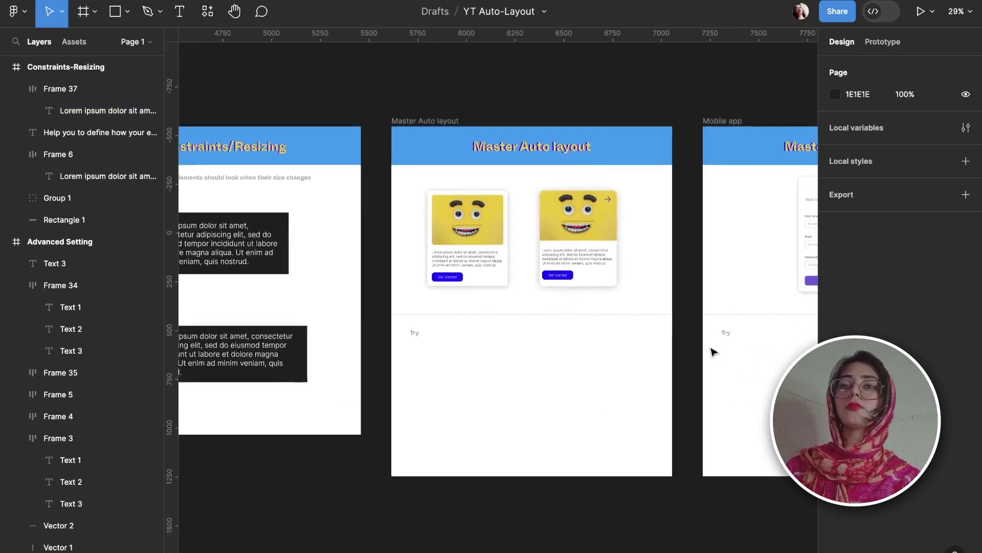
scroll(714, 352, up, 3)
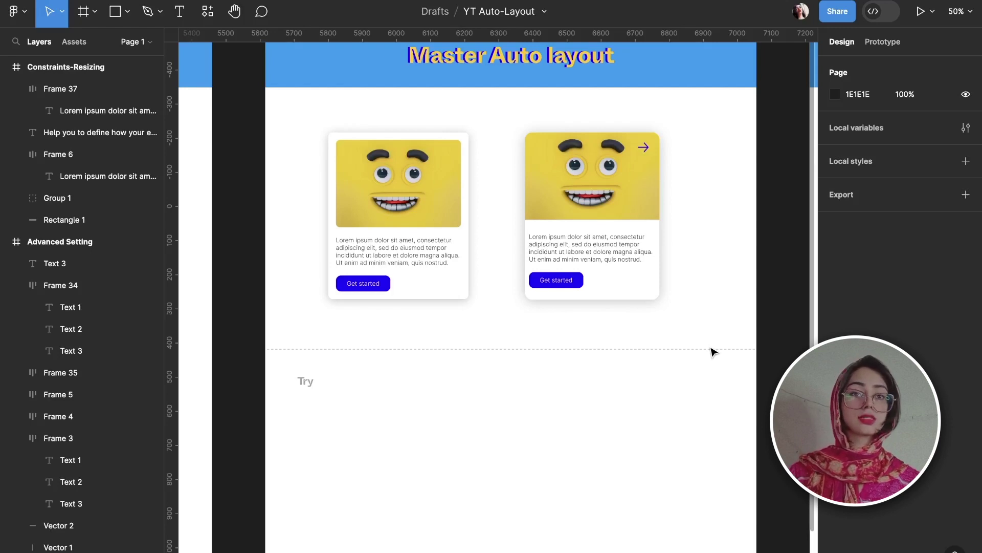
scroll(714, 352, up, 3)
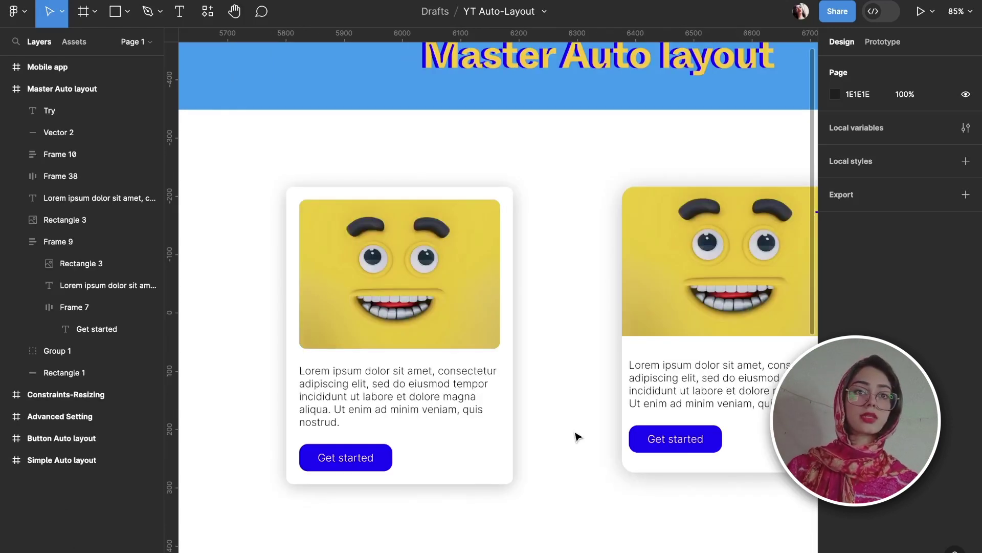
click(447, 411)
scroll(448, 411, left, 1)
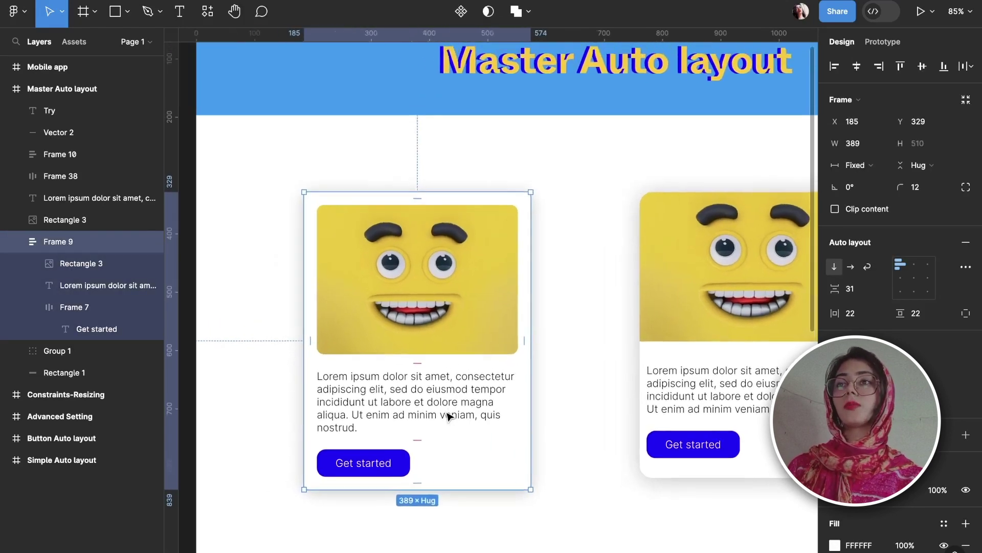
drag(532, 419, 481, 410)
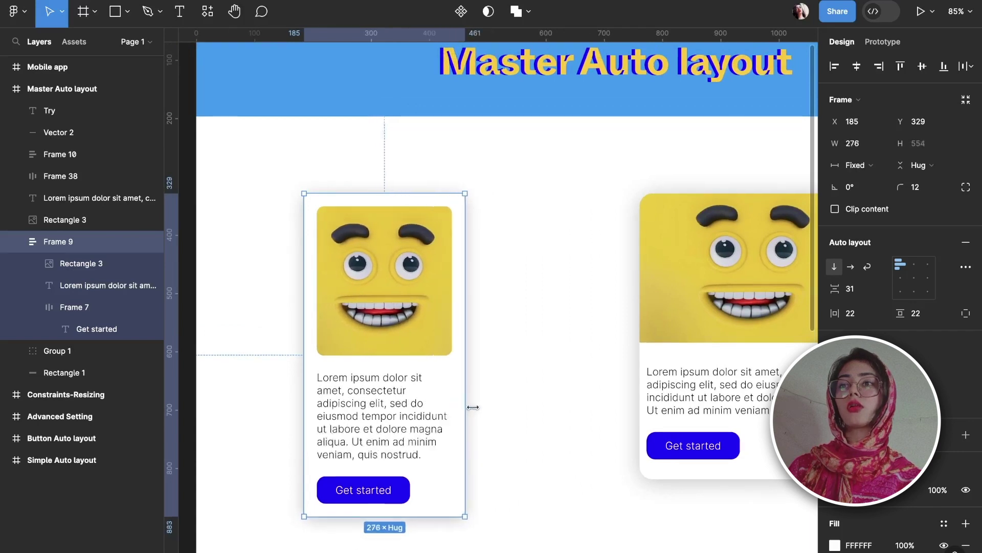
drag(473, 409, 539, 412)
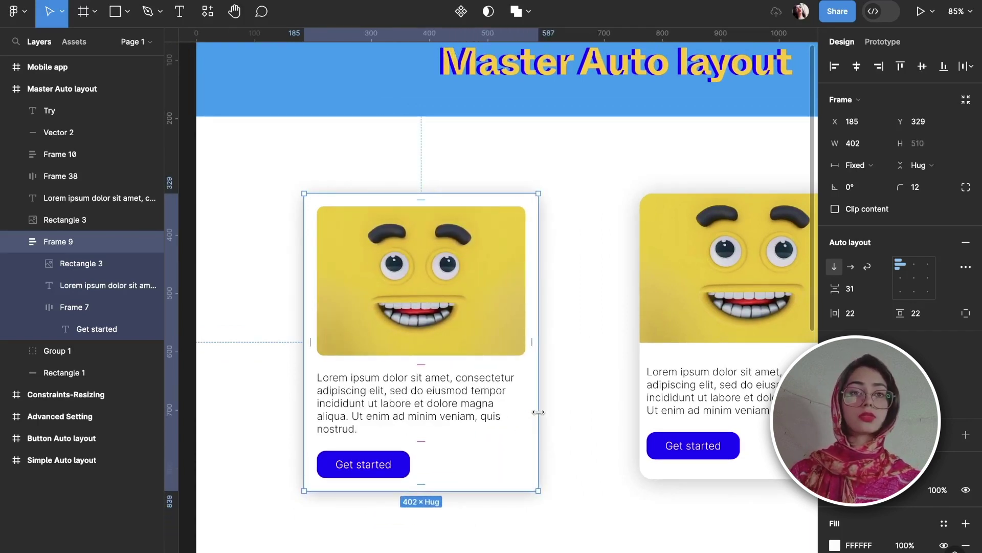
Step: Tidy up the image, lorem ipsum text and Get started button in the Master Auto layout Try area into an evenly spaced column
scroll(538, 411, down, 10)
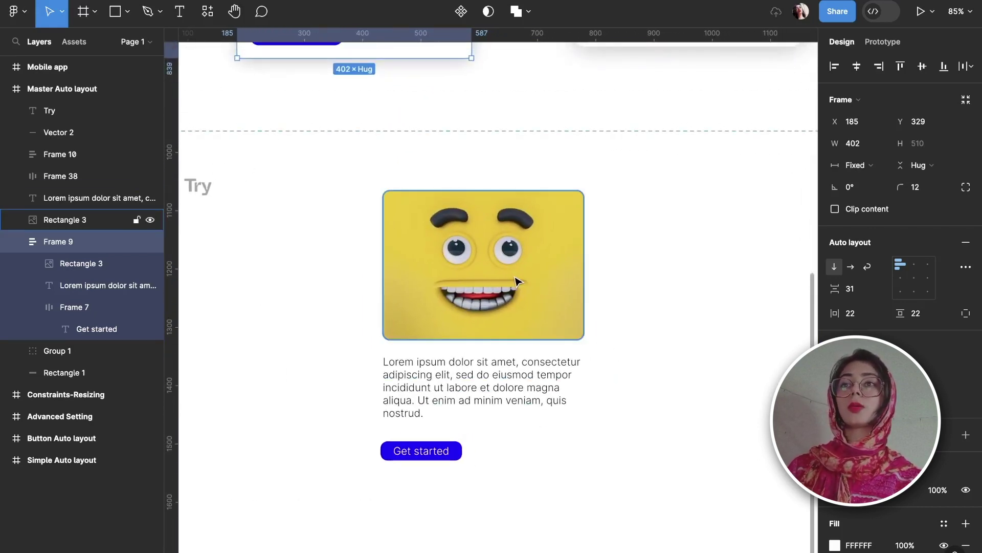
click(450, 306)
click(472, 394)
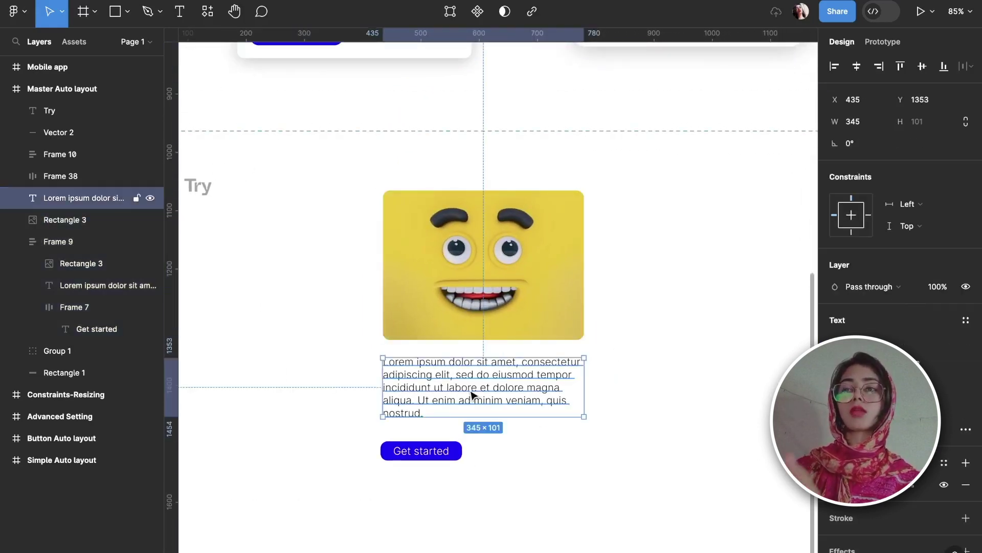
click(420, 452)
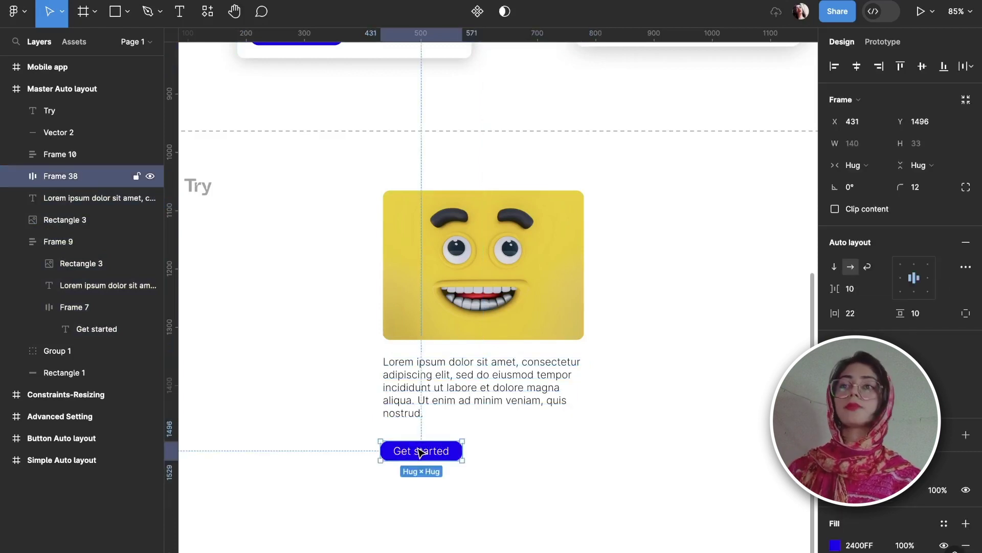
drag(581, 522, 434, 275)
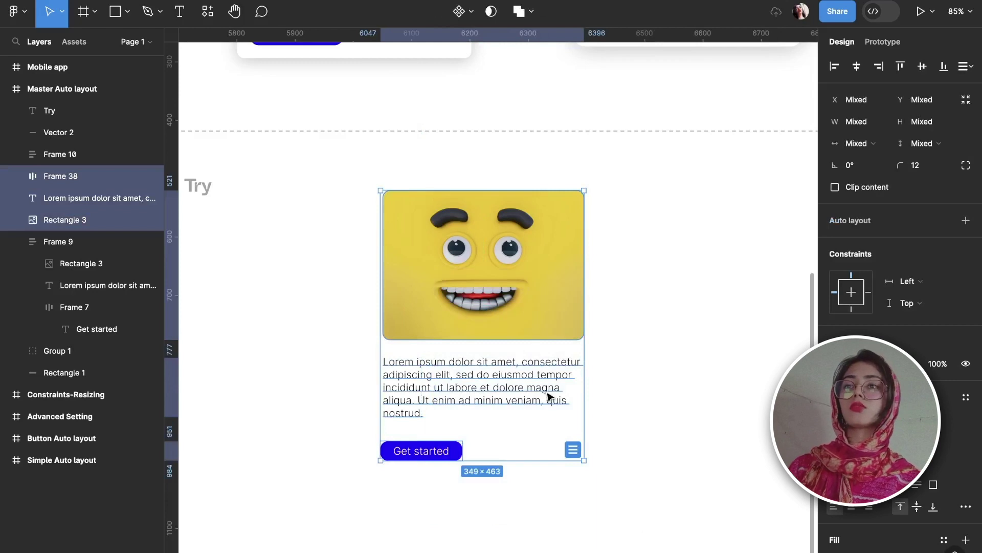
click(572, 449)
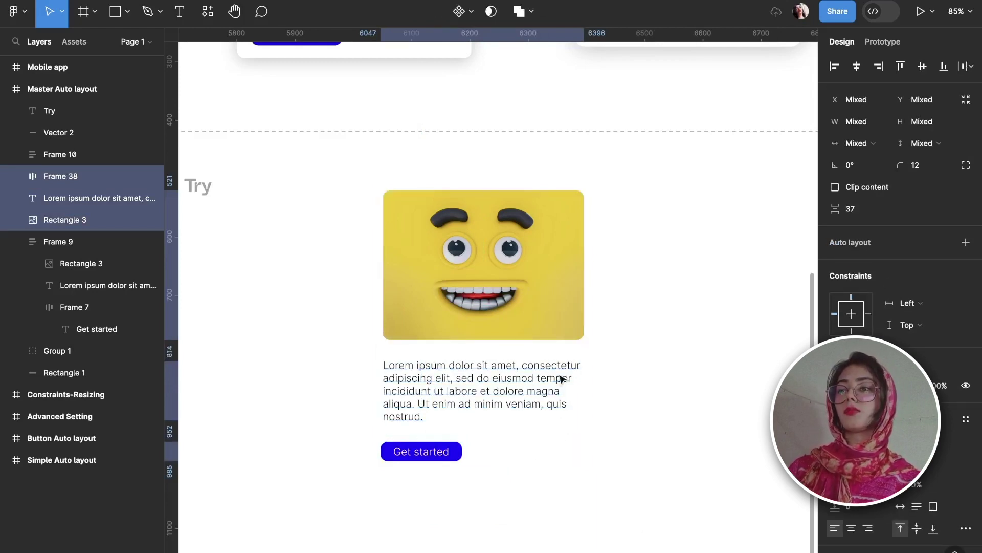
Step: Wrap the image, lorem ipsum text and Get started button in a left-aligned vertical auto layout with a white FFFFFF fill
key(shift+a)
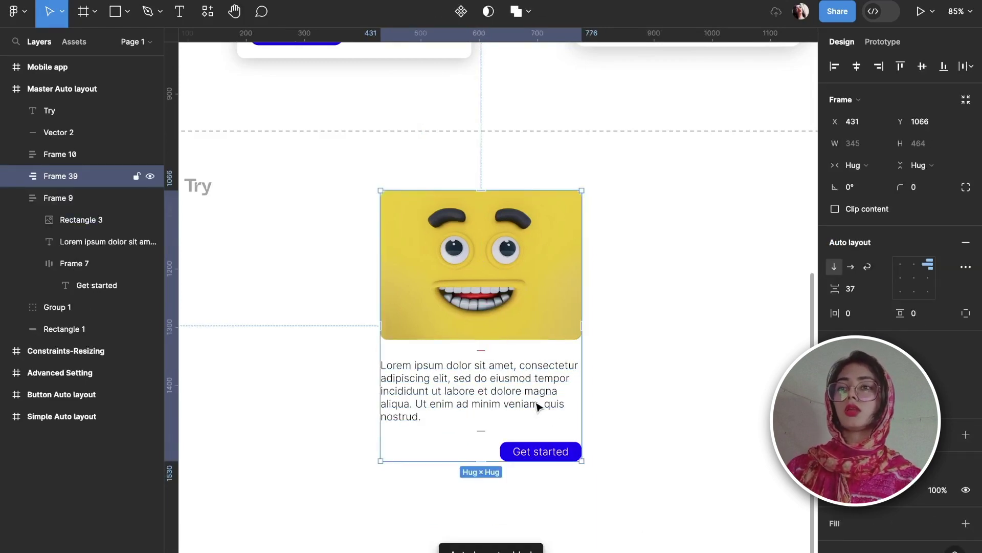
click(899, 279)
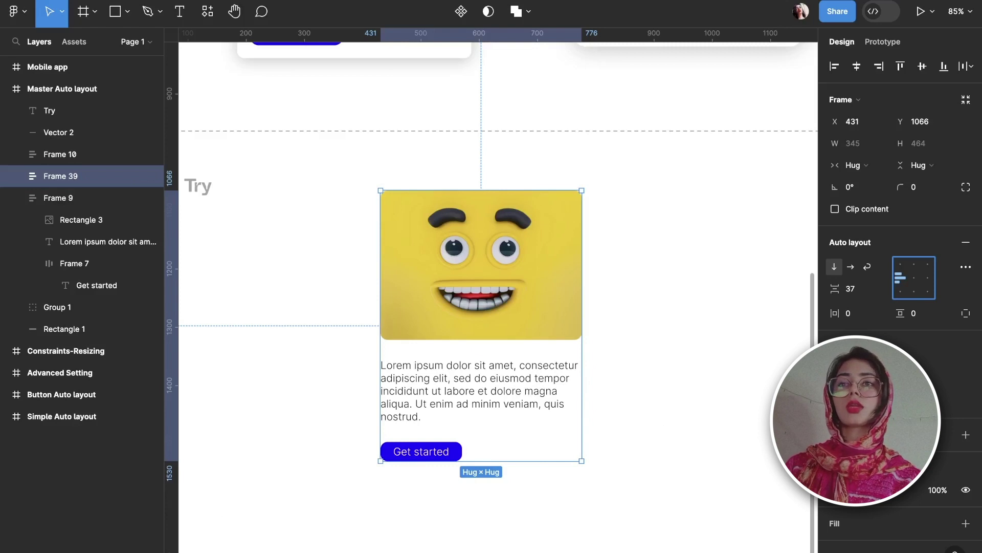
scroll(901, 301, down, 4)
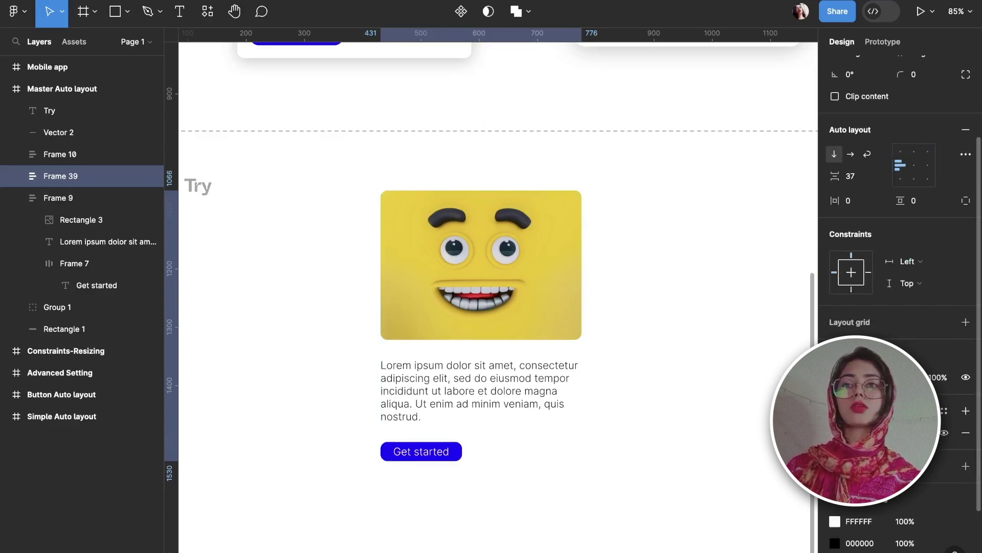
click(835, 432)
Step: Add a drop shadow with a blur of 32 to the new auto layout card
scroll(877, 532, down, 2)
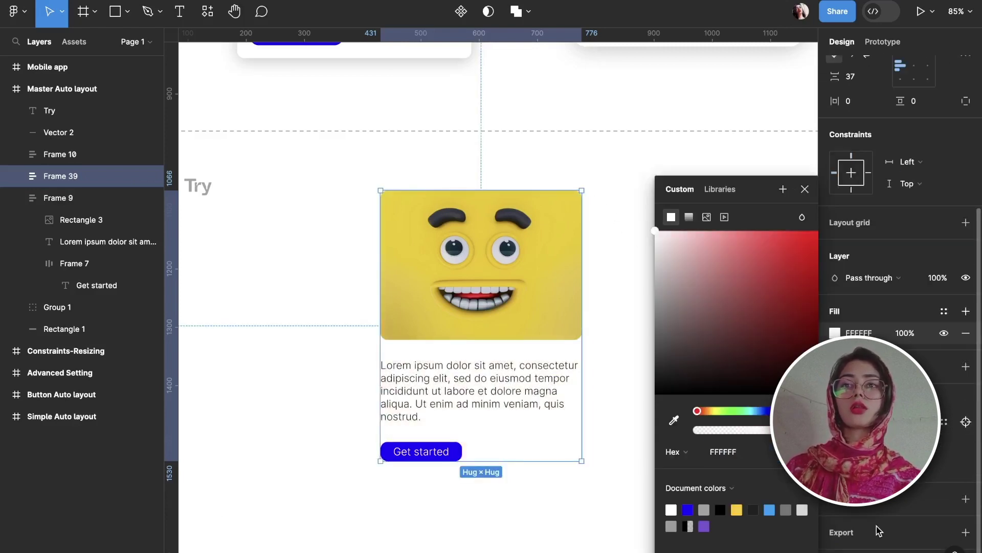
click(851, 510)
click(851, 510)
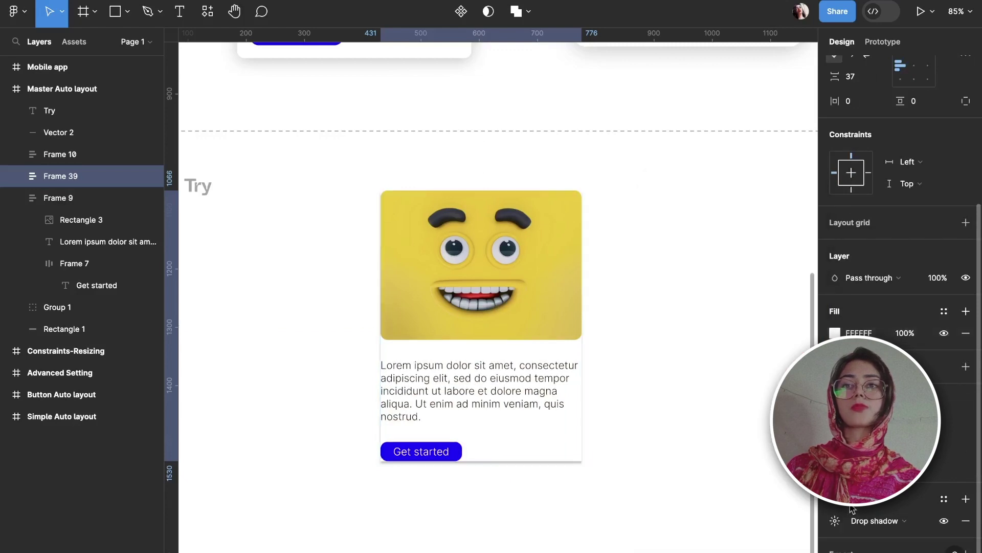
click(835, 521)
click(770, 479)
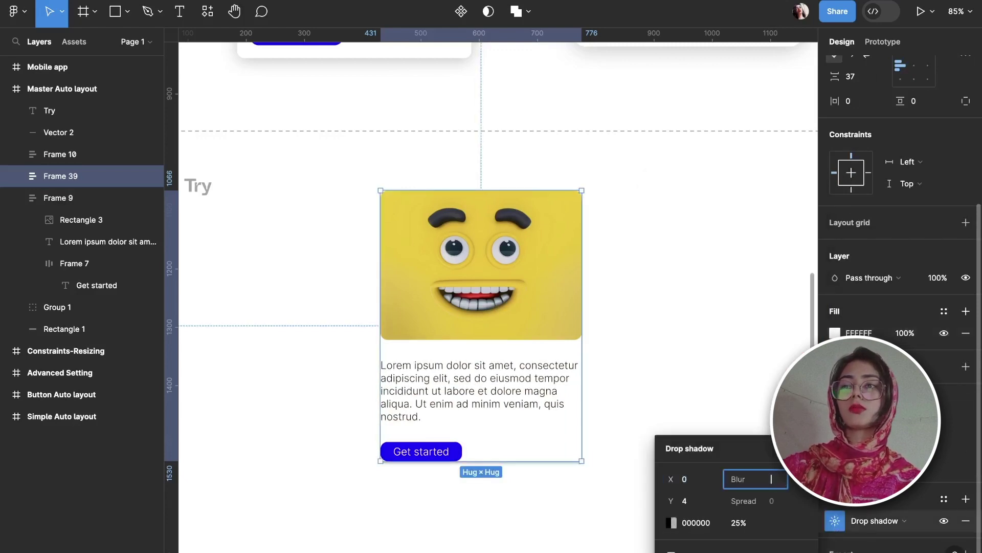
text(32)
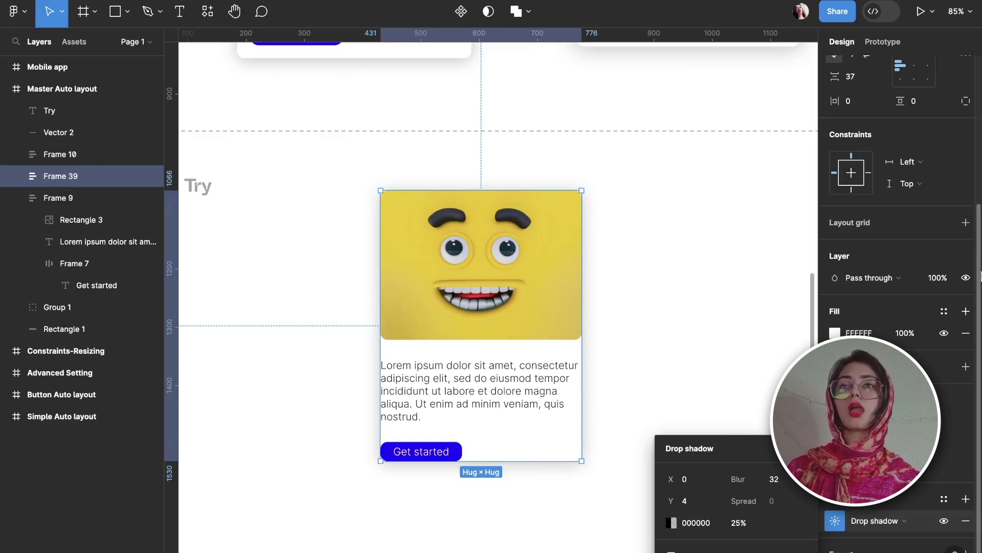
Step: Set the new card's horizontal and vertical padding to 22
scroll(892, 281, up, 4)
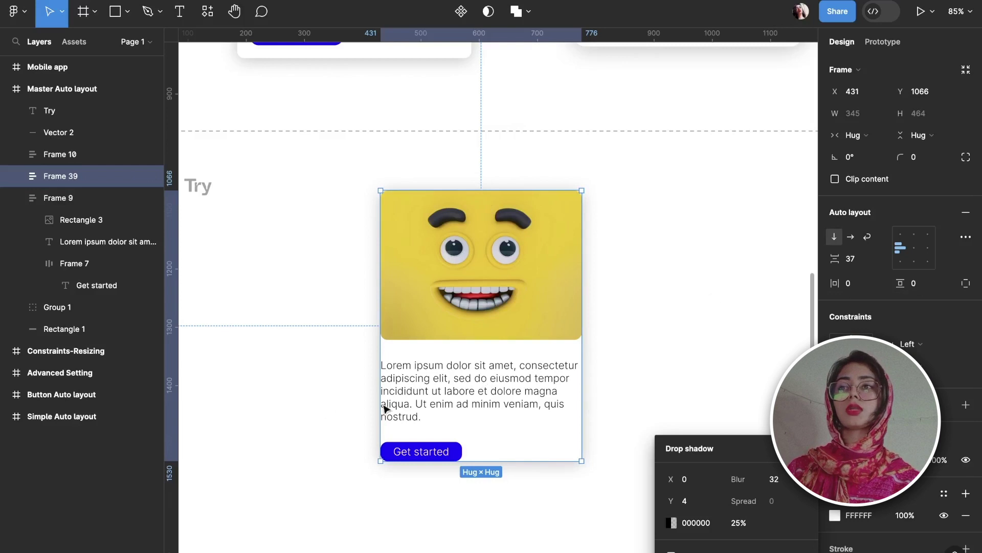
click(858, 290)
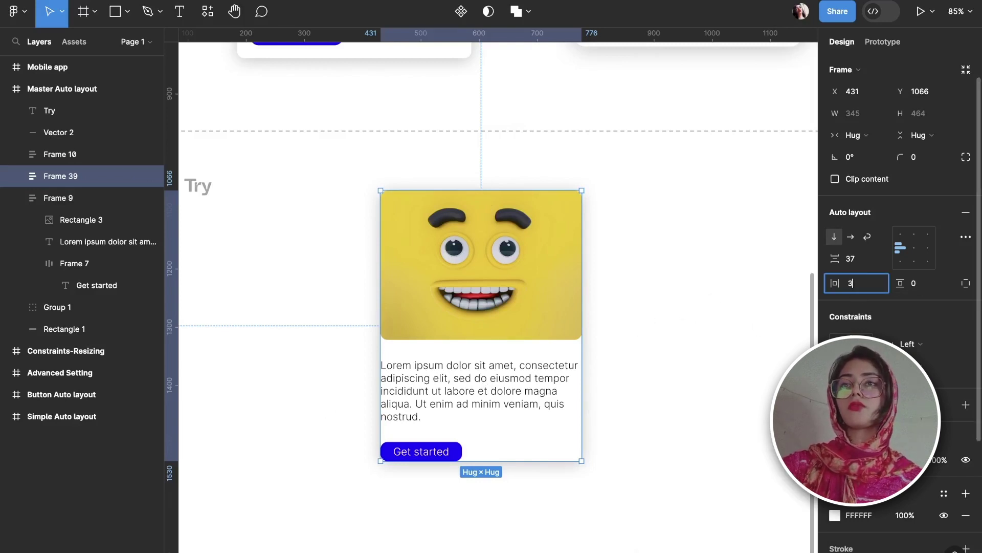
text(22)
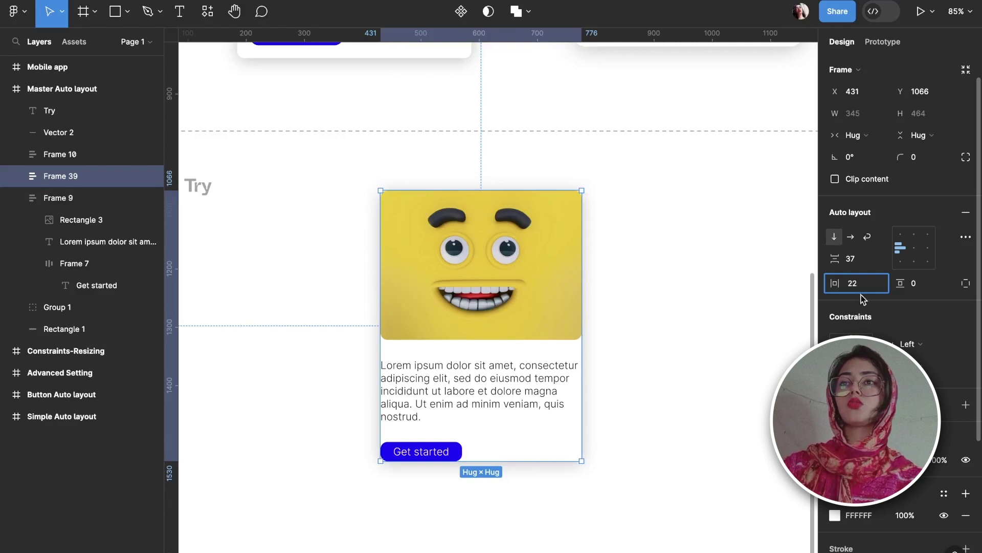
click(929, 287)
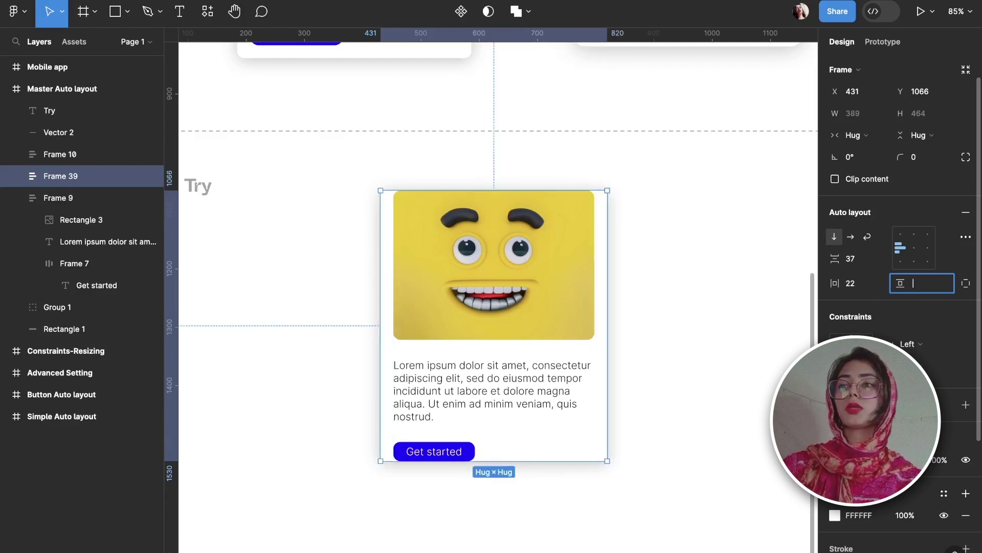
text(22)
key(Return)
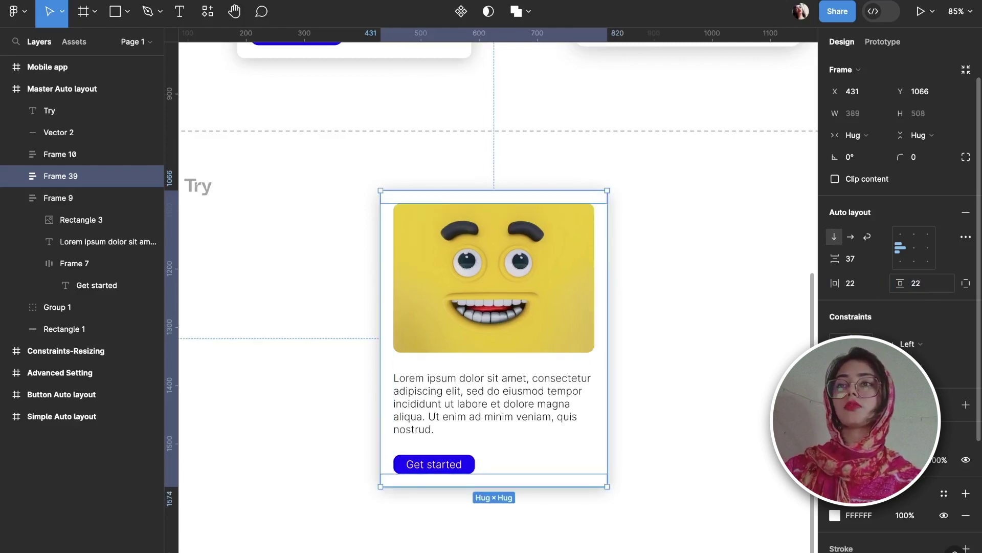
click(662, 404)
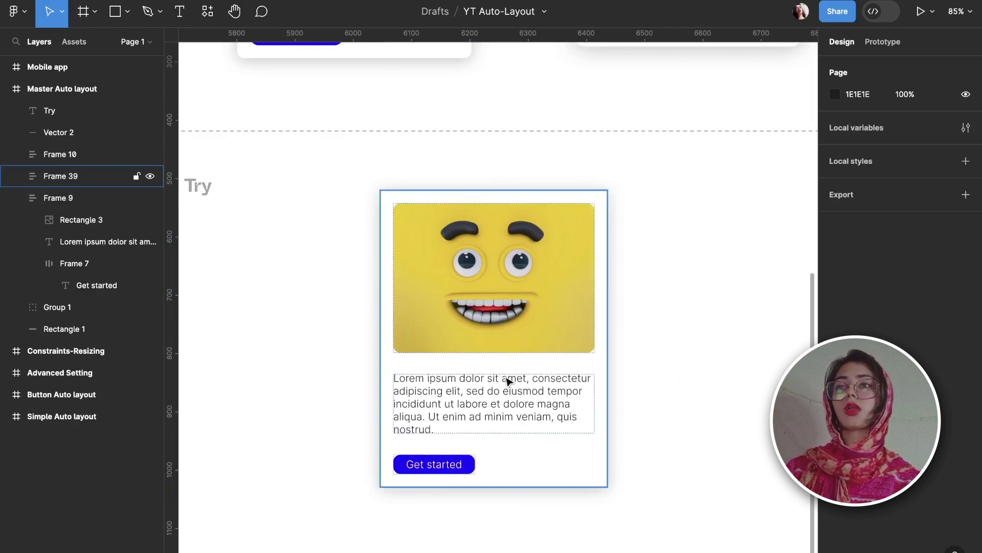
Step: Try narrowing the new auto layout card to test how its contents respond
scroll(511, 409, right, 1)
scroll(511, 409, down, 1)
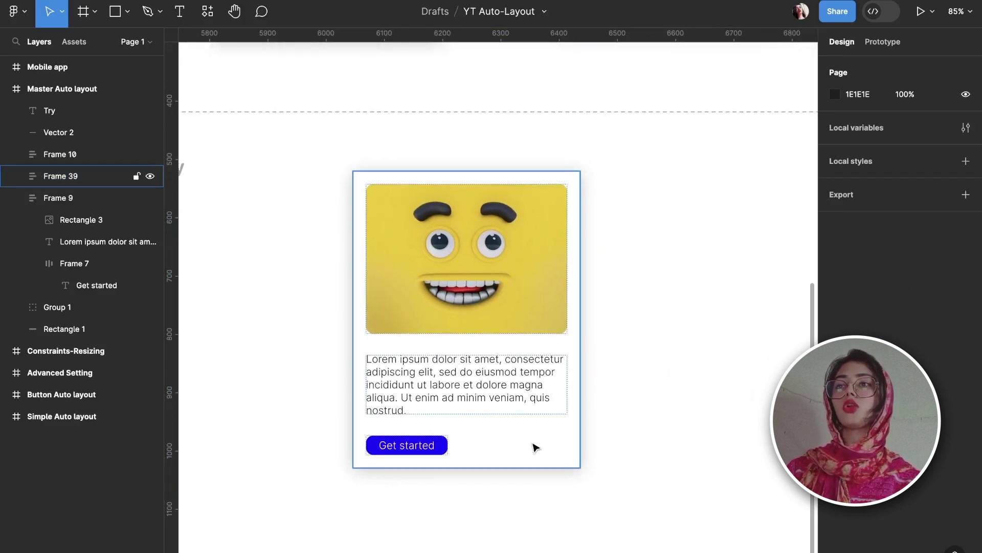
click(547, 444)
mouse_move(580, 427)
mouse_down()
mouse_move(516, 423)
mouse_move(564, 427)
mouse_up()
double_click(567, 430)
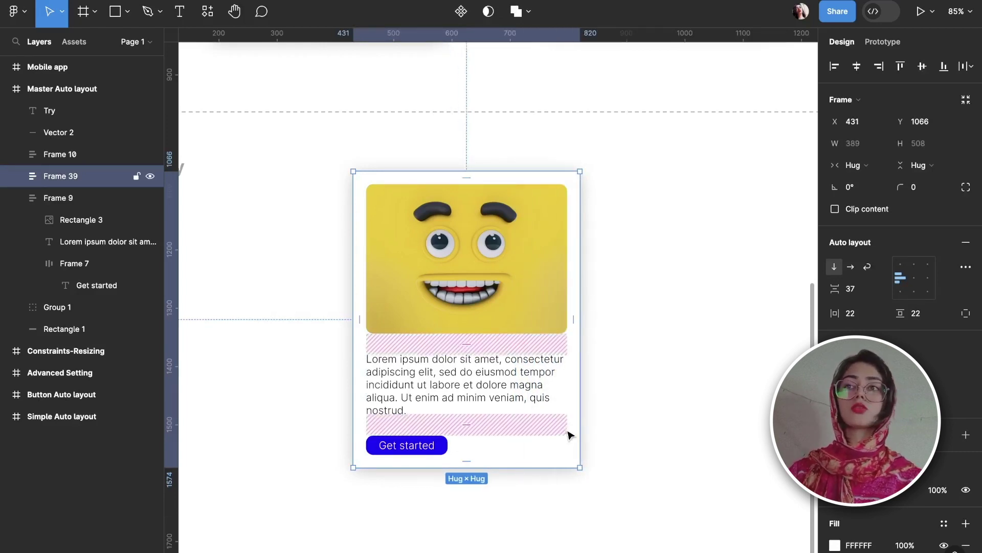
Step: Set the horizontal resizing of the image inside the new card to Fill container
click(480, 263)
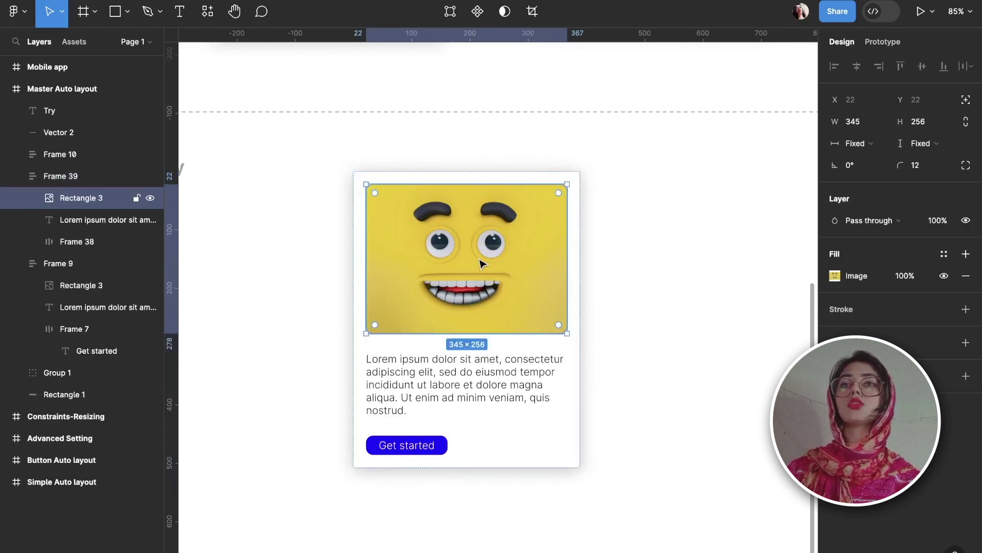
click(880, 145)
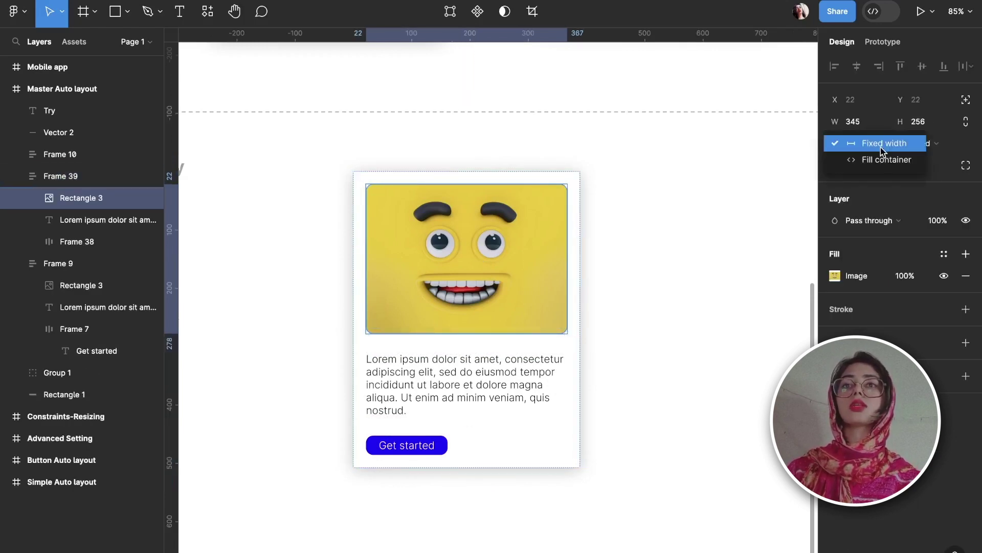
click(879, 163)
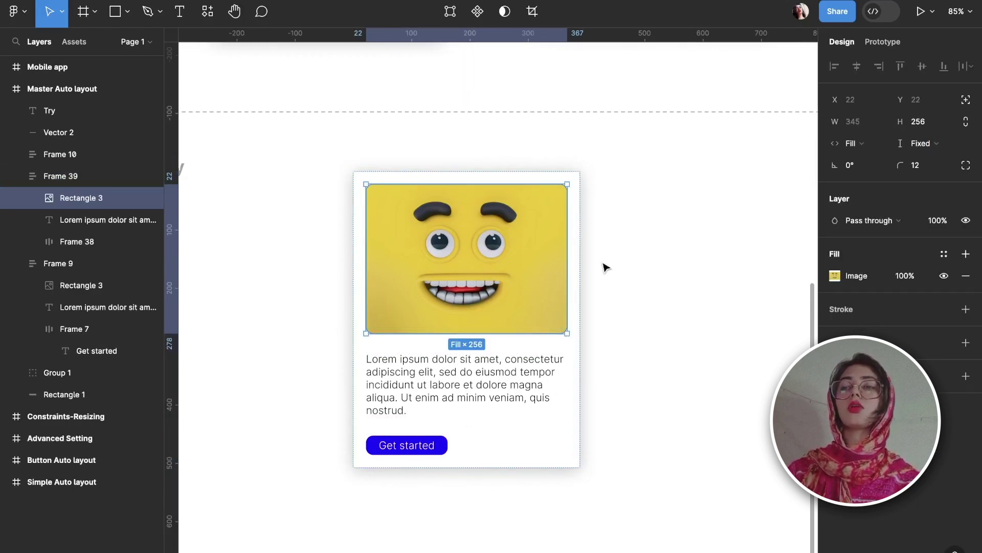
Step: Try widening the new card with its image set to fill
key(Escape)
mouse_move(580, 281)
mouse_down()
mouse_move(650, 284)
mouse_move(590, 285)
mouse_up()
double_click(590, 285)
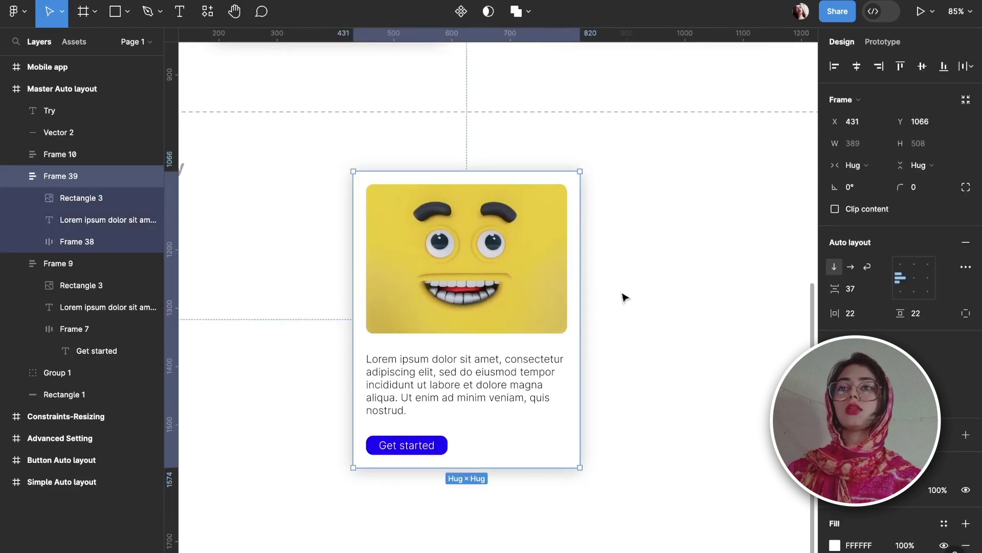
Step: Set the horizontal resizing of the lorem ipsum text inside the new card to Fill container
click(502, 389)
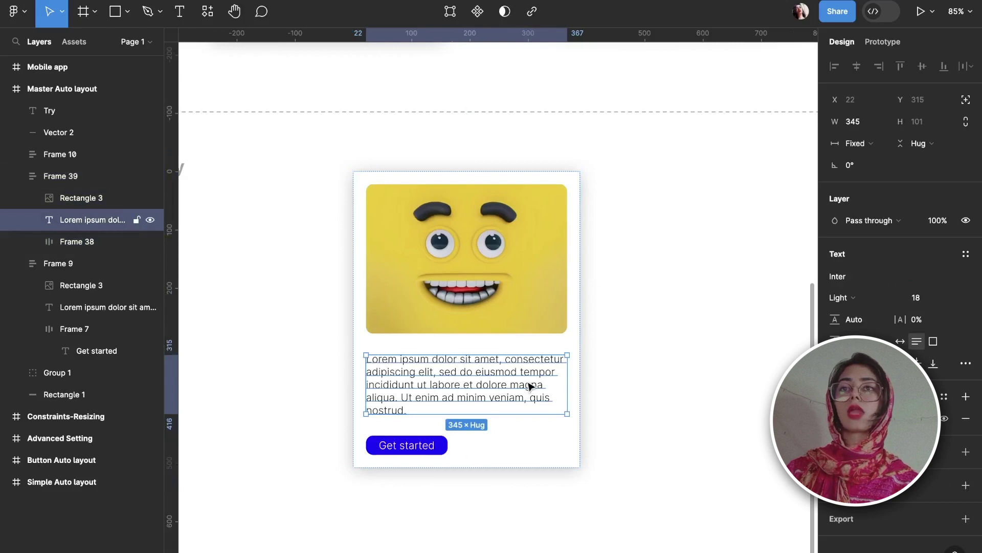
scroll(736, 220, down, 5)
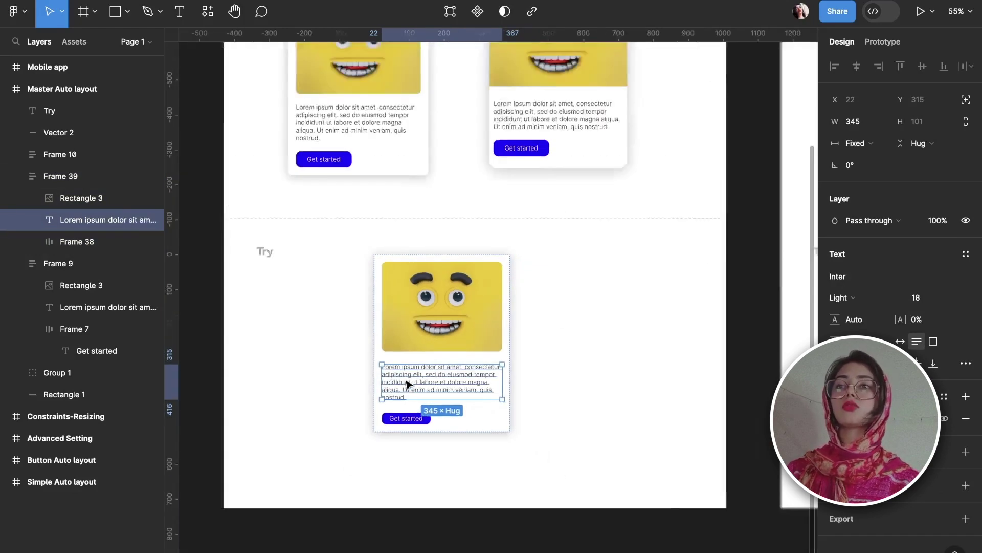
click(857, 145)
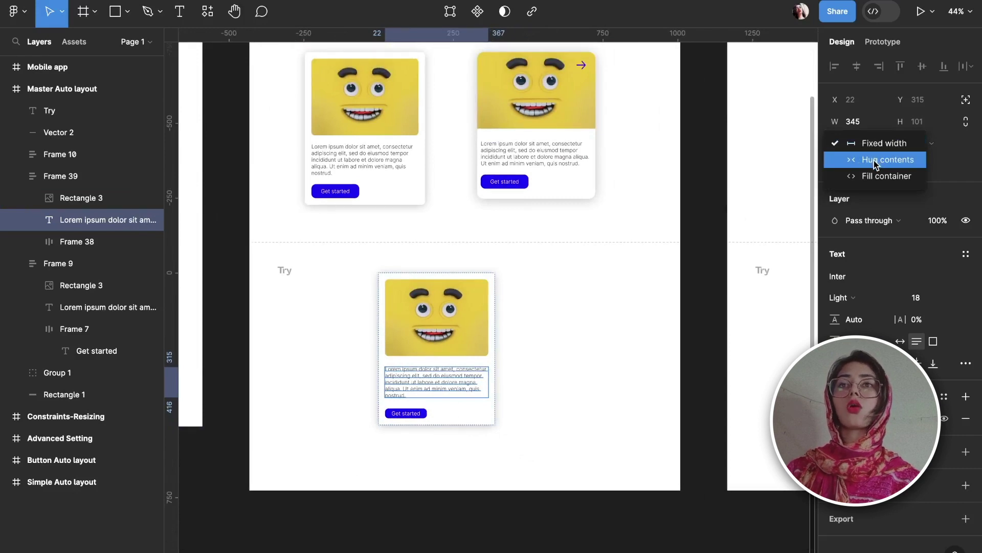
click(881, 175)
Step: Widen the new card in the Try area to about 388 px
scroll(566, 412, left, 2)
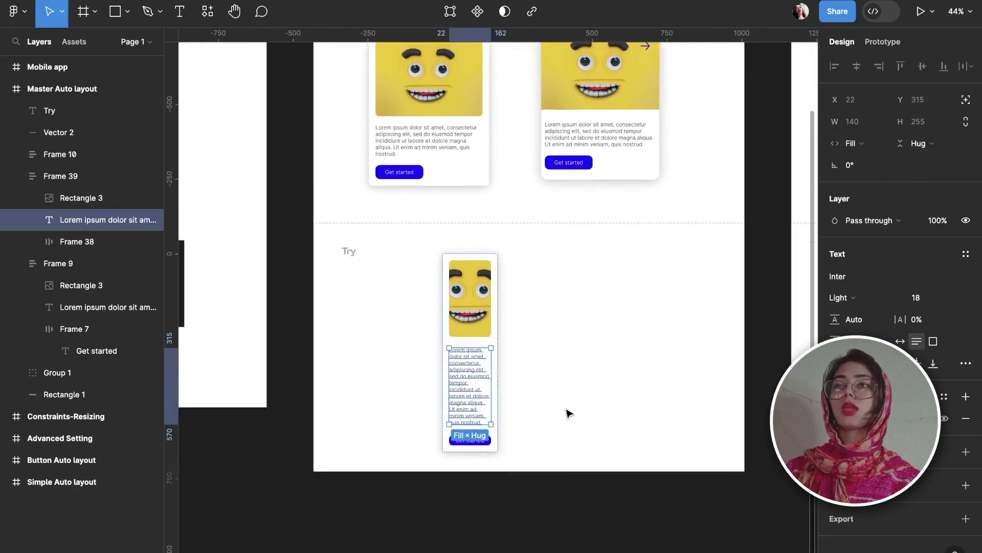
click(568, 413)
key(shift+0)
click(485, 471)
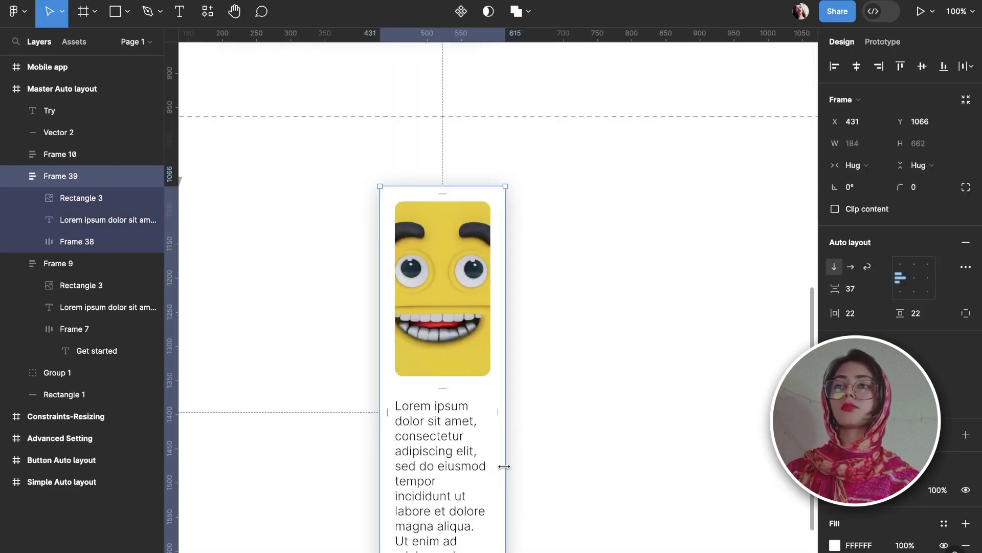
drag(505, 466, 642, 458)
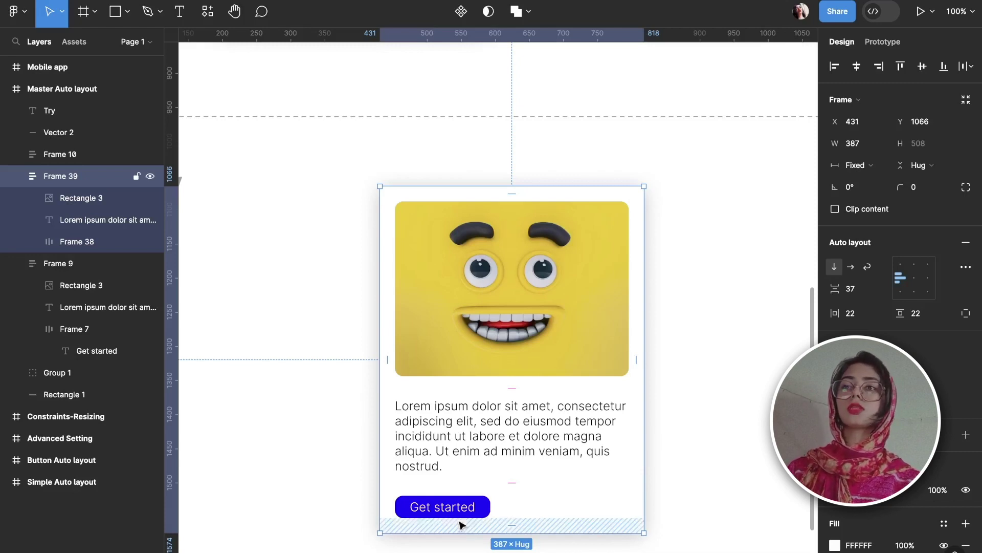
drag(644, 436, 645, 486)
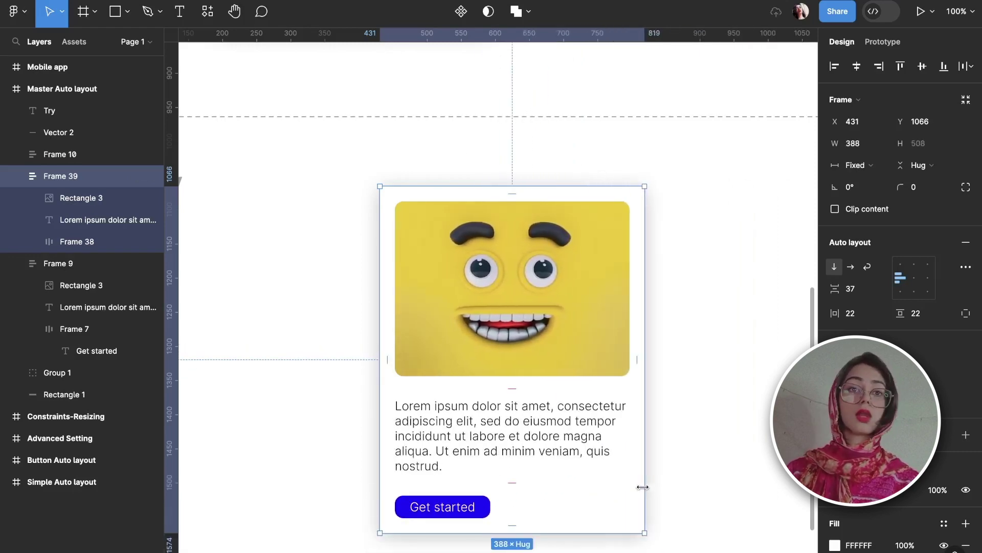
Step: Examine the second example card and the arrow icon placed over its image
scroll(512, 358, down, 3)
scroll(425, 395, up, 2)
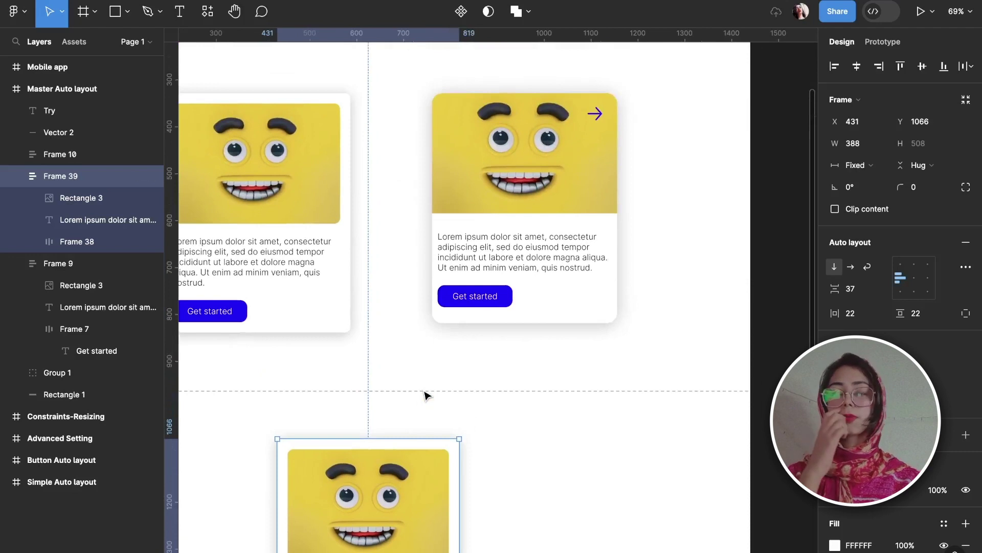
scroll(424, 396, up, 1)
scroll(425, 396, left, 1)
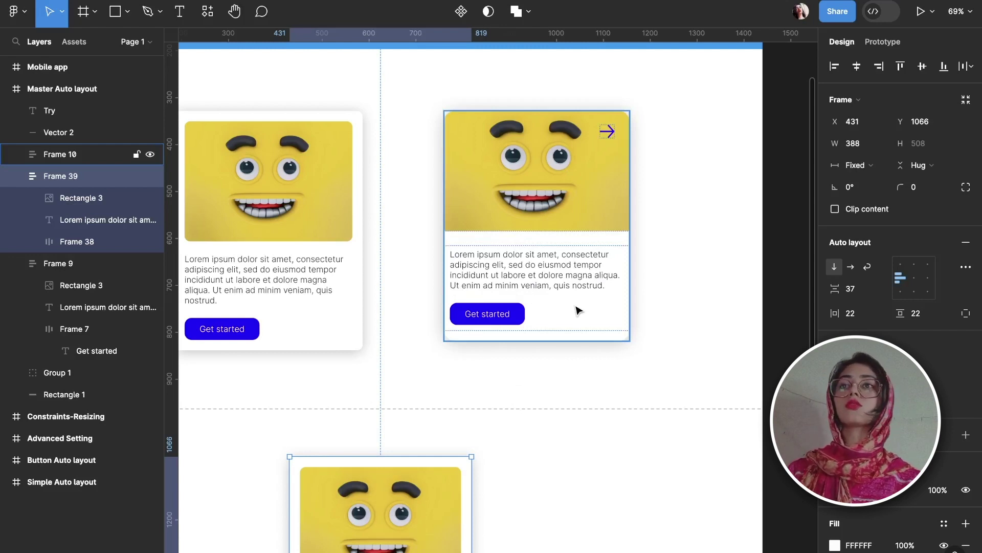
click(612, 140)
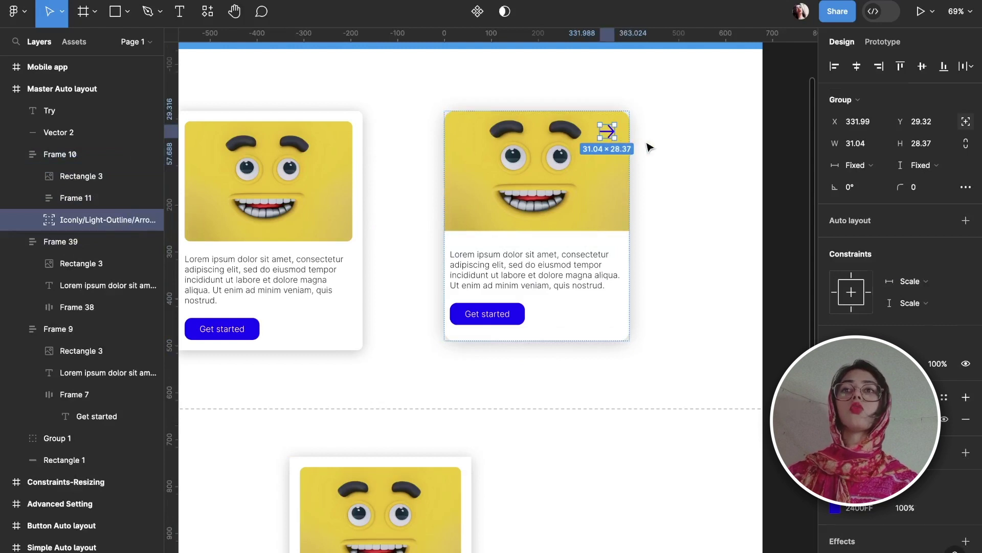
key(Escape)
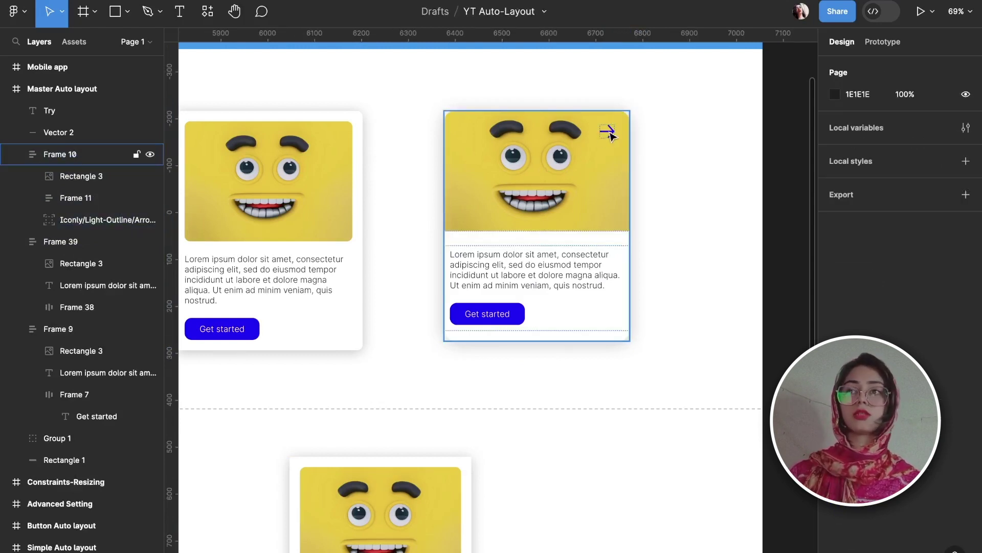
Step: Copy the second example card's image, text and Get started button into the Try area beside the finished card
scroll(611, 136, down, 5)
scroll(611, 136, up, 5)
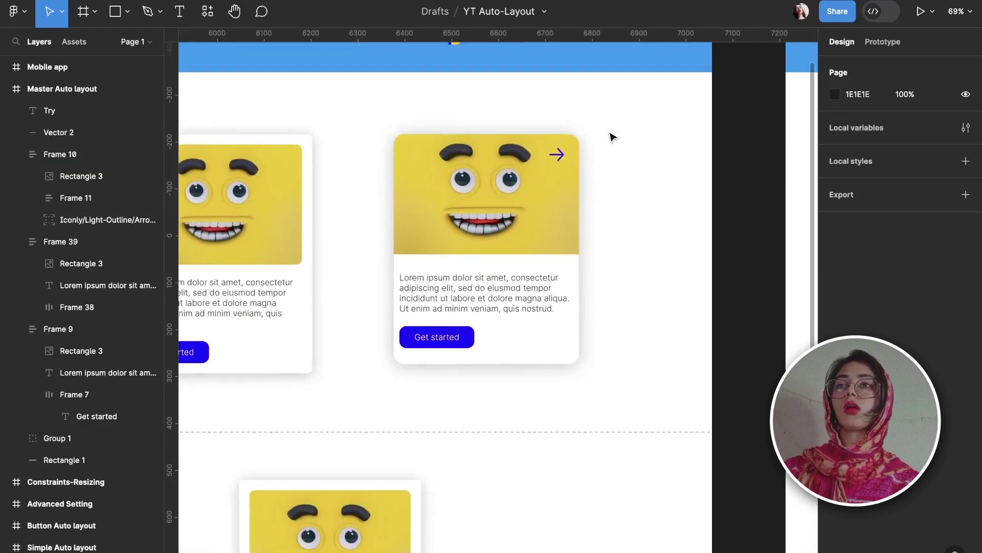
click(485, 200)
shift+click(450, 304)
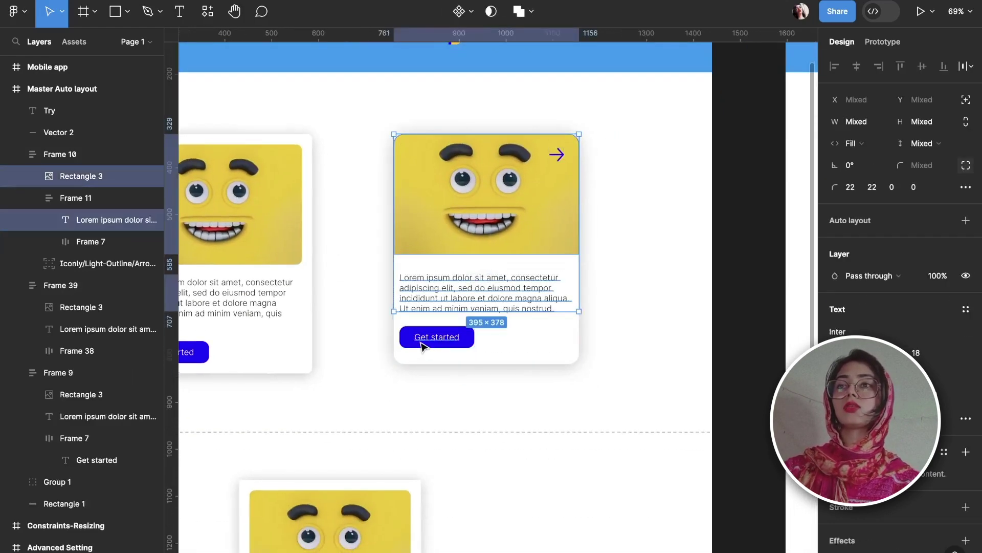
shift+click(128, 242)
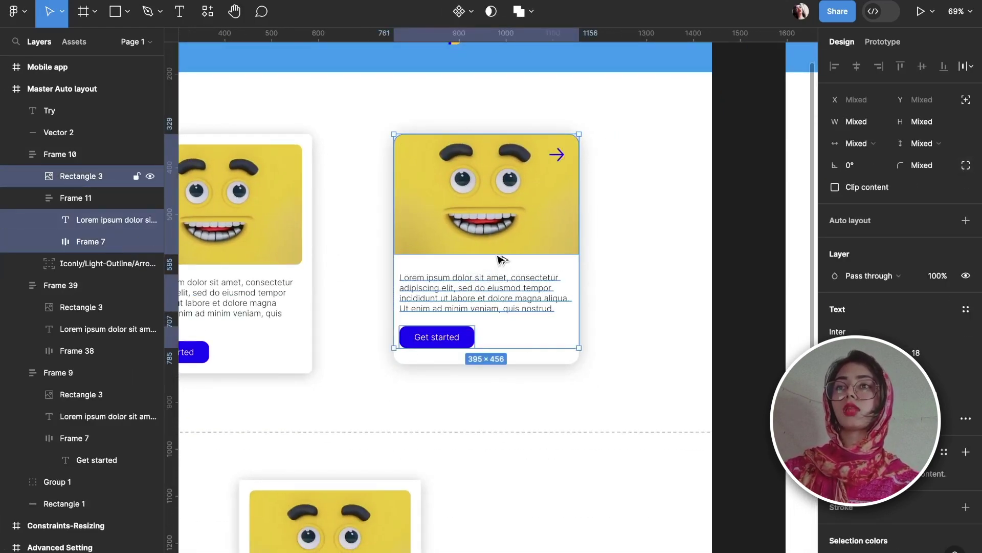
drag(501, 260, 572, 429)
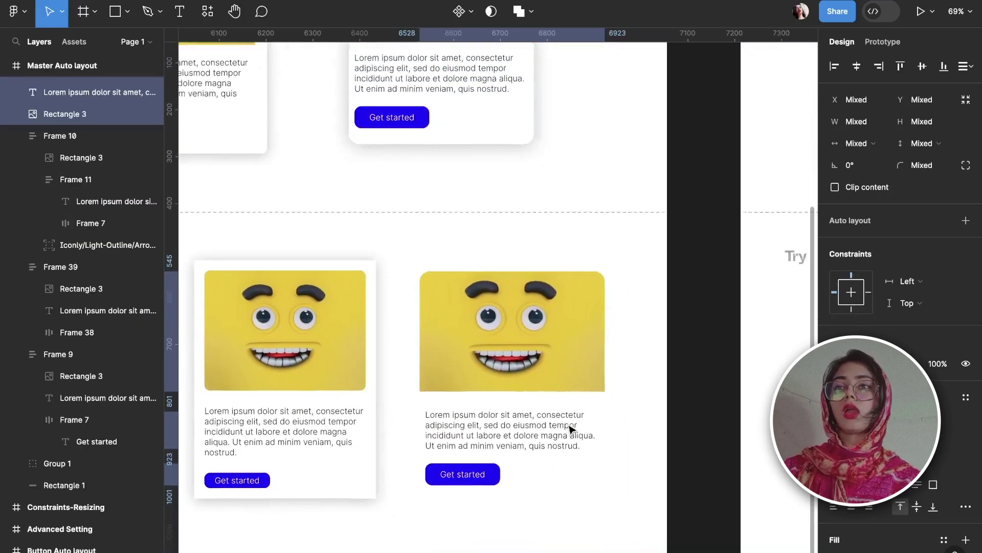
Step: Wrap the copied image, lorem ipsum text and Get started button in the Try area in one vertical auto layout frame
scroll(572, 429, down, 2)
scroll(572, 429, right, 1)
click(581, 394)
click(542, 310)
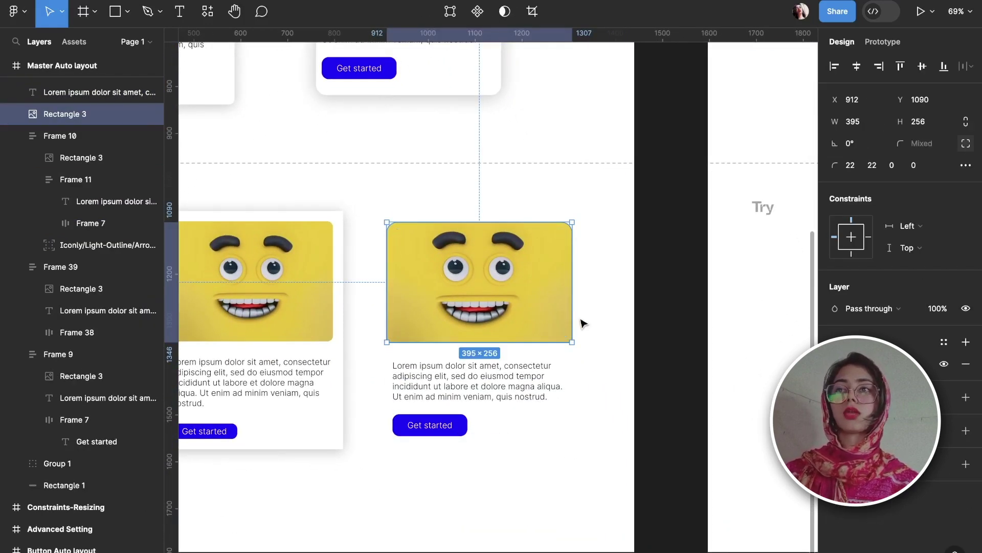
click(467, 391)
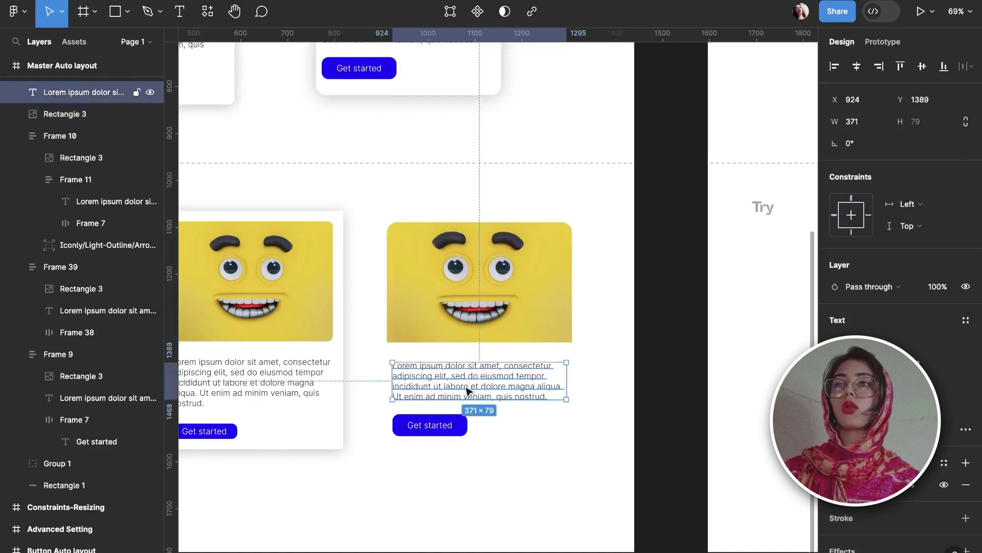
click(461, 443)
drag(532, 431, 414, 292)
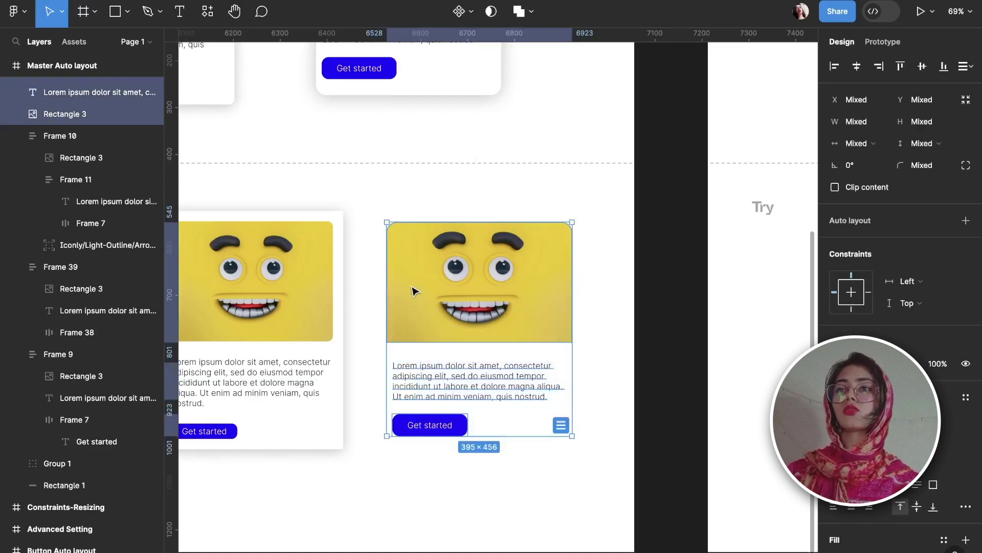
key(shift+a)
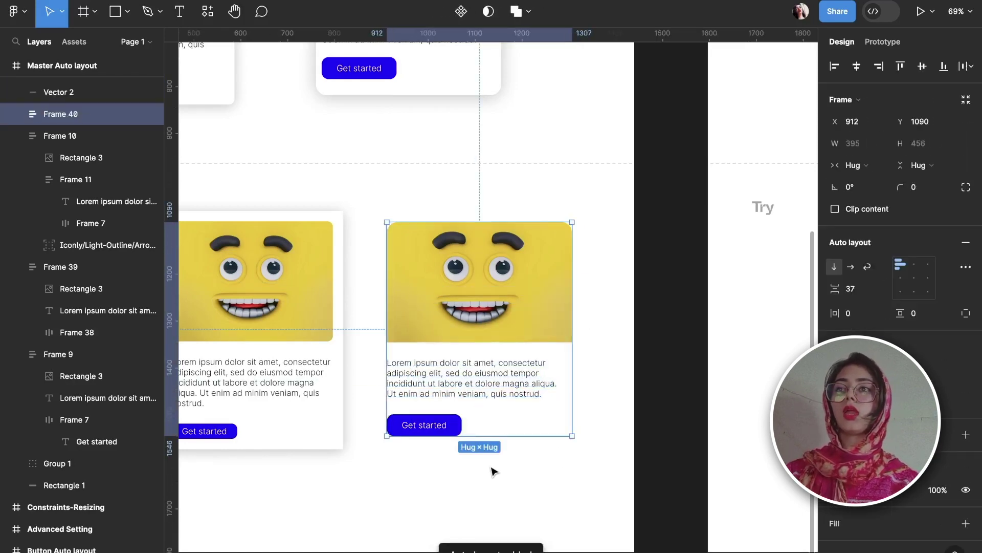
Step: Group the second card's lorem ipsum text and Get started button into a nested auto layout frame, separate from the image
double_click(511, 329)
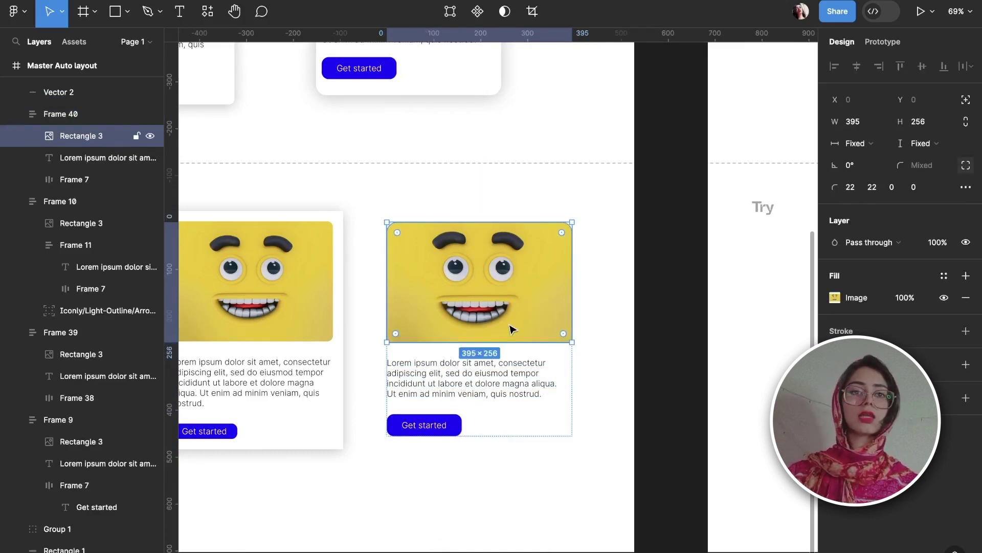
click(409, 392)
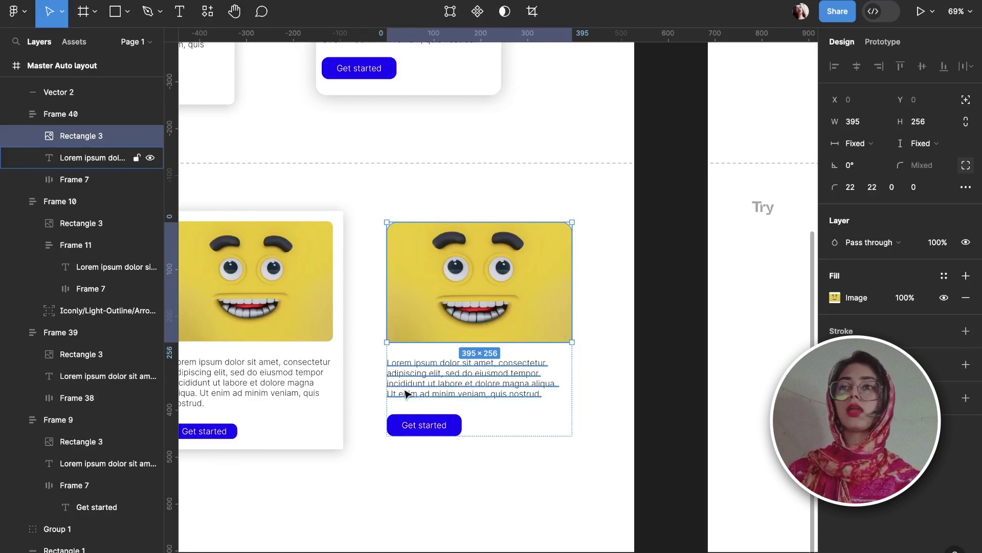
click(417, 425)
shift+click(455, 386)
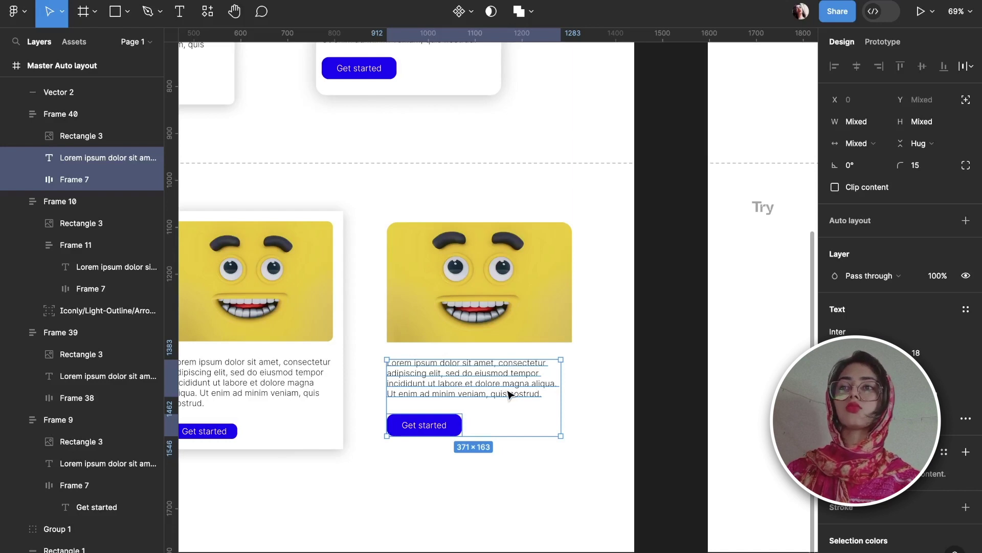
key(shift+a)
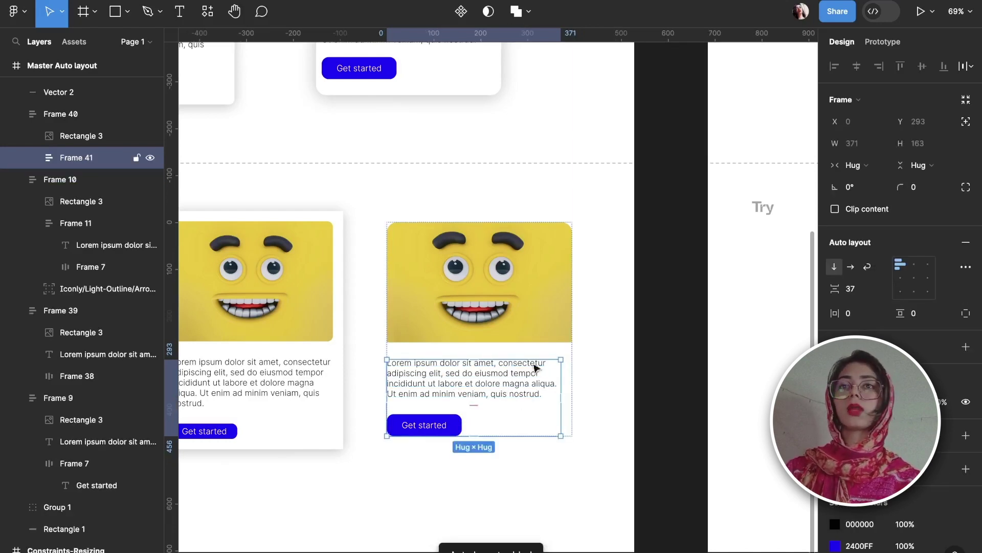
Step: Set the horizontal and vertical padding of the nested text-and-button frame to 12
click(850, 314)
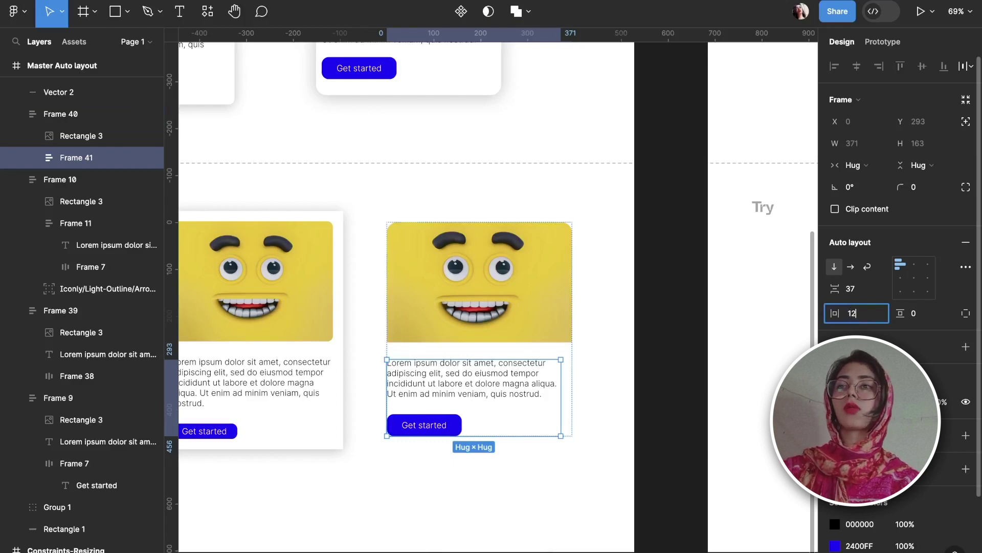
key(Return)
click(914, 313)
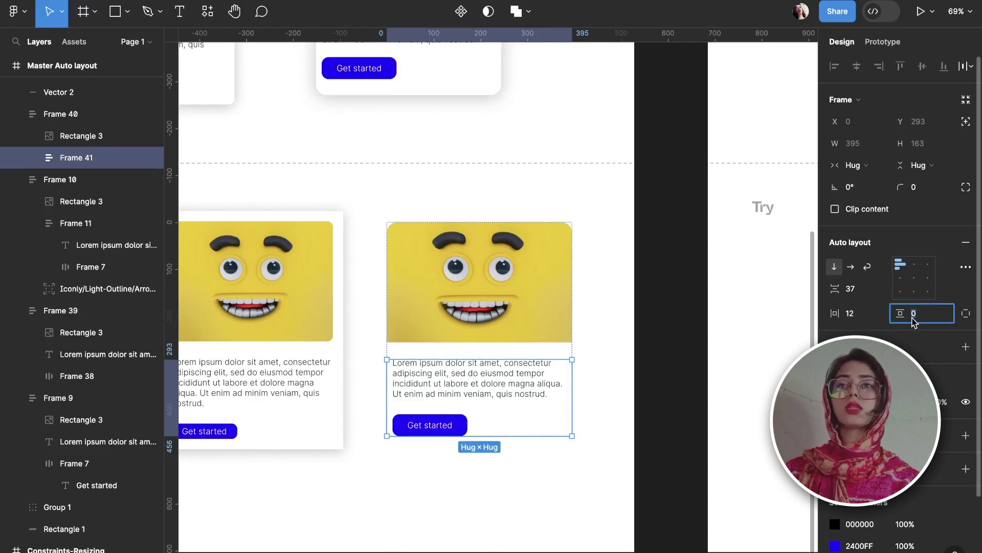
text(12)
key(Return)
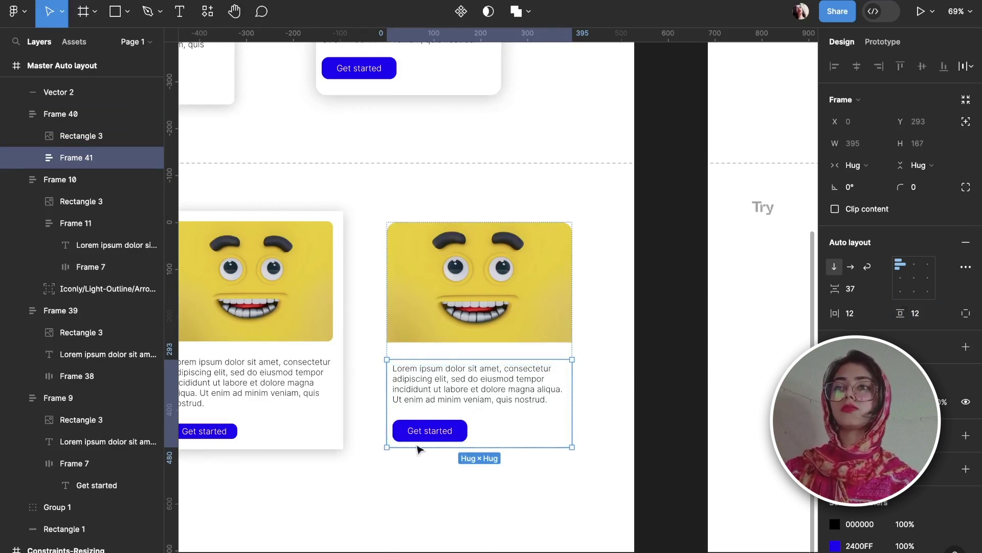
click(480, 518)
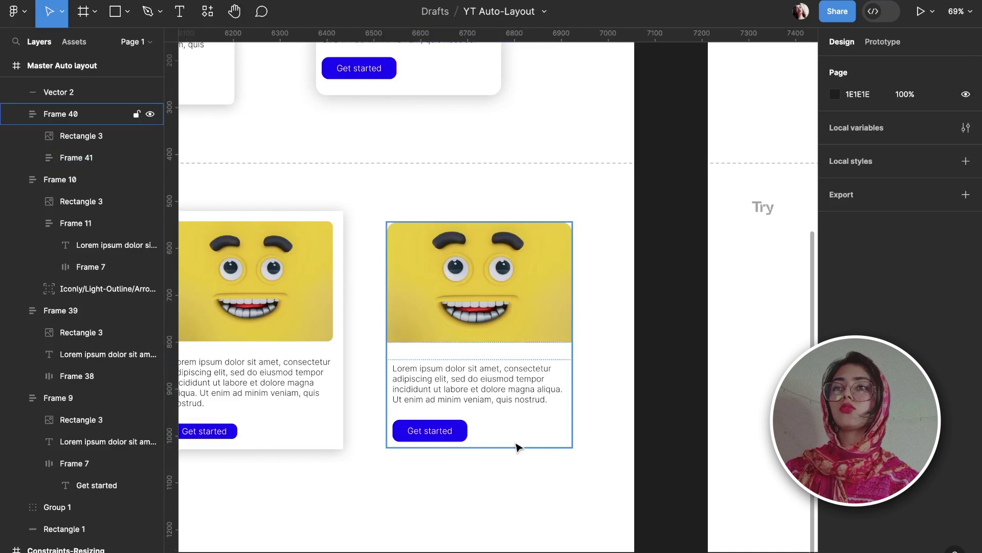
Step: Reduce the second card's spacing between the image and the nested text frame to 22
click(505, 292)
click(460, 478)
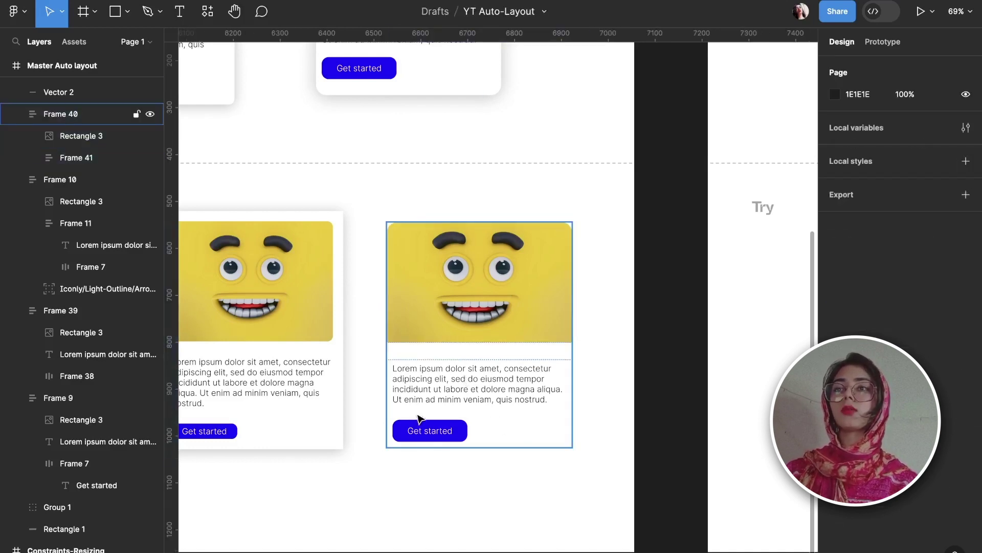
click(418, 422)
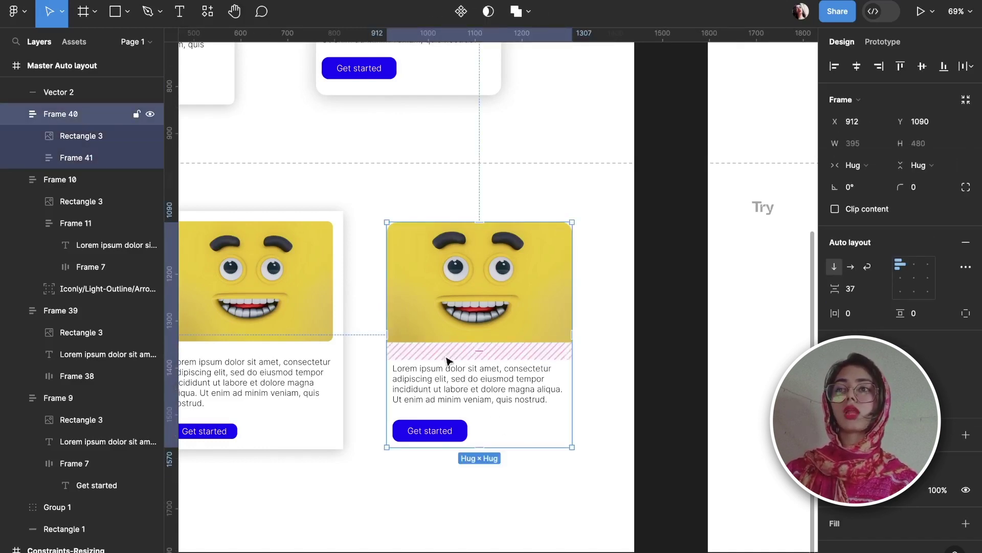
drag(482, 347, 480, 344)
click(529, 484)
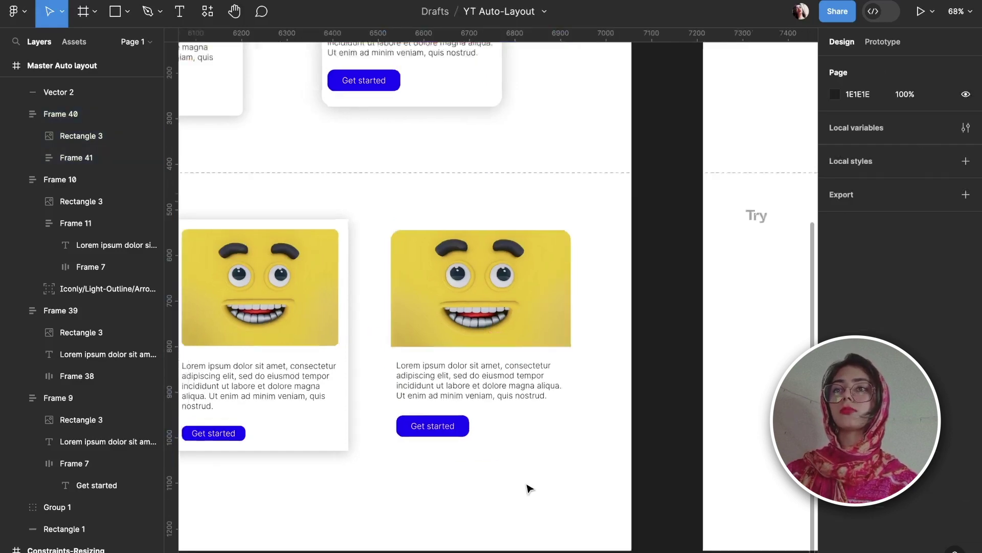
Step: Try to narrow the second card in the Try area to test how its contents respond
scroll(528, 486, down, 5)
click(527, 435)
scroll(509, 409, up, 3)
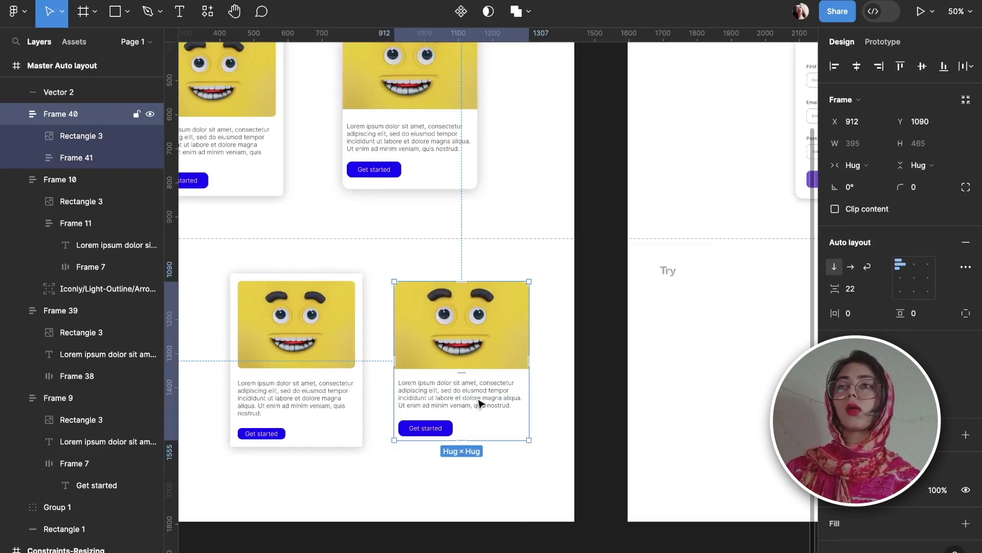
click(481, 403)
click(526, 373)
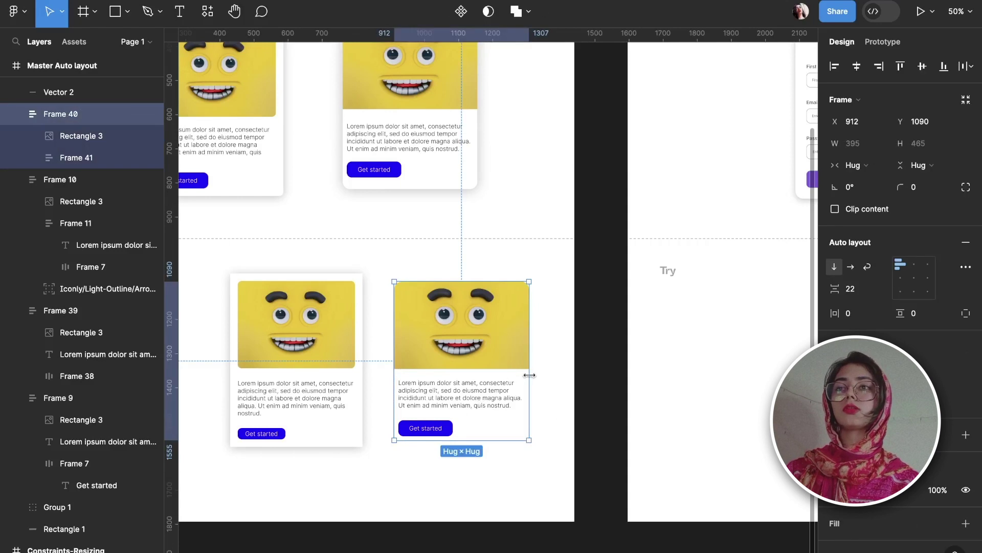
drag(529, 373, 495, 375)
double_click(495, 375)
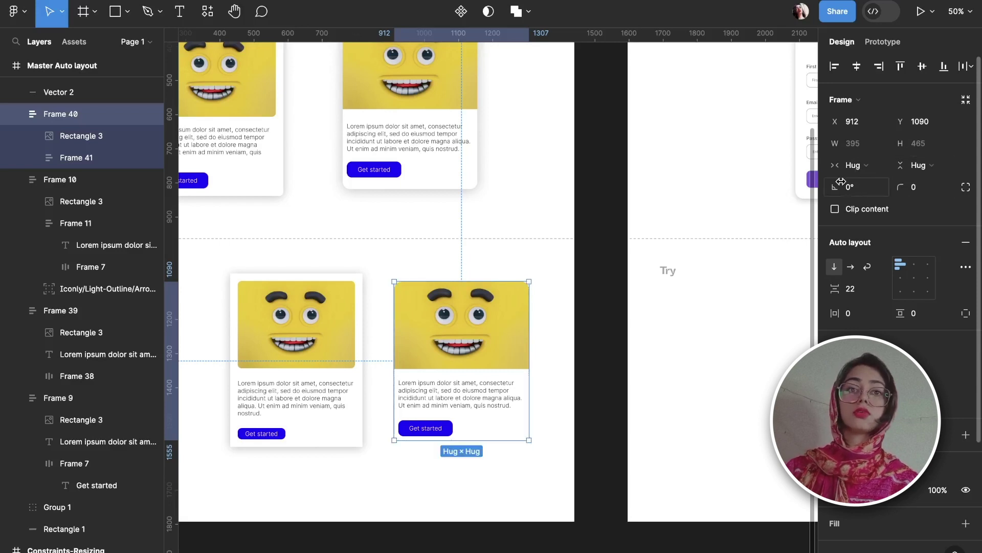
Step: Set the horizontal resizing of the second card's image to Fill container
click(497, 390)
click(482, 337)
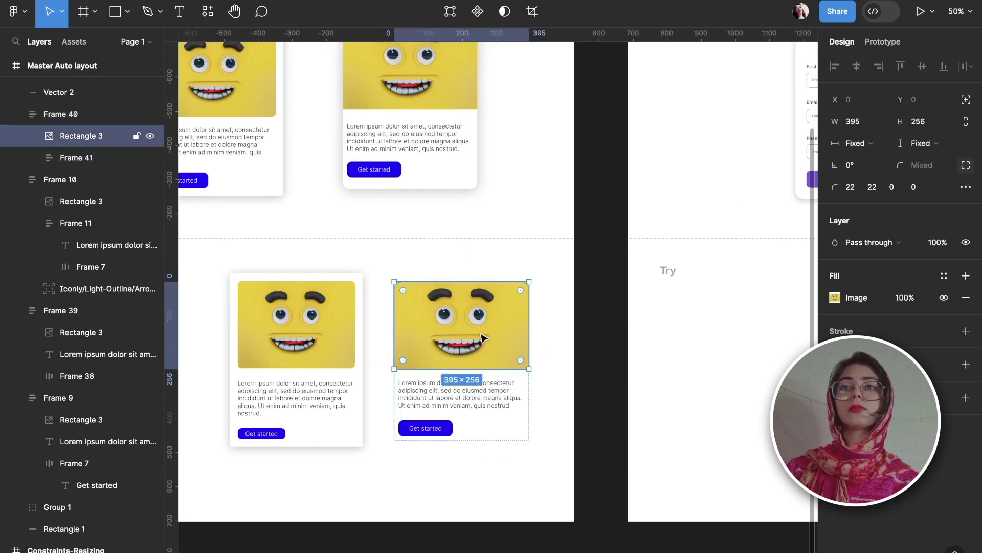
click(855, 143)
click(882, 158)
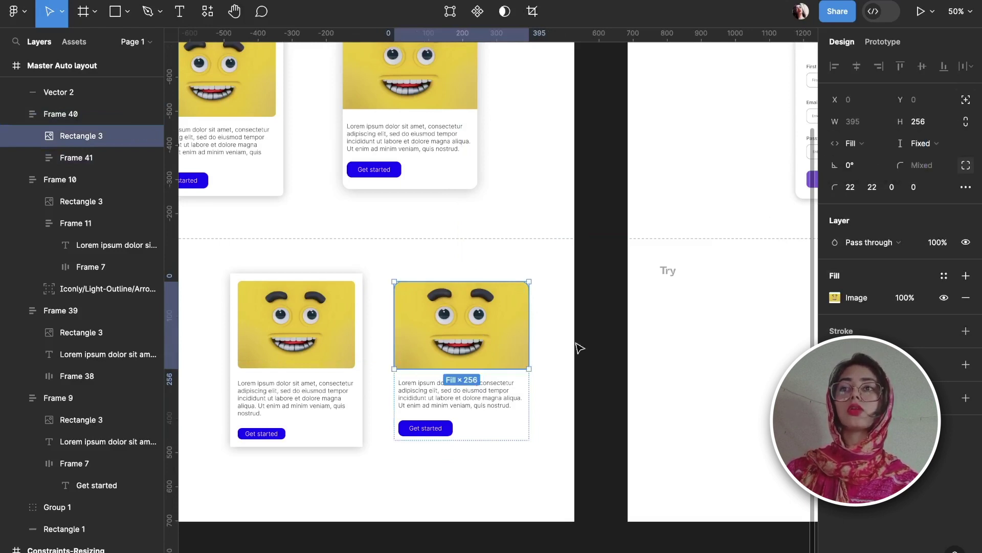
Step: Try setting the horizontal resizing of the second card's lorem ipsum text to Fill container
click(479, 394)
click(479, 392)
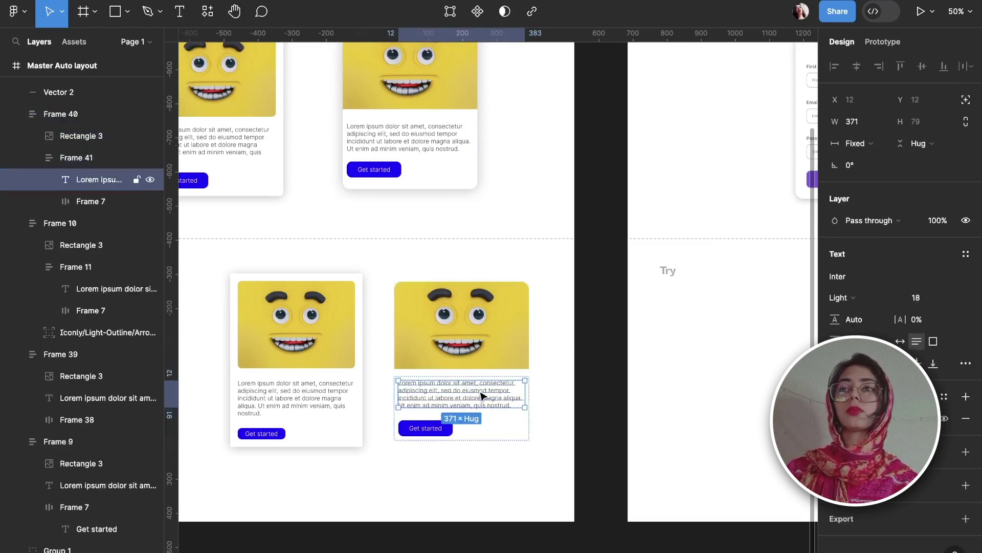
click(869, 148)
click(875, 176)
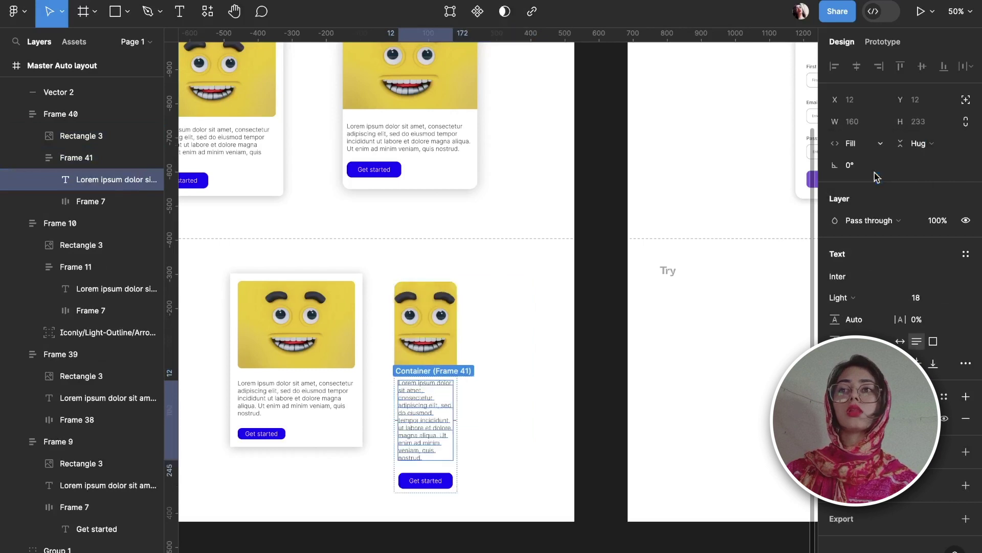
Step: Try to widen the second card, and undo the Fill container sizing of its text
click(471, 433)
click(471, 435)
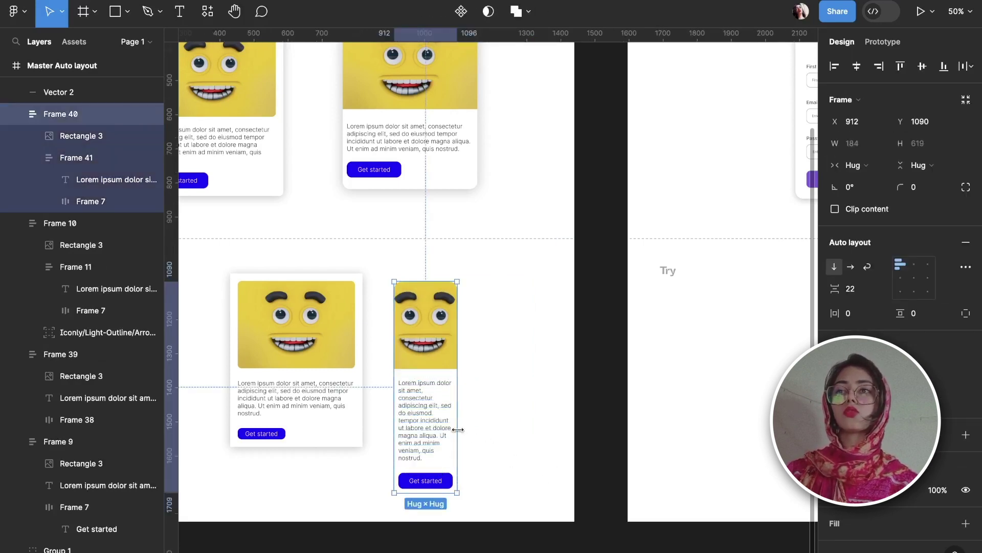
drag(458, 430, 554, 431)
double_click(555, 431)
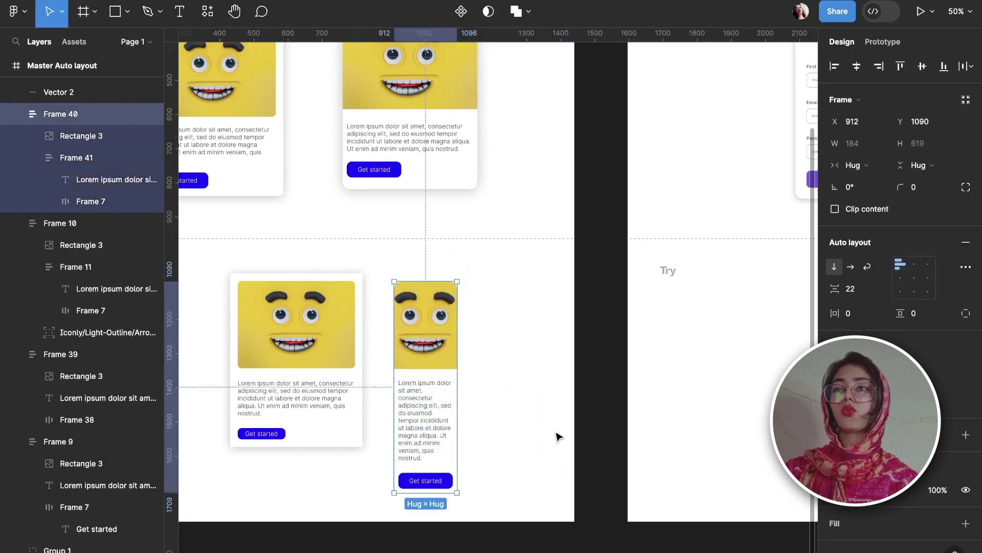
click(389, 427)
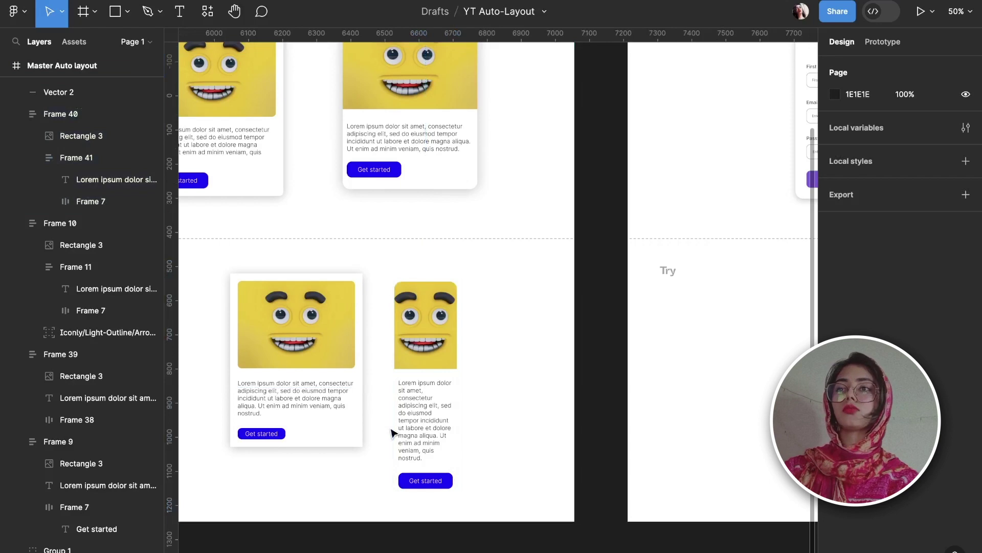
ctrl+click(422, 428)
key(ctrl+z)
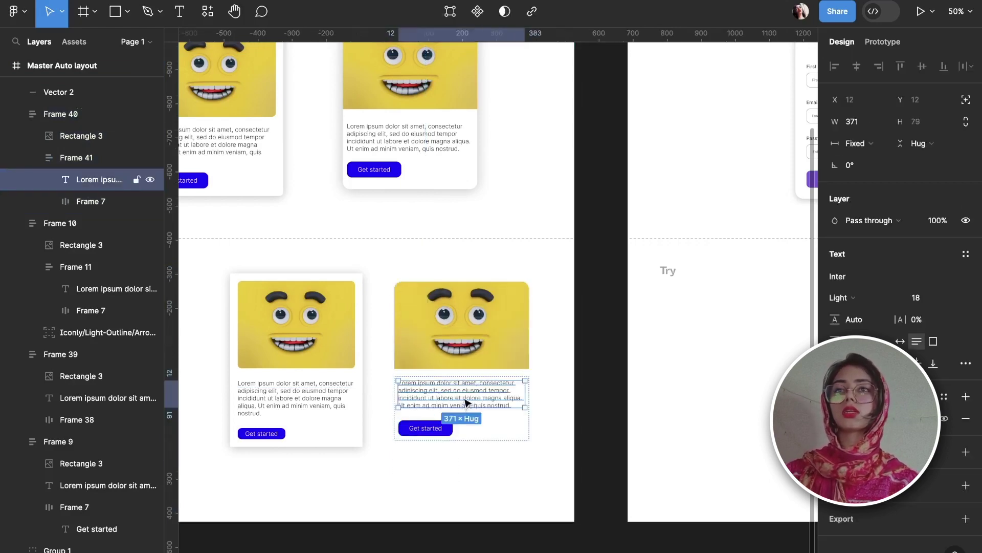
Step: Set the second card's lorem ipsum text to Fill container horizontally
click(858, 143)
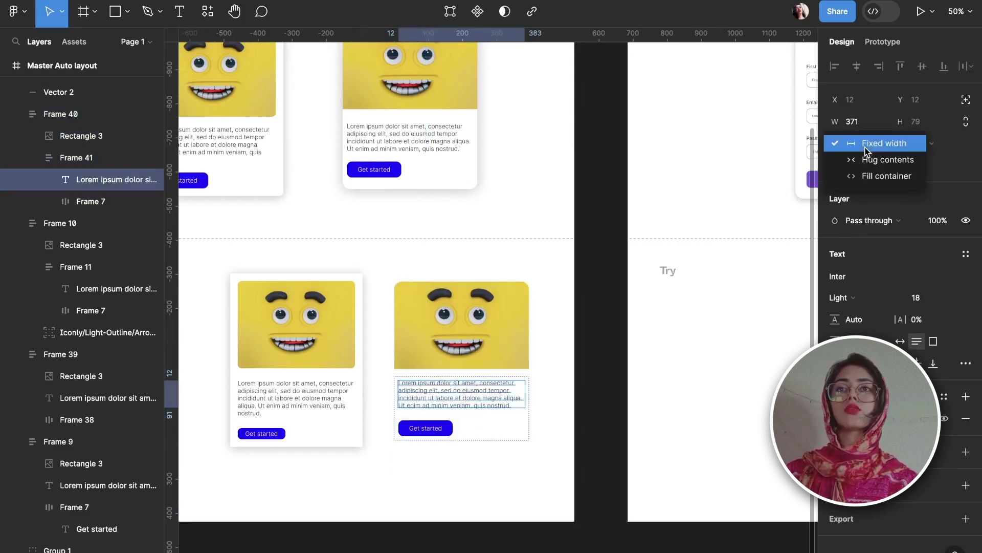
click(894, 175)
click(481, 415)
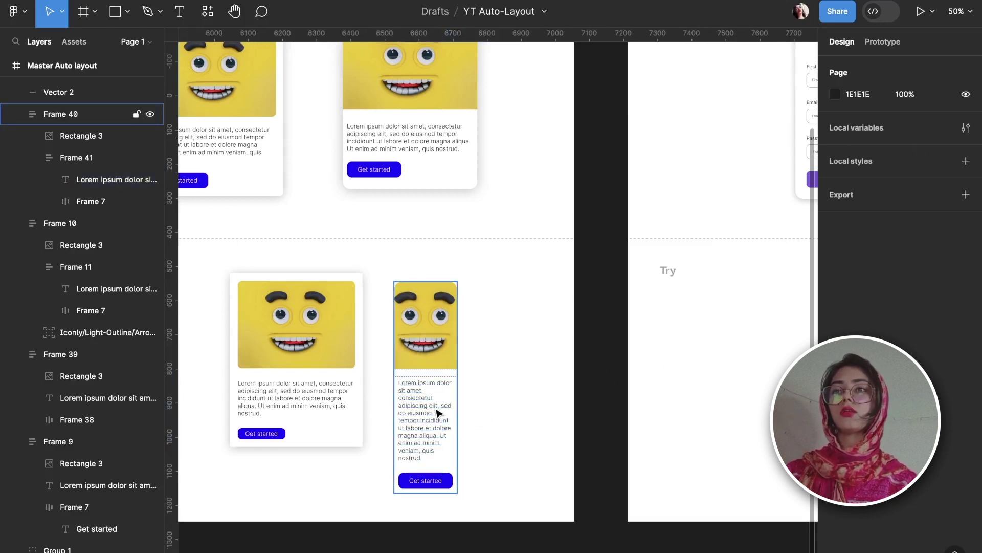
Step: Widen the second card back to roughly the width of the example card above it
click(438, 410)
drag(457, 406, 527, 412)
double_click(527, 412)
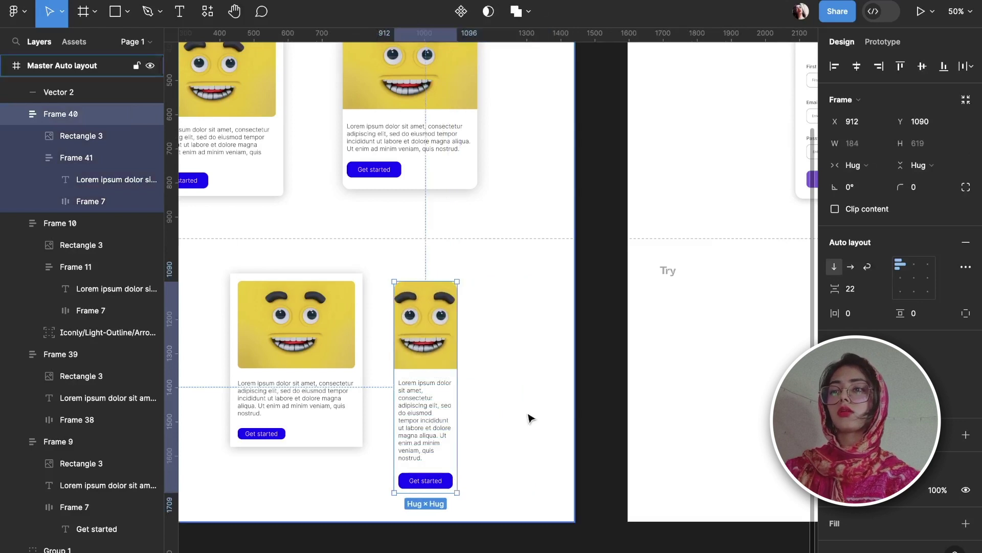
click(438, 440)
drag(454, 433, 533, 425)
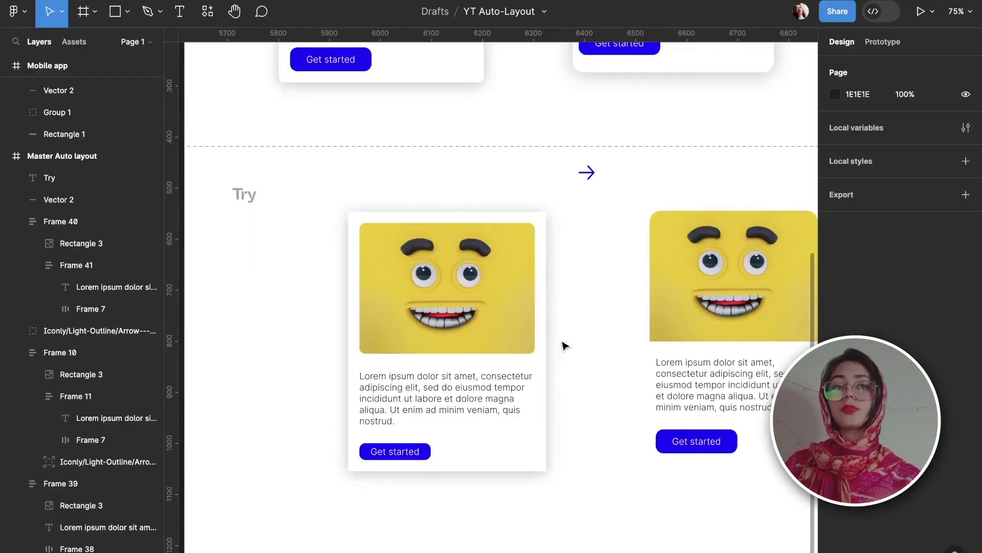
Step: Move the arrow icon from above the cards into the first card's auto layout frame in the Try area
click(522, 351)
mouse_move(548, 350)
mouse_down()
mouse_move(602, 350)
mouse_move(546, 368)
mouse_up()
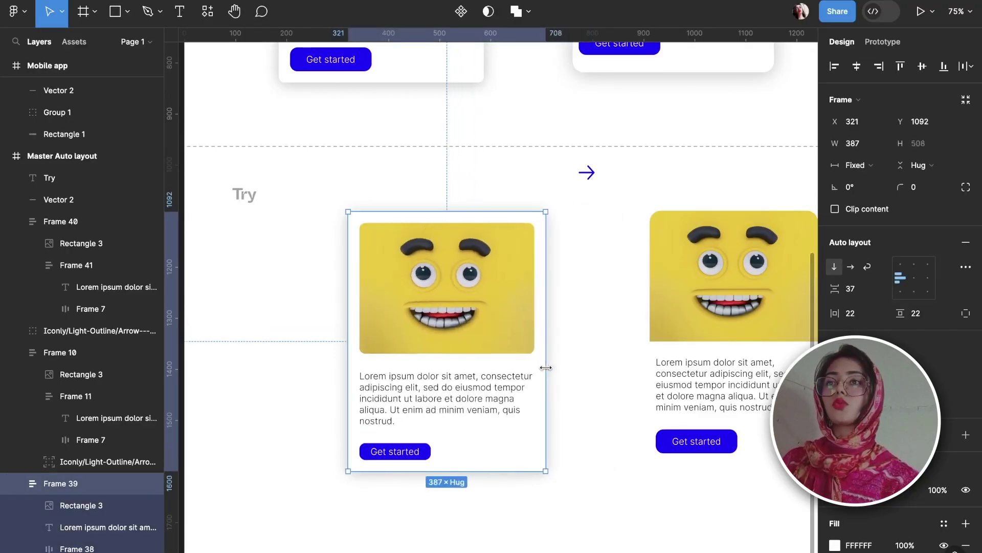
click(589, 176)
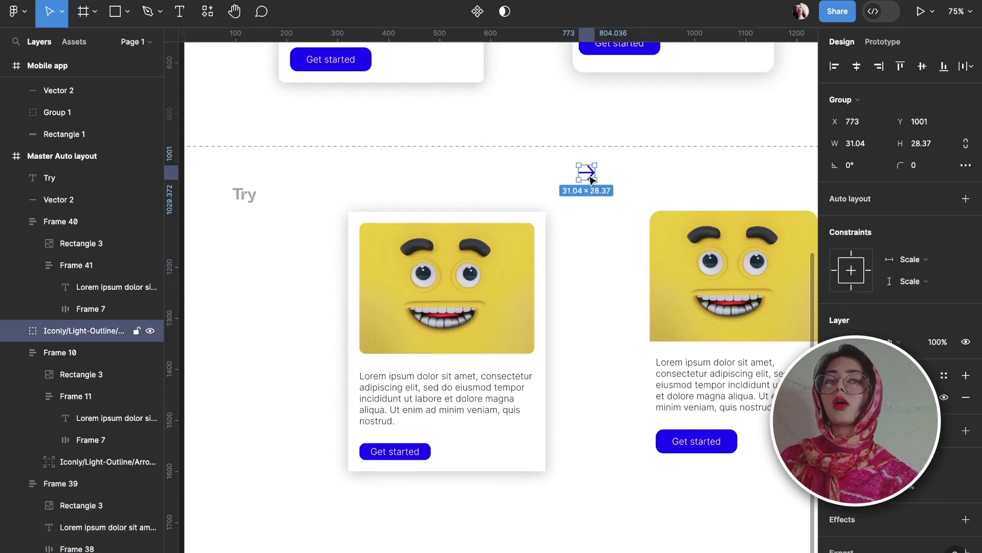
drag(578, 178, 490, 229)
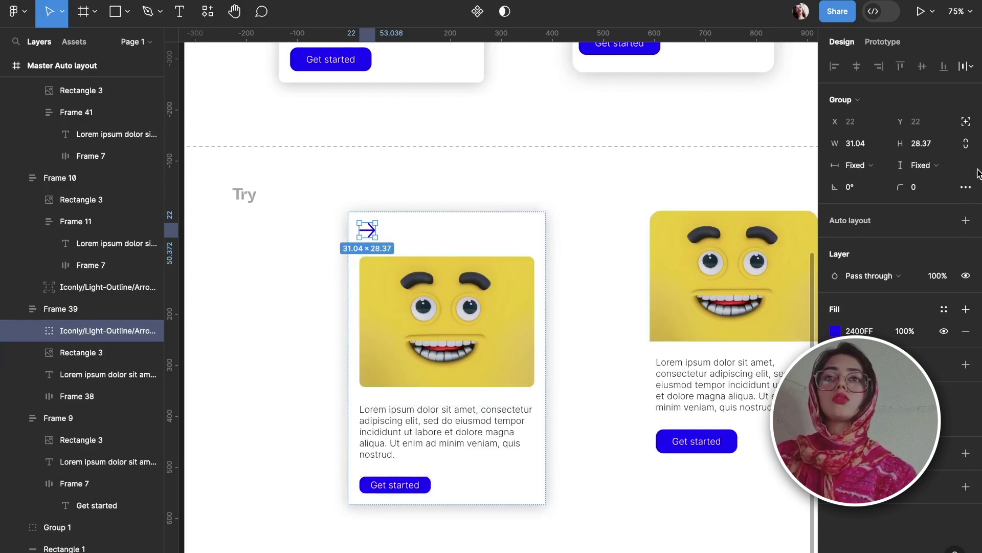
Step: Give the arrow icon absolute position within the first card and place it over the image's upper-right corner
click(965, 123)
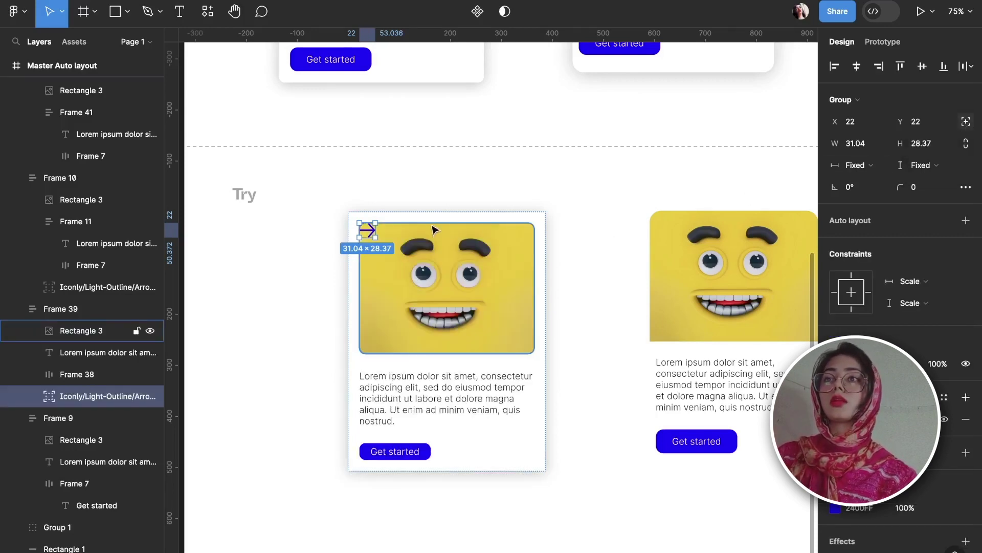
drag(368, 235, 516, 251)
click(594, 318)
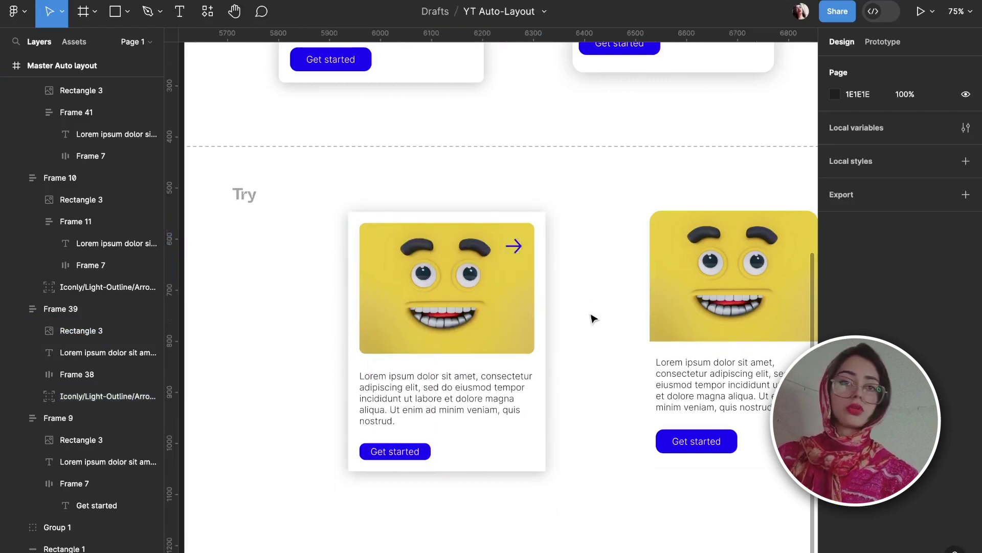
Step: Select the arrow icon nested inside the first Try card to inspect its placement
click(511, 249)
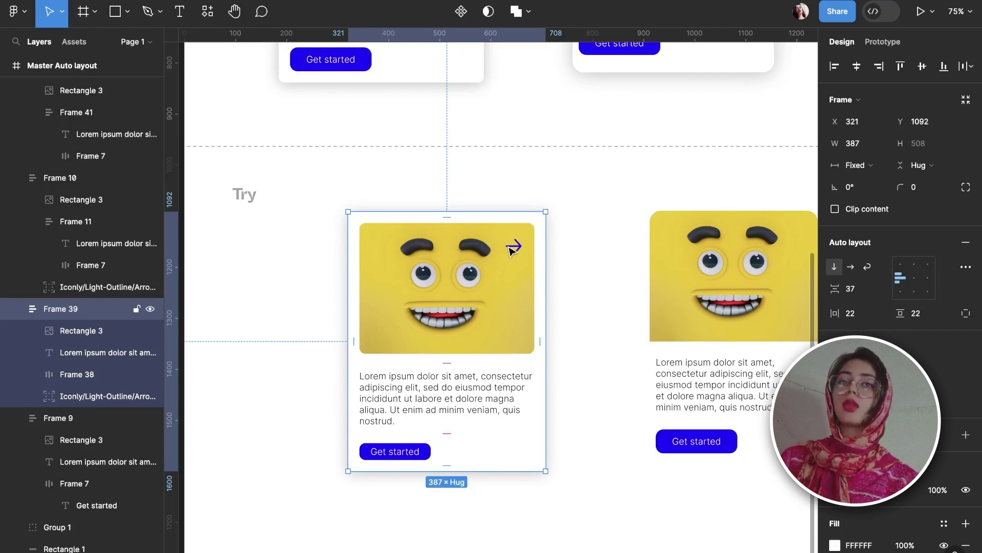
click(512, 250)
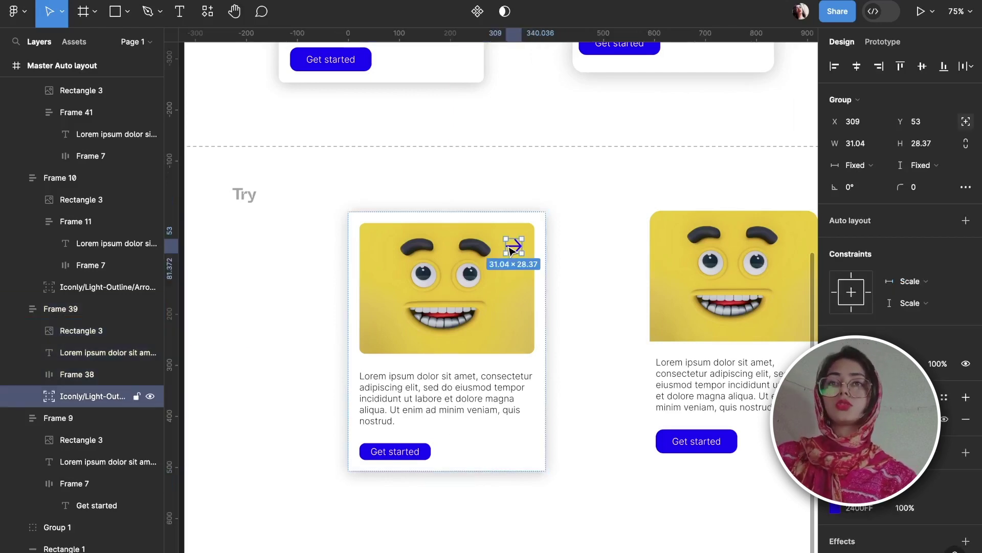
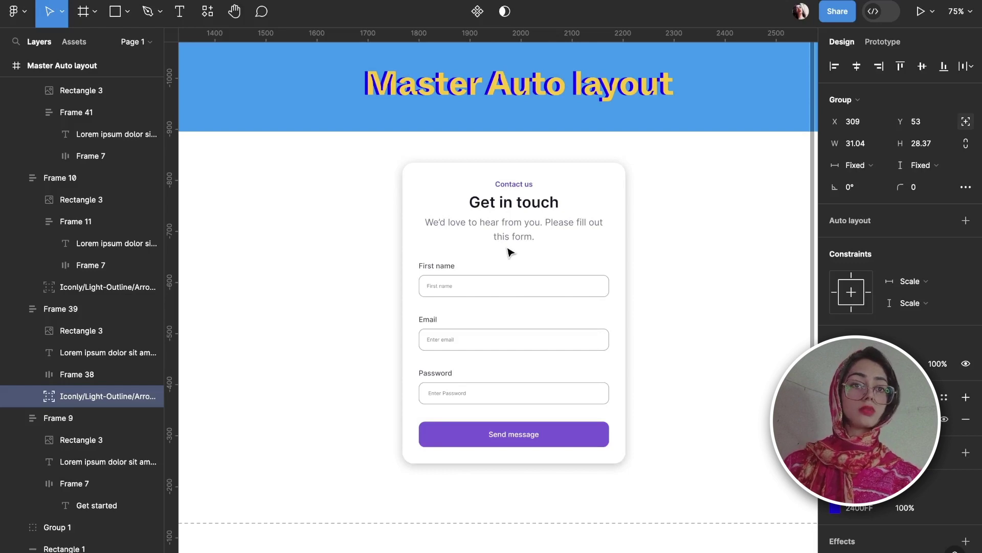
Step: Wrap all loose contact form elements in the Mobile app Try area into one vertical auto layout frame
scroll(509, 252, right, 20)
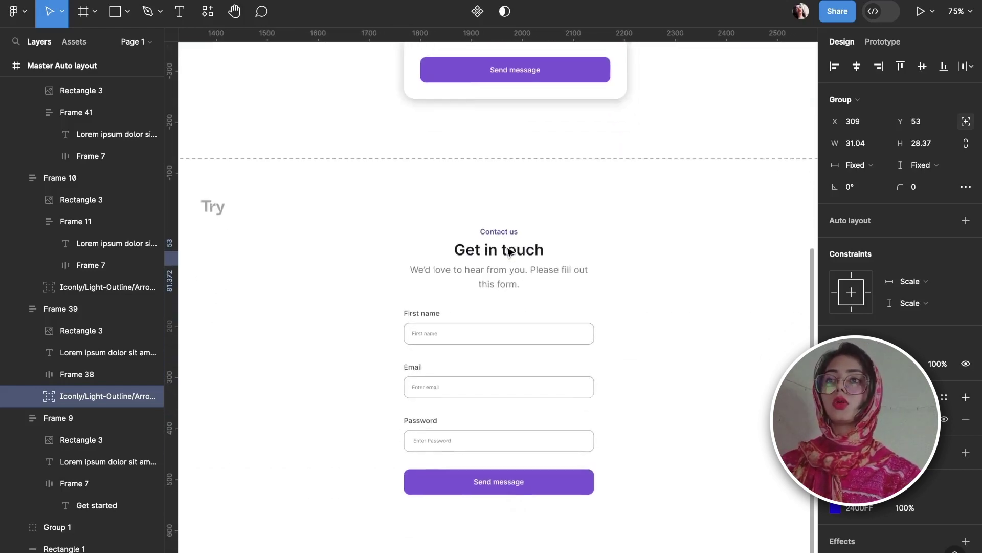
click(352, 212)
click(404, 225)
click(659, 454)
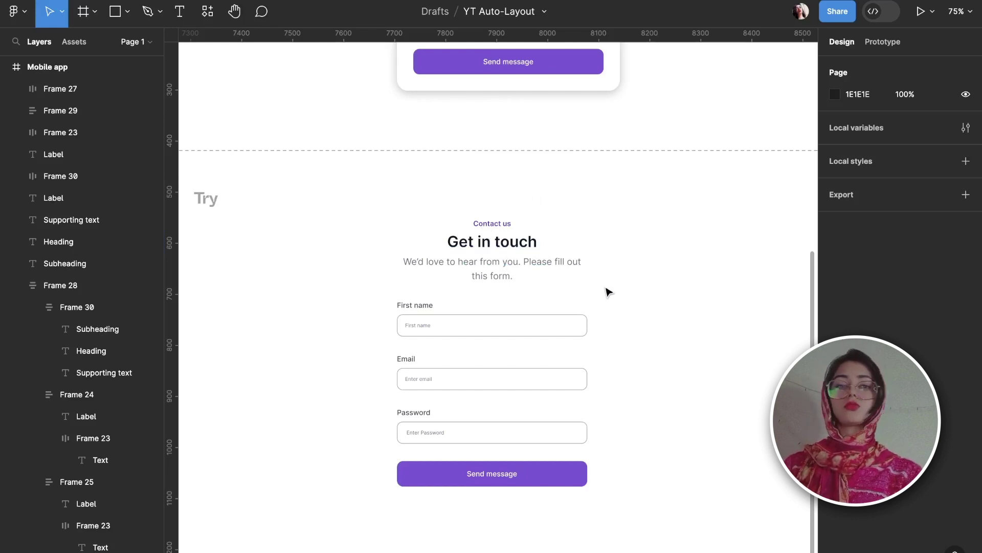
drag(333, 180, 668, 534)
key(shift+a)
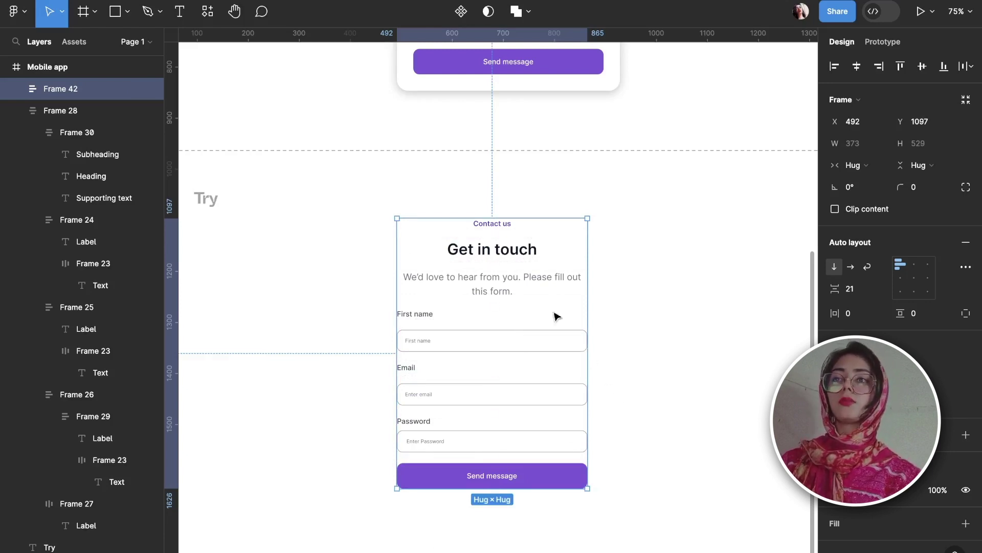
Step: Add a light grey F4F4F4 fill to the contact form's auto layout frame
scroll(898, 527, down, 4)
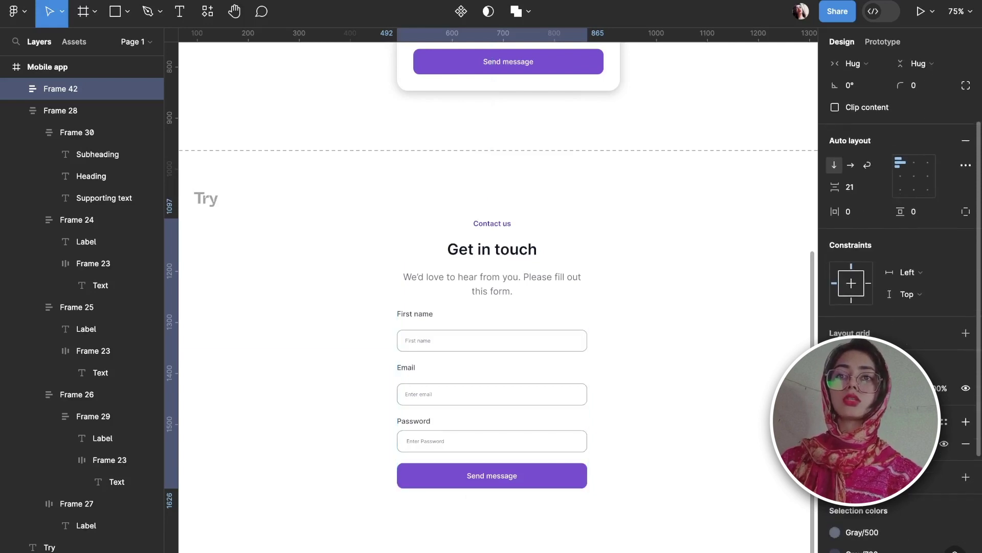
click(966, 422)
click(835, 443)
click(660, 242)
drag(660, 243, 656, 238)
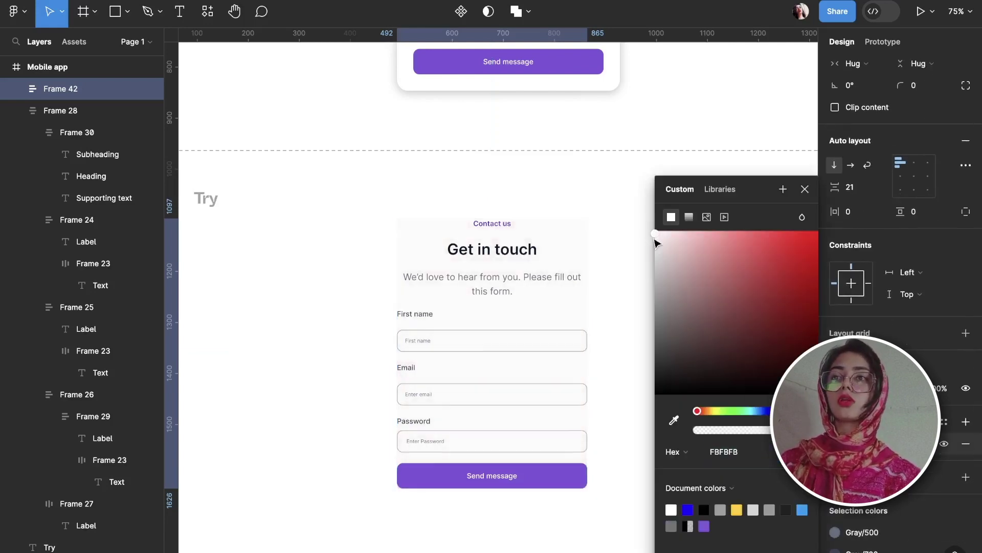
Step: Add a drop shadow with a blur of 32 to the contact form frame
scroll(860, 509, down, 5)
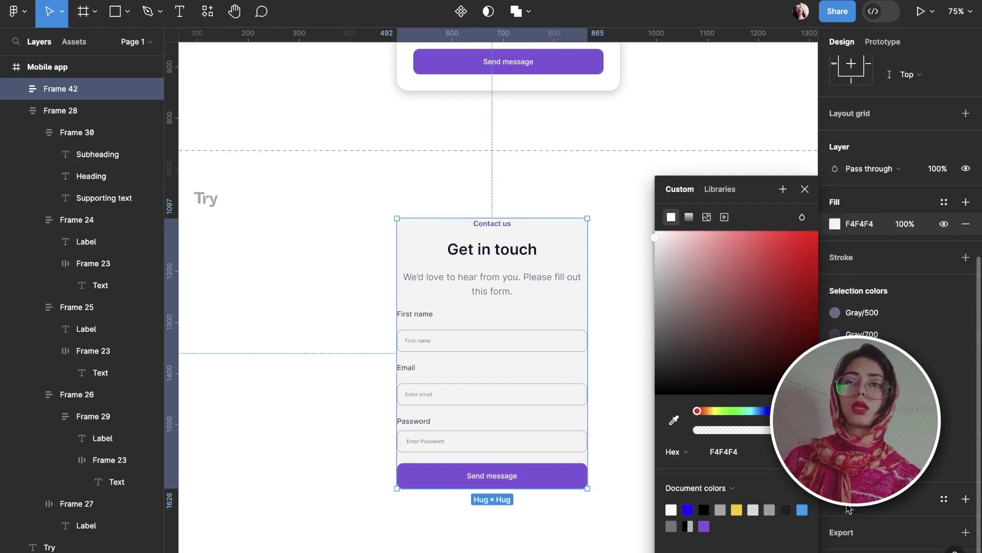
click(966, 499)
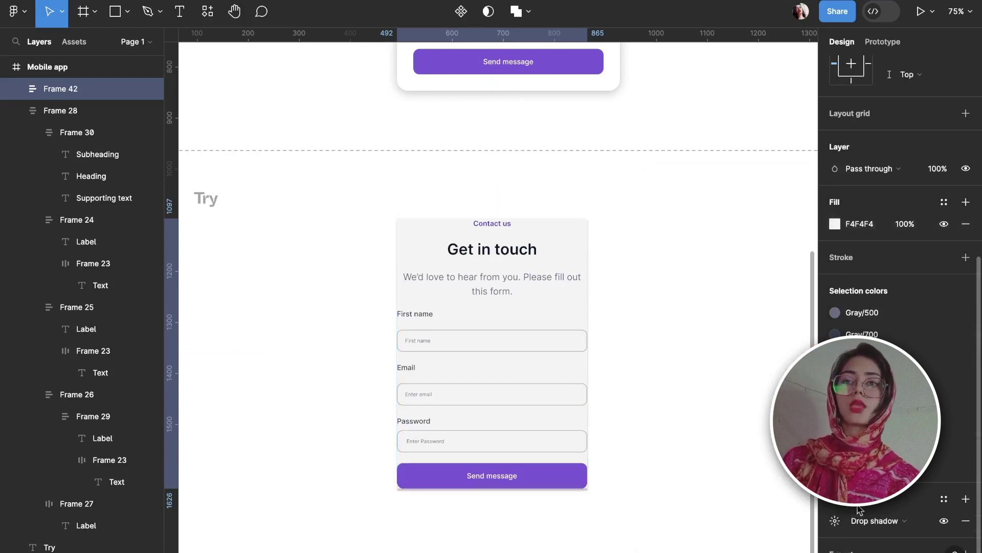
click(835, 521)
click(773, 480)
text(32)
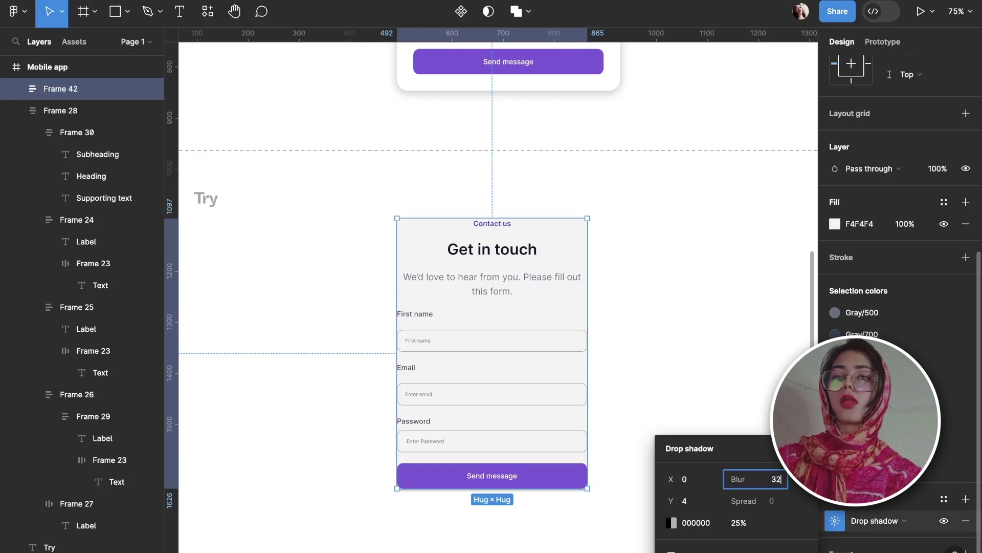
key(Return)
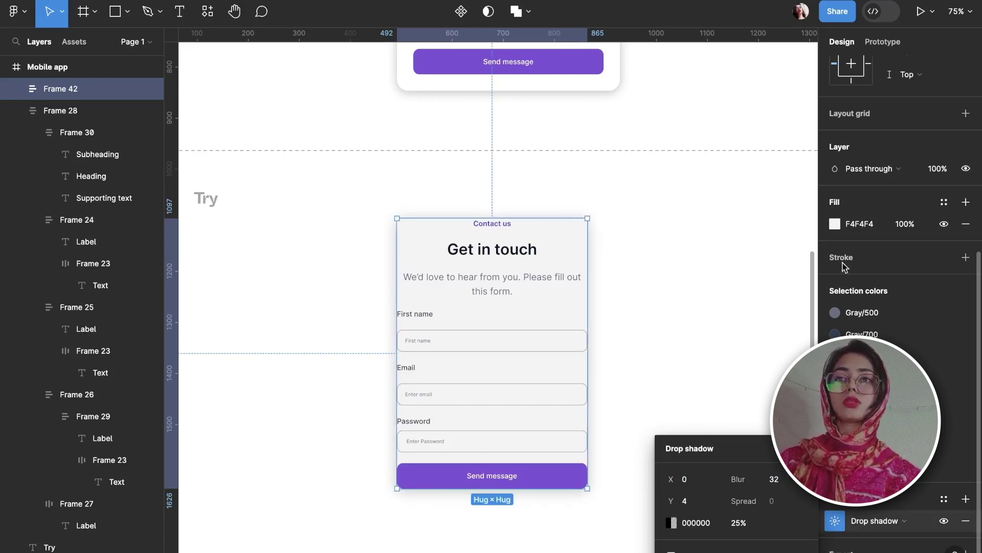
Step: Change the contact form frame's fill to white FFFFFF and set its corner radius to 22
click(835, 224)
drag(773, 256, 577, 174)
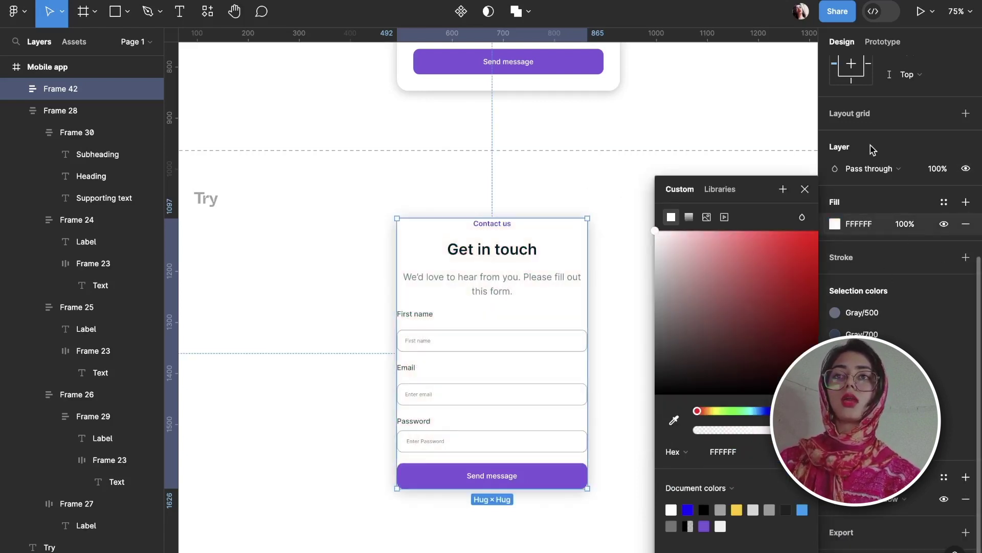
scroll(870, 145, up, 5)
click(921, 187)
text(22)
key(Return)
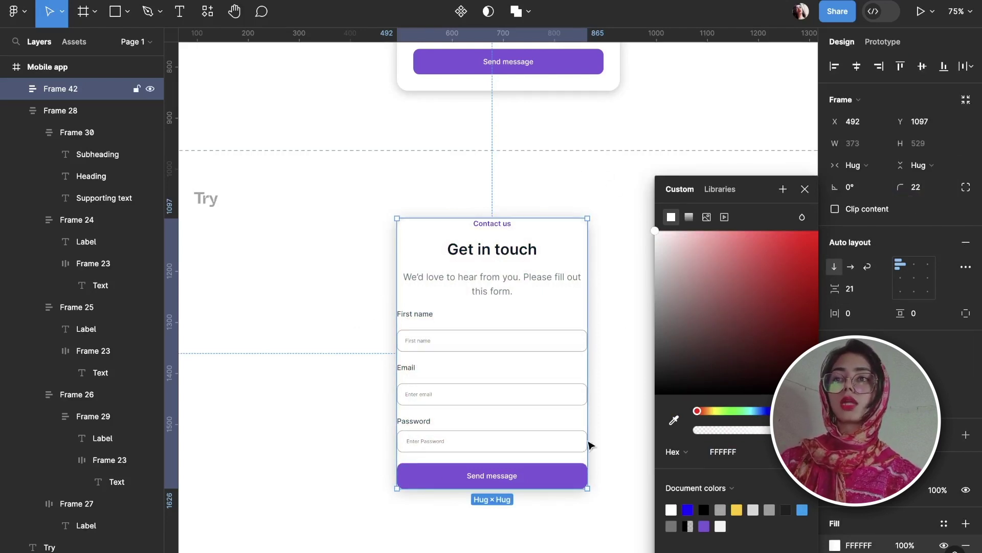
Step: Set the contact form frame's horizontal and vertical padding to 22
scroll(870, 256, down, 2)
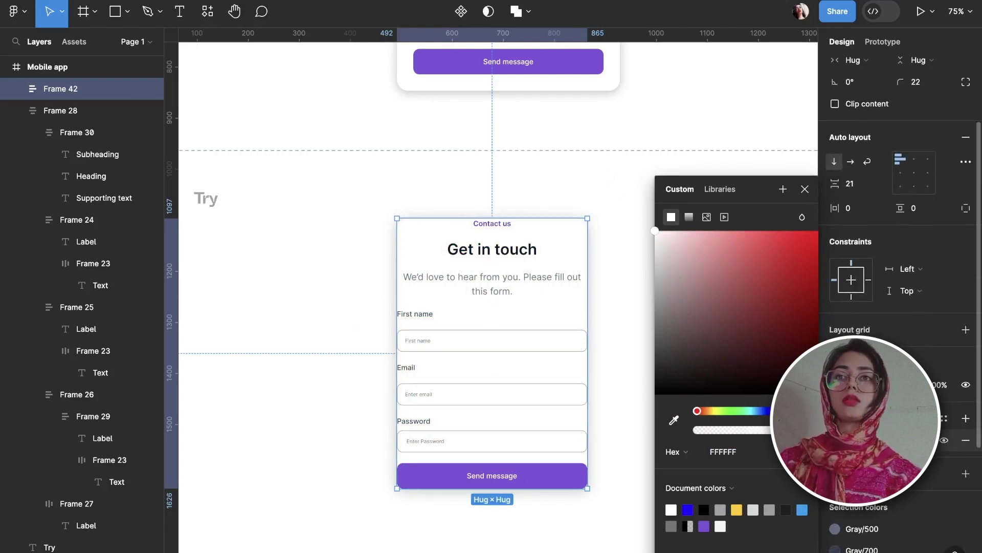
click(854, 208)
text(22)
key(Tab)
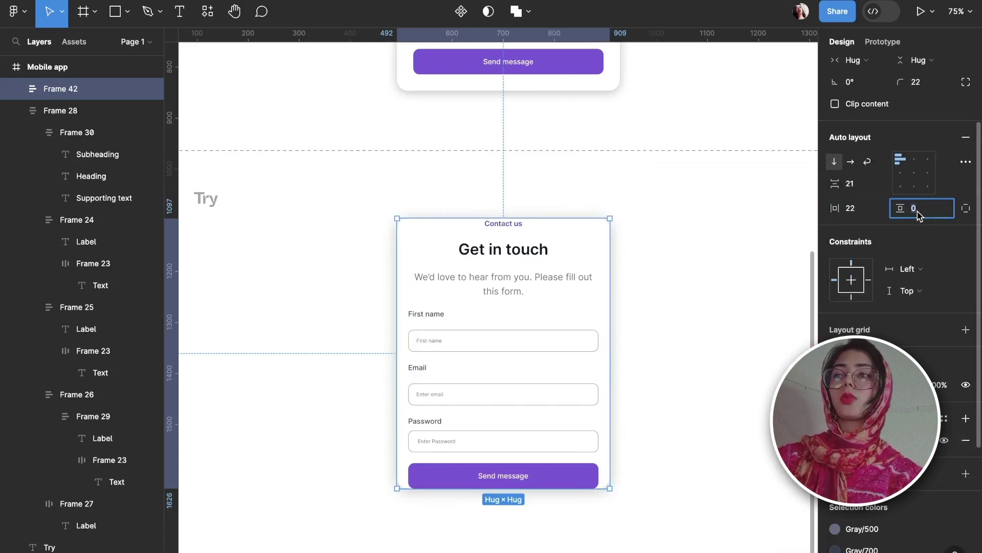
text(22)
key(Return)
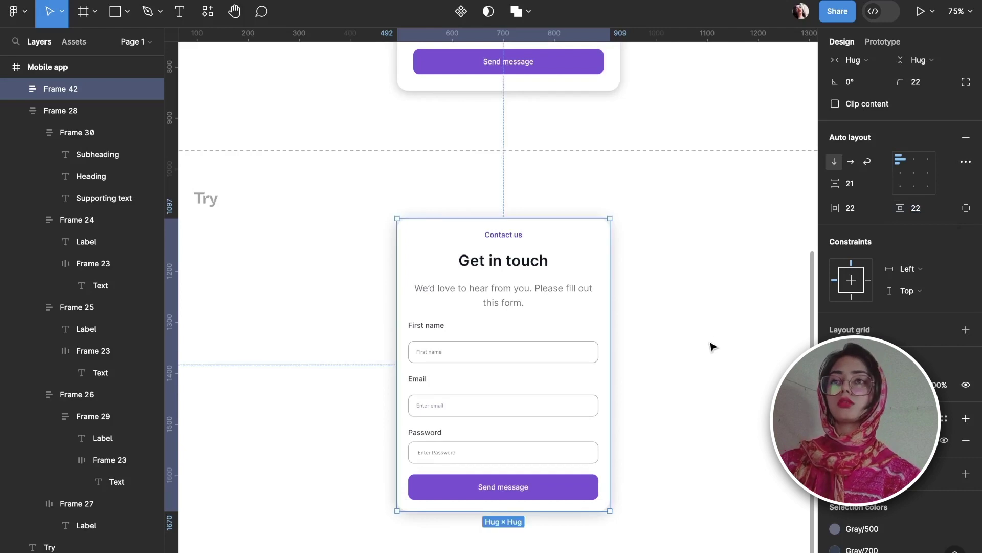
click(710, 344)
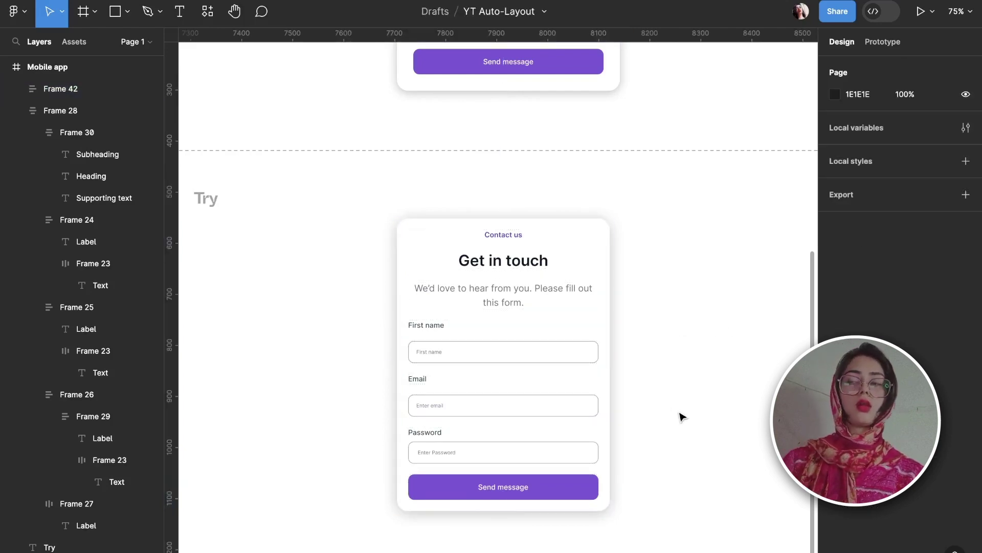
Step: Test the contact form's resizing by widening it to about 644, and return its width to hug contents
click(610, 412)
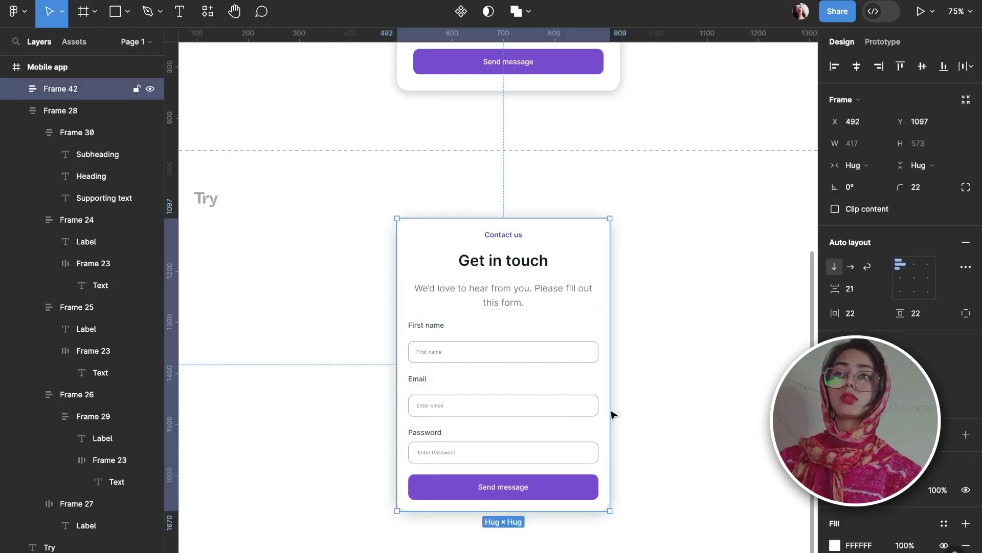
drag(611, 412, 726, 413)
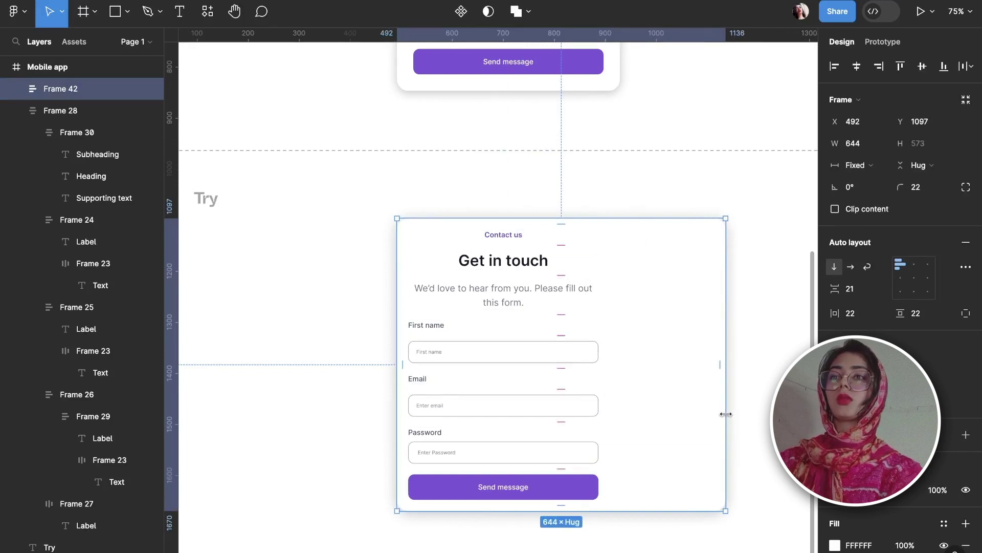
double_click(726, 413)
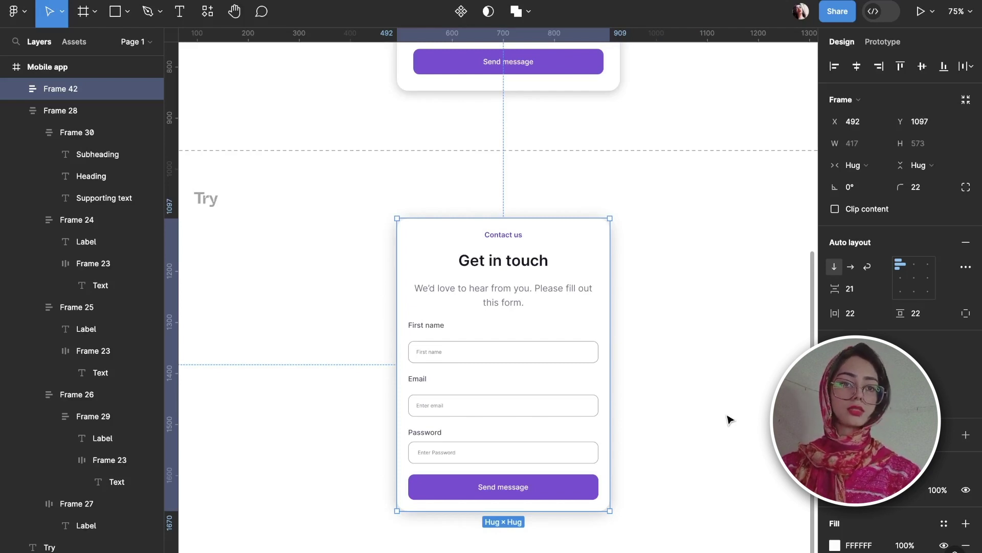
Step: Set the Contact us subheading, Get in touch heading and supporting text to Fill container horizontally
click(511, 242)
click(868, 145)
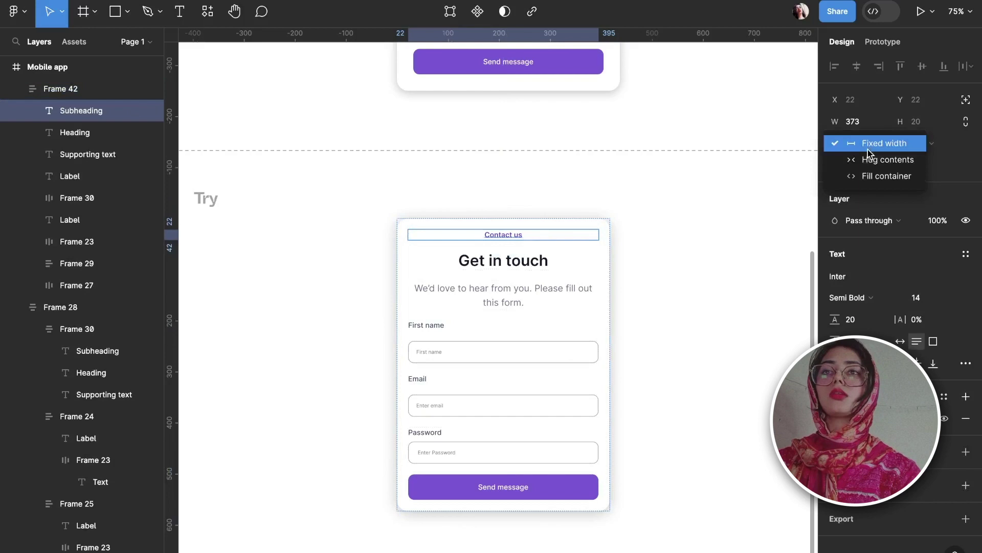
click(879, 174)
click(526, 262)
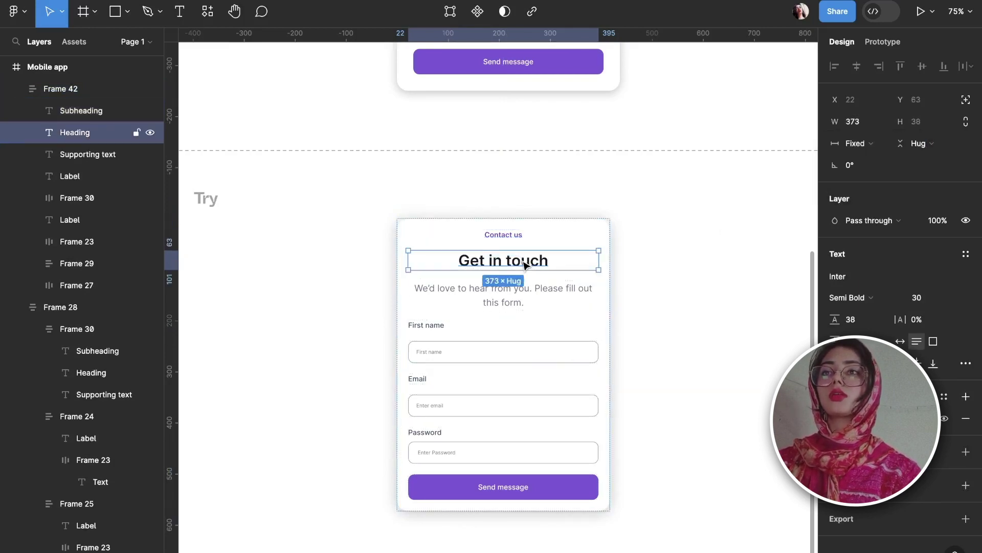
click(854, 150)
click(878, 174)
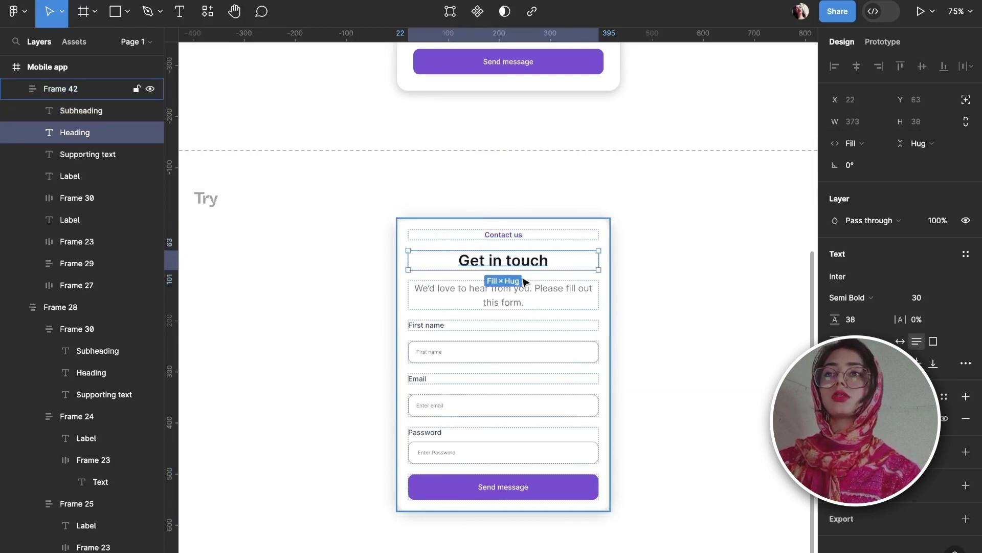
click(526, 285)
click(855, 145)
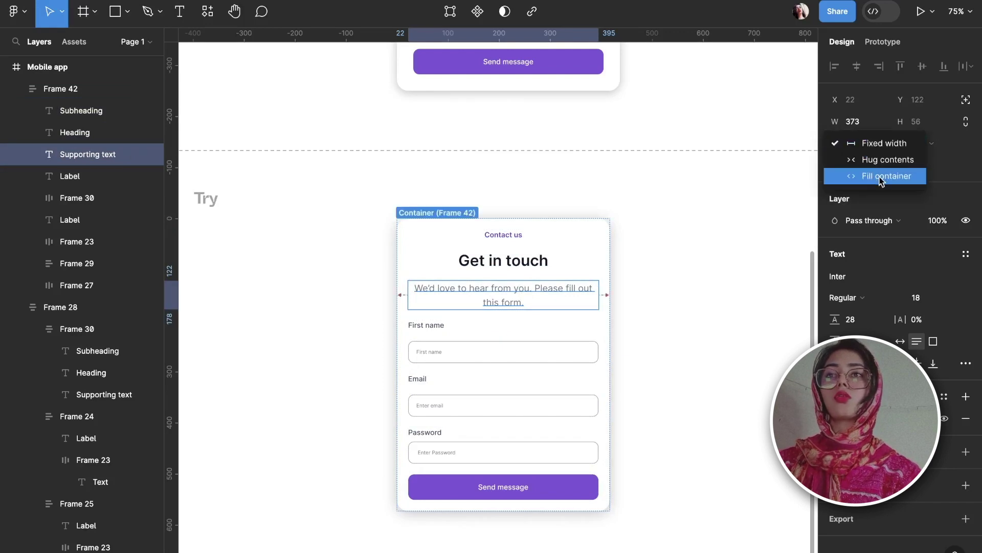
click(880, 177)
Step: Set the First name and Email input boxes to Fill container horizontally
click(432, 353)
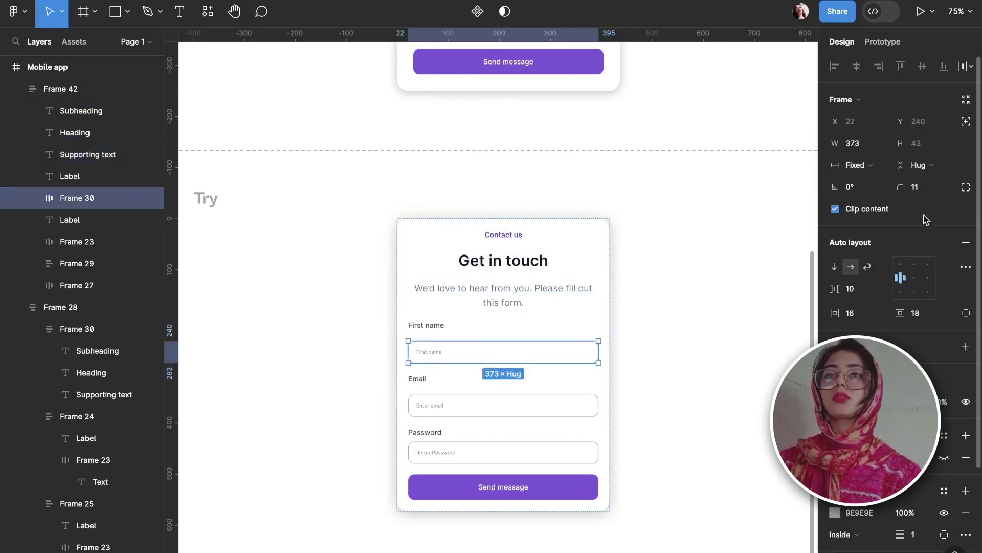
click(870, 165)
click(873, 199)
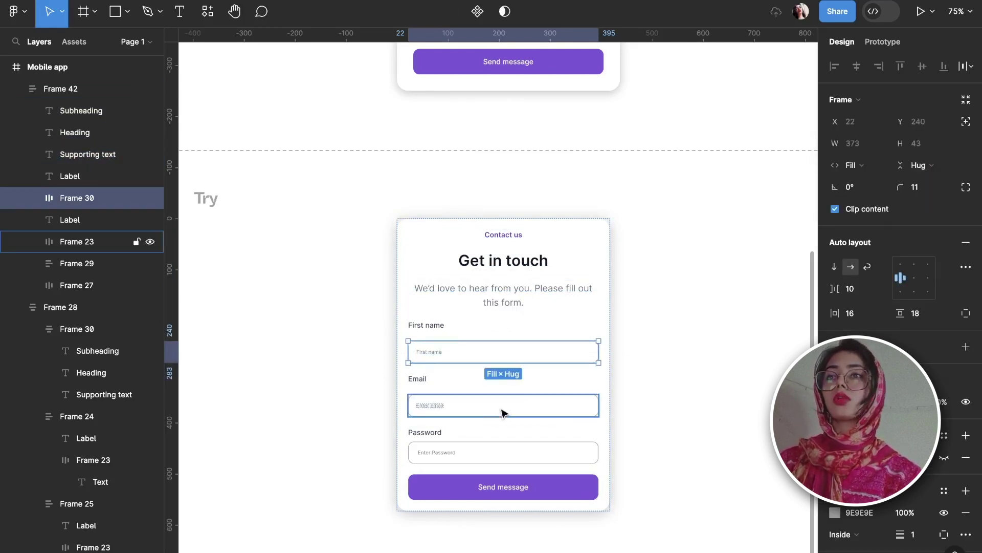
click(499, 415)
click(867, 166)
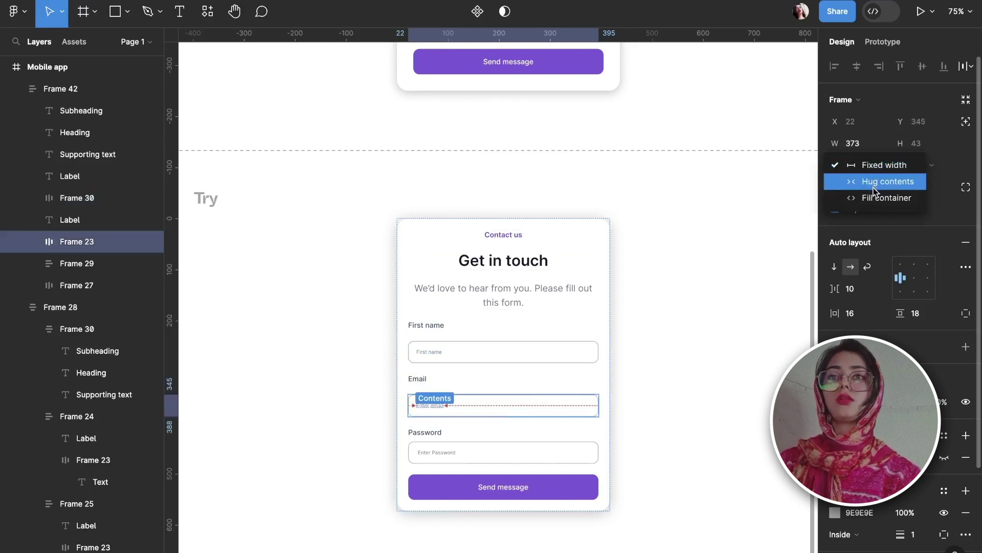
click(876, 200)
Step: Set the Enter Password input box inside the Password group to Fill container horizontally
click(450, 453)
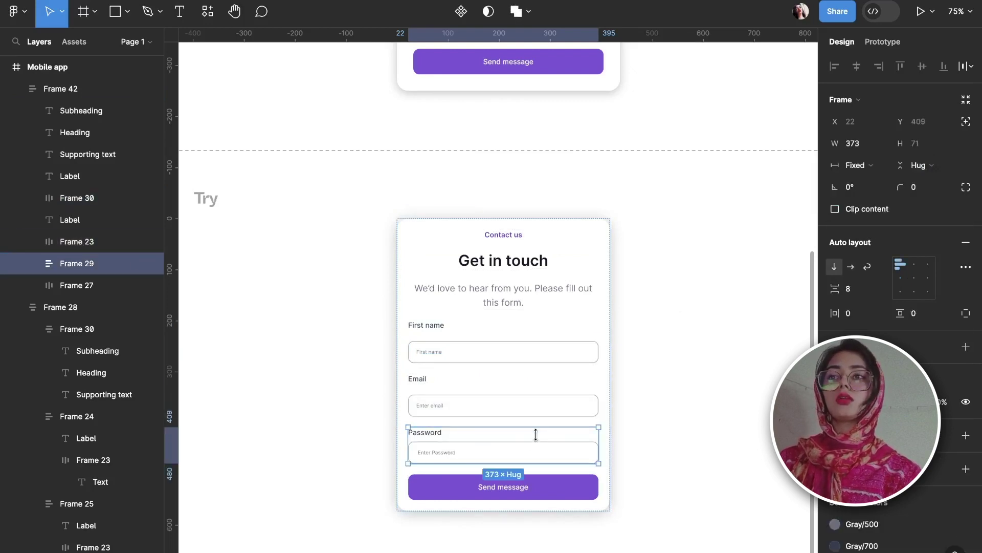
click(449, 453)
click(864, 164)
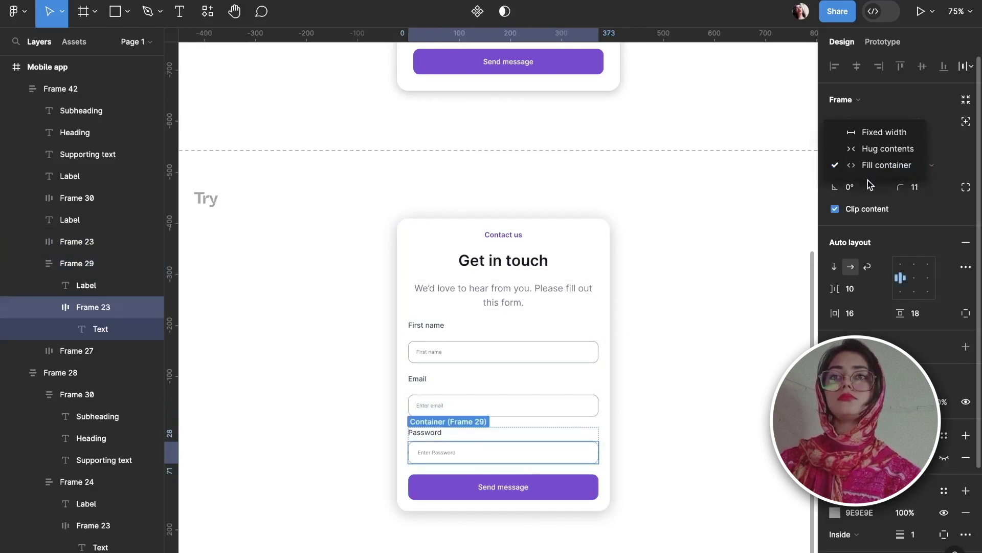
click(867, 166)
Step: Set the Send message button in the Try form to Fill container horizontally
click(553, 492)
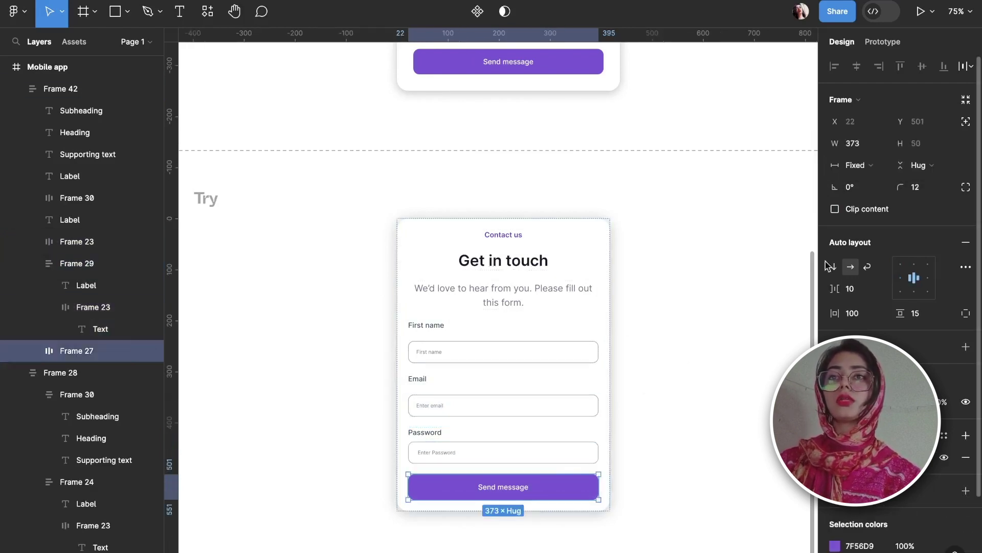
click(857, 167)
click(865, 198)
click(660, 335)
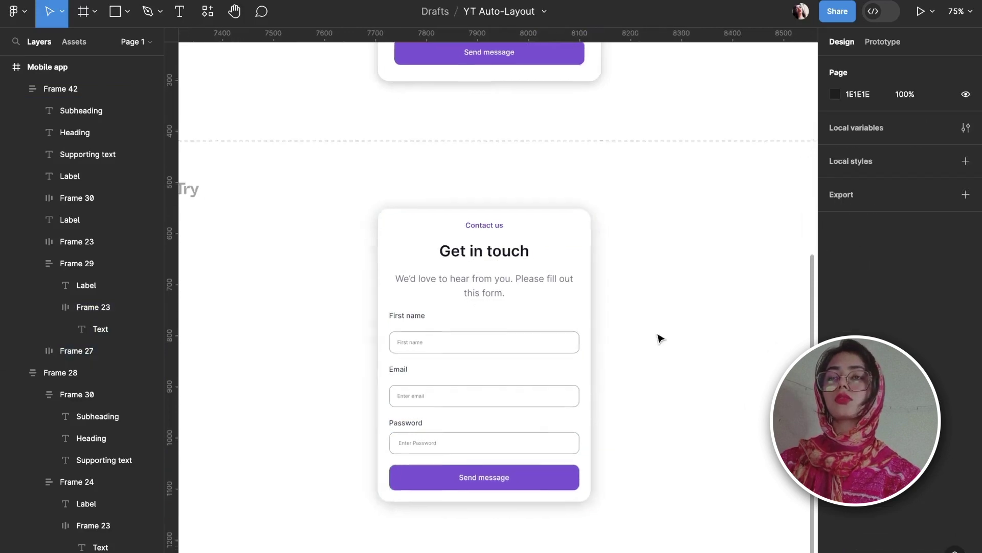
Step: Test the filled elements by widening the contact form to about 696, and undo the resize
click(532, 353)
drag(586, 346, 728, 342)
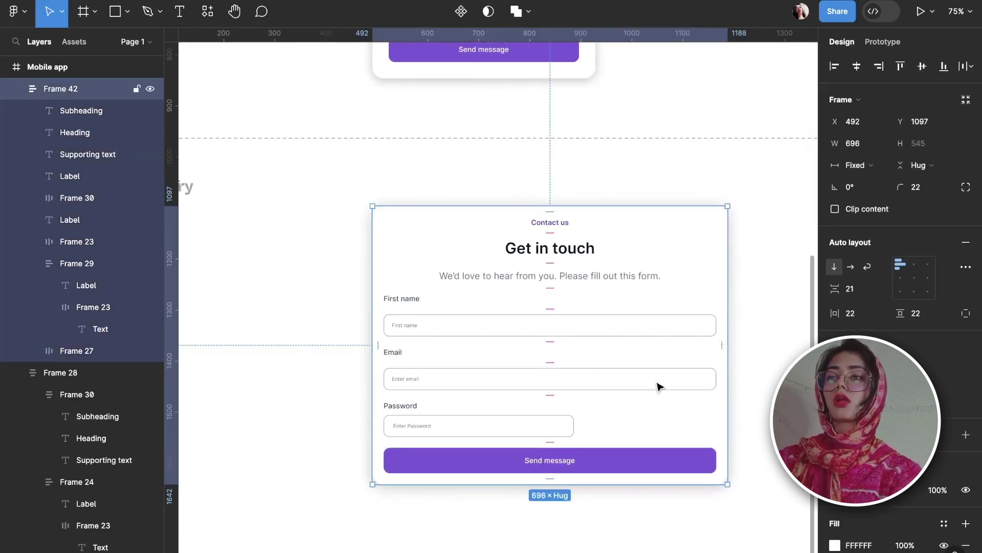
key(ctrl+z)
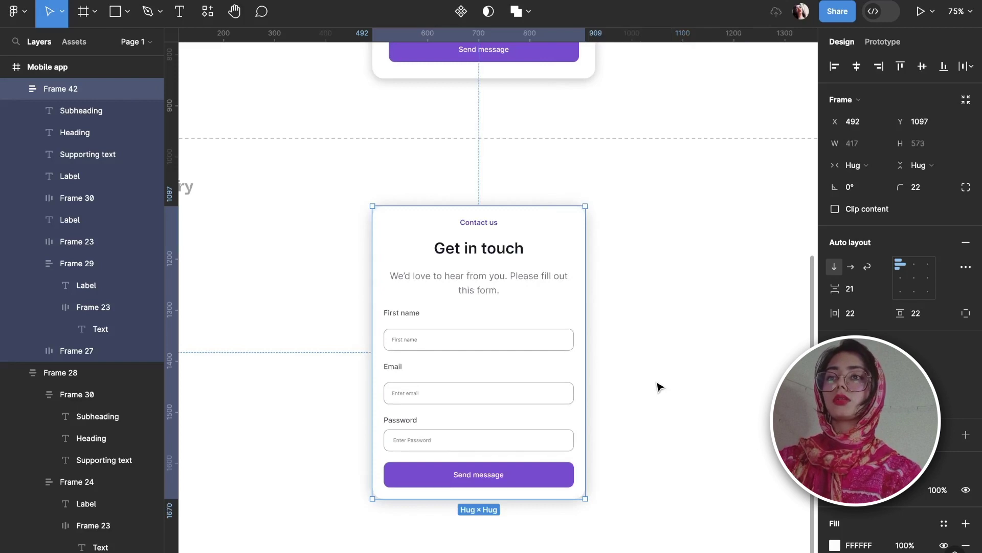
Step: Set the Password group in the Try contact form to Fill container horizontally
click(433, 427)
click(860, 166)
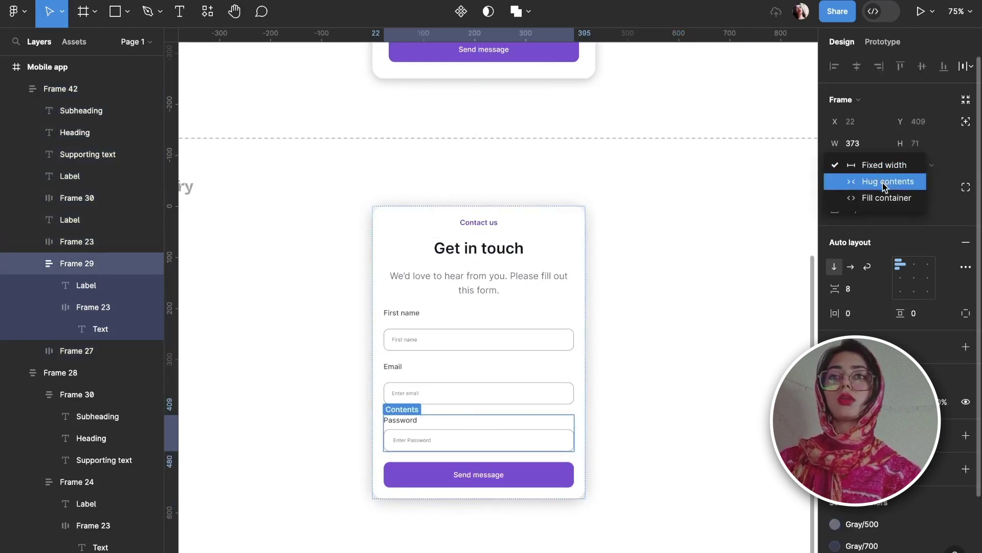
click(887, 197)
Step: Widen the Try contact form to 629 to test how its contents fill the width
click(651, 425)
click(605, 438)
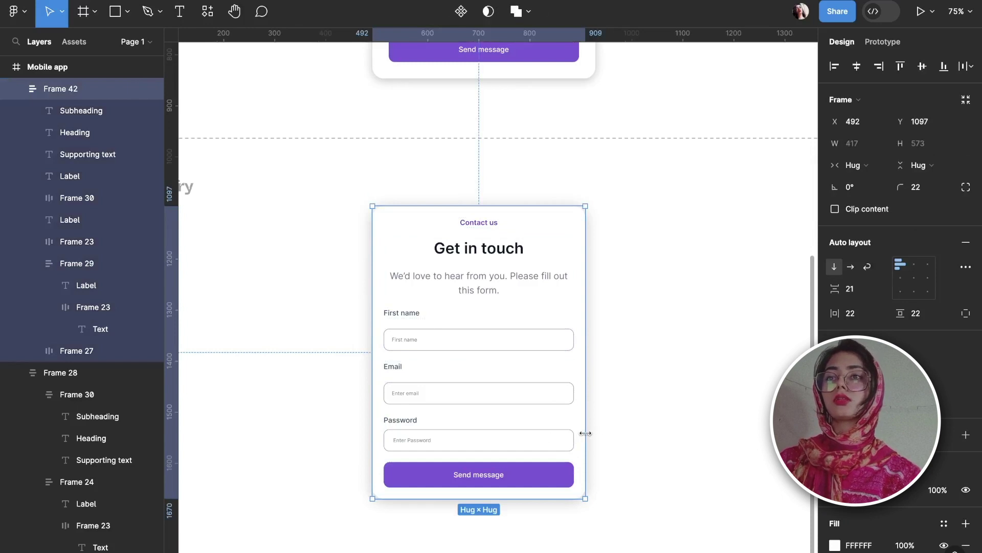
drag(585, 433, 693, 415)
Step: Review the auto layout example frames from the contact forms back to the Simple Auto layout frame
scroll(697, 421, down, 5)
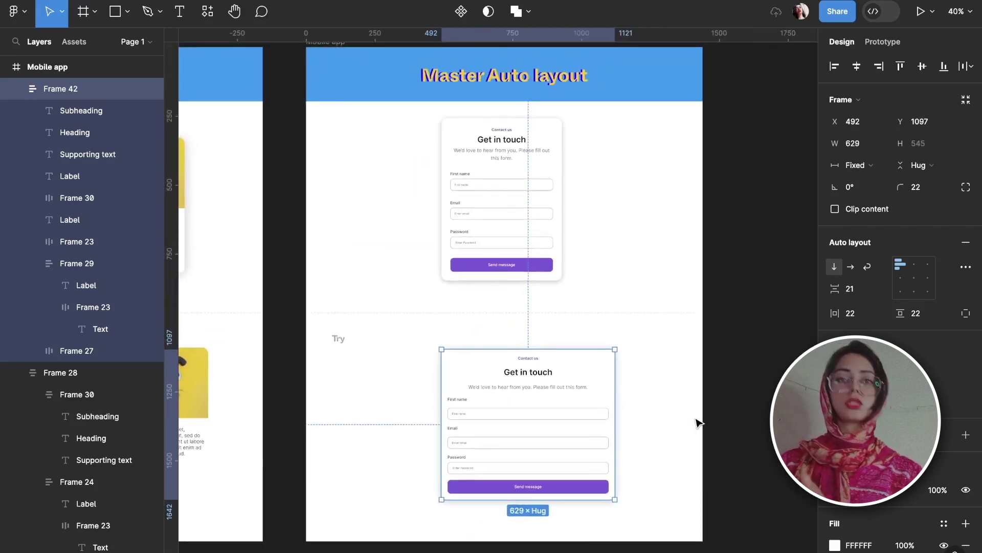
scroll(697, 423, left, 20)
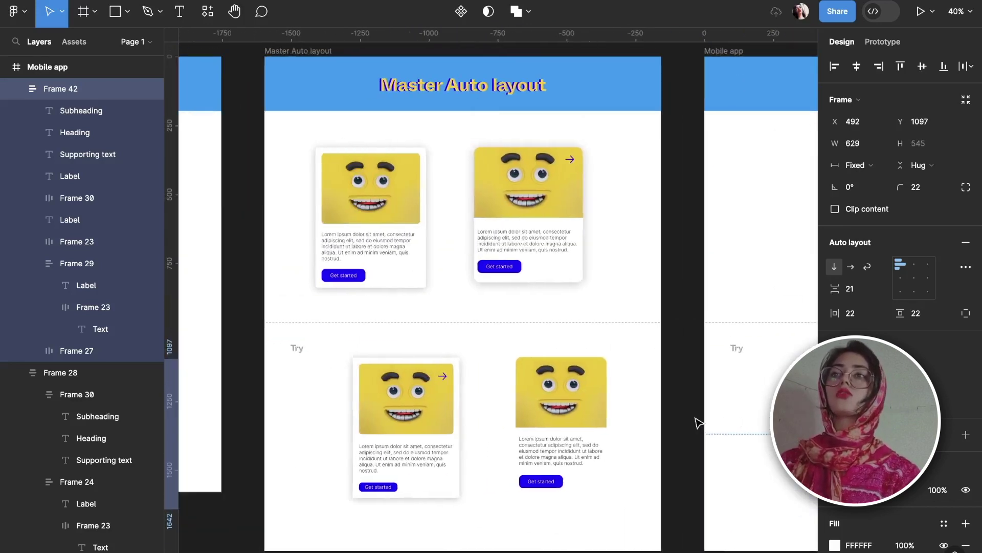
scroll(697, 423, right, 5)
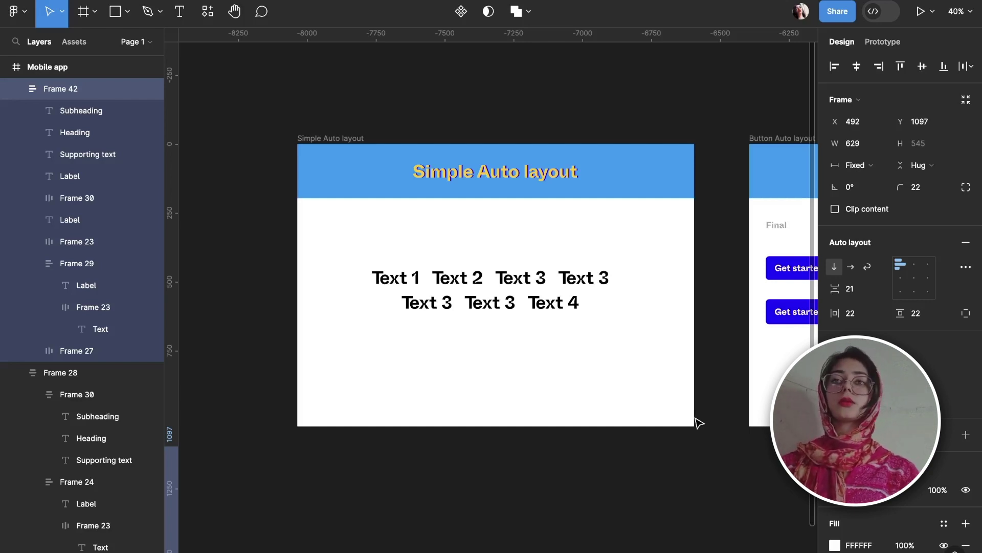
Step: Switch to Google Chrome and open YouTube in a new tab
mouse_move(561, 545)
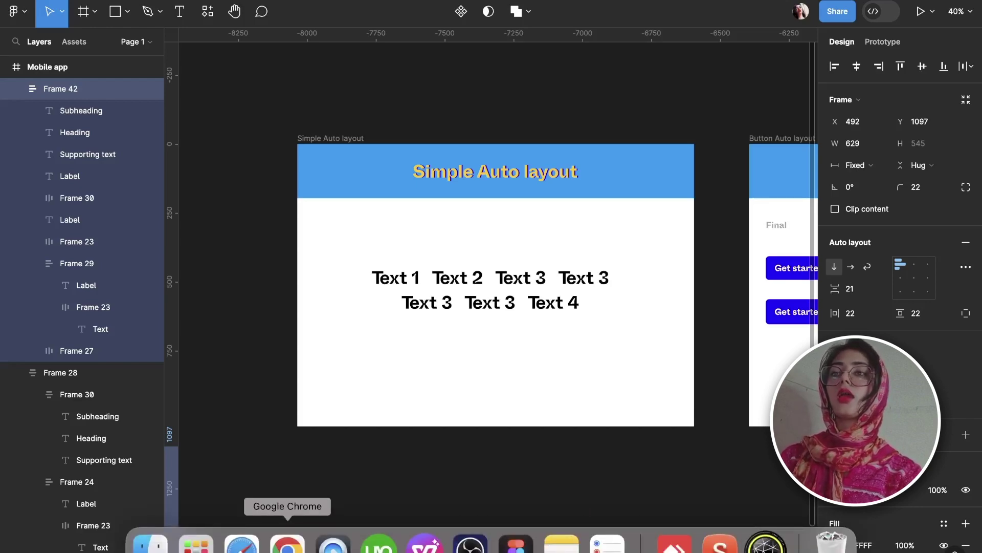
click(287, 543)
key(super+t)
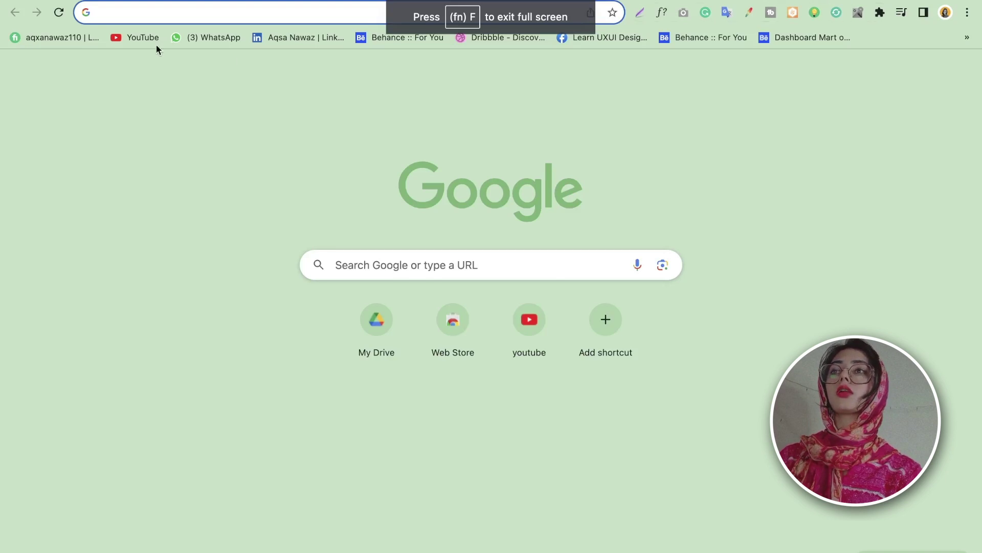
click(140, 38)
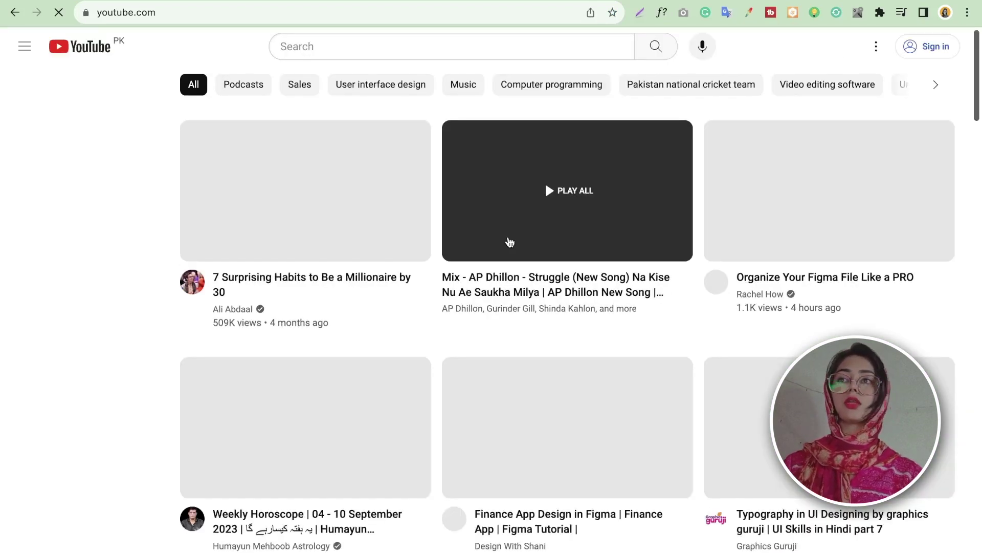
Step: Examine the layout of the sidebar, category chips and video cards down the YouTube home page
scroll(509, 233, down, 3)
scroll(588, 407, down, 10)
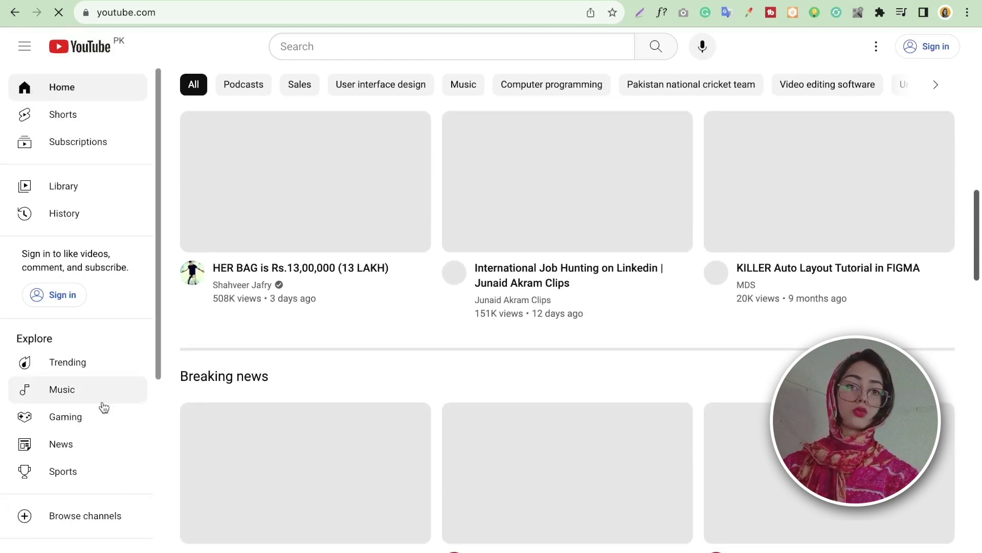
scroll(487, 394, down, 5)
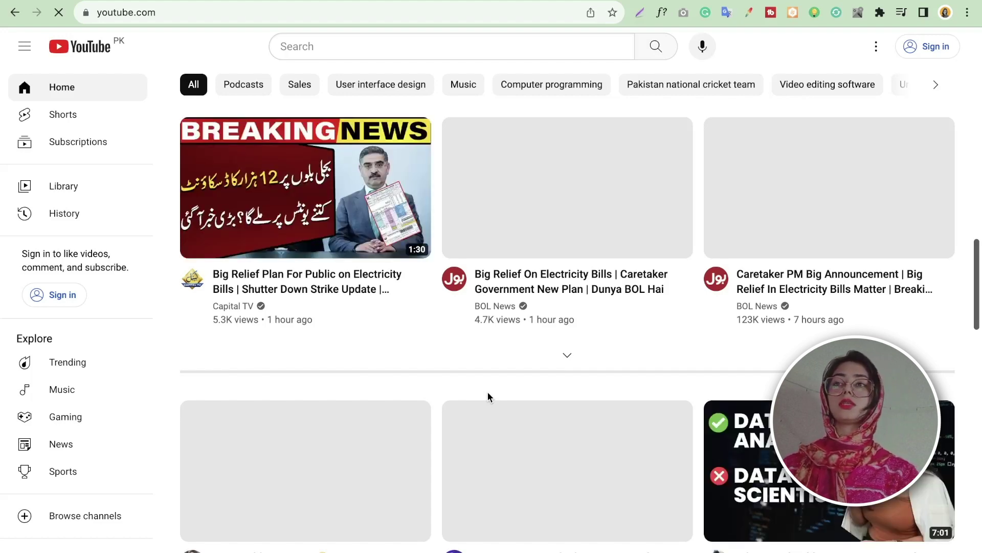
scroll(487, 394, down, 4)
scroll(487, 397, down, 6)
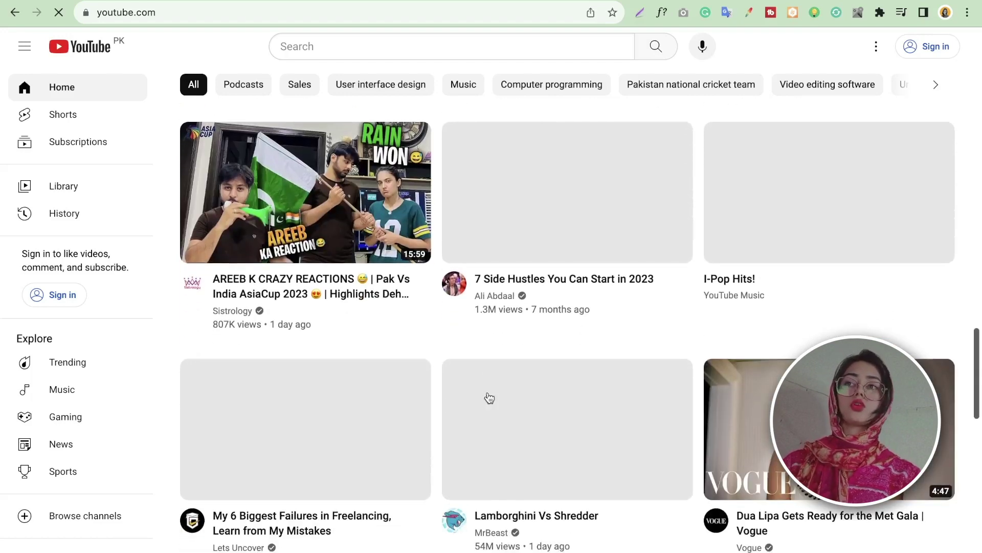
scroll(489, 397, down, 12)
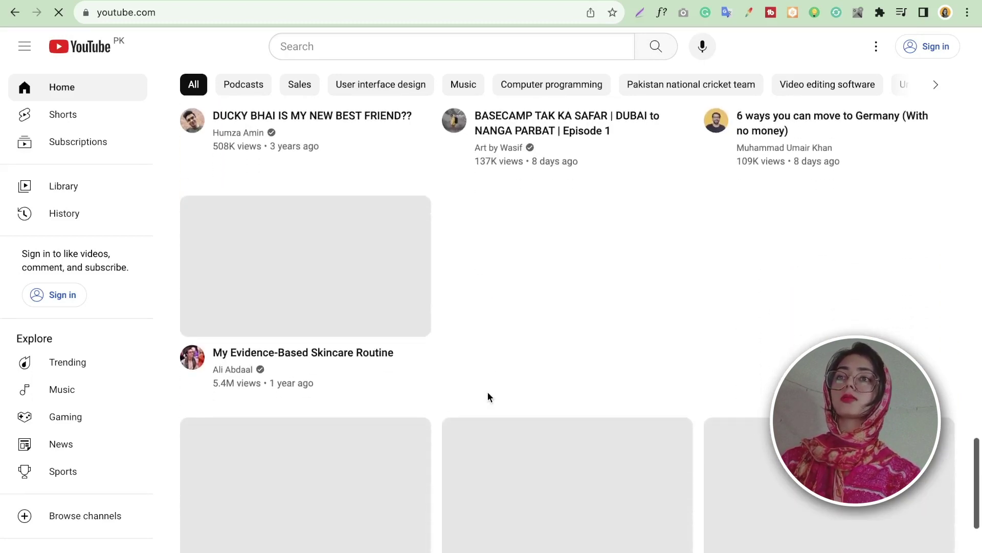
Step: Switch back to Figma, return to the Mobile app frame with the contact forms and clear the selection
mouse_move(469, 545)
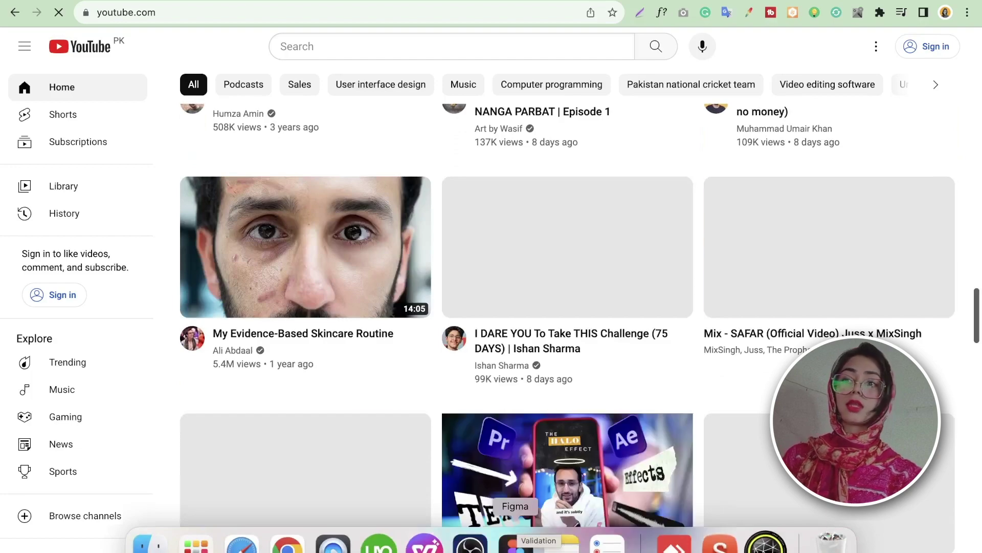
click(515, 544)
scroll(539, 376, right, 10)
scroll(539, 376, right, 15)
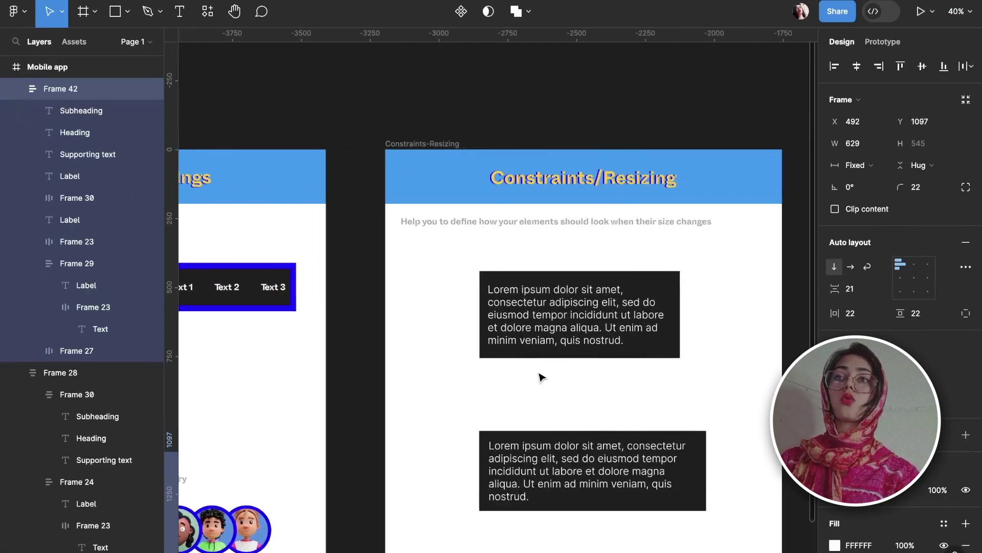
scroll(540, 376, right, 3)
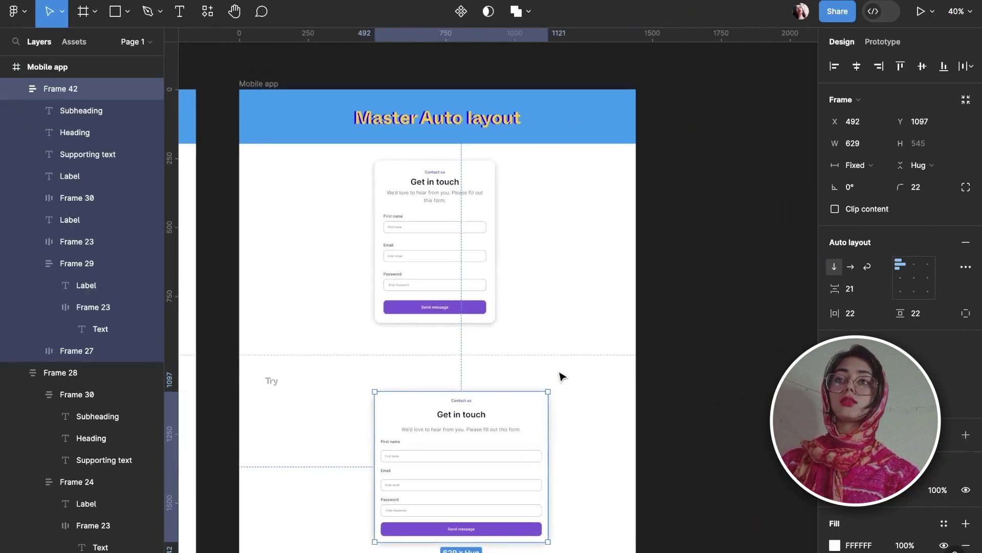
click(596, 377)
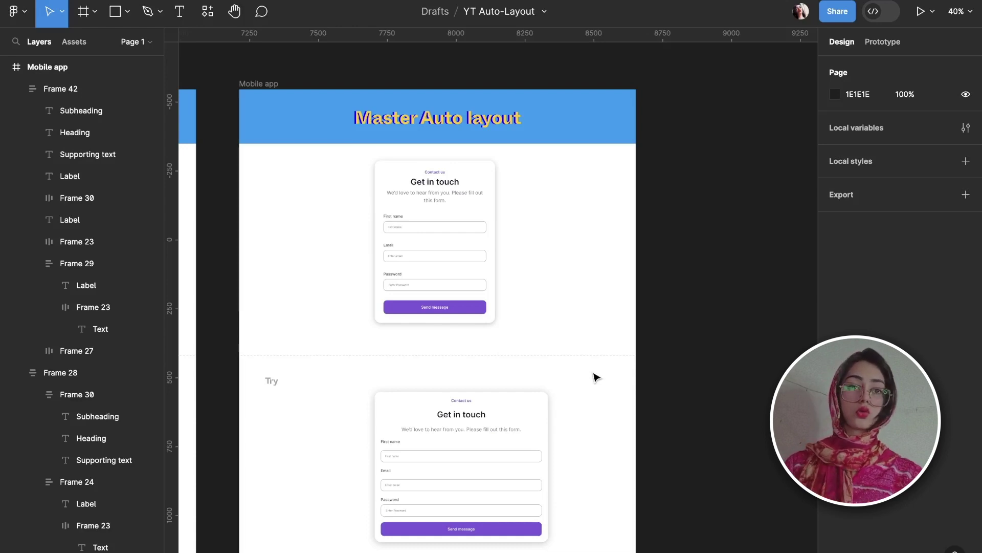